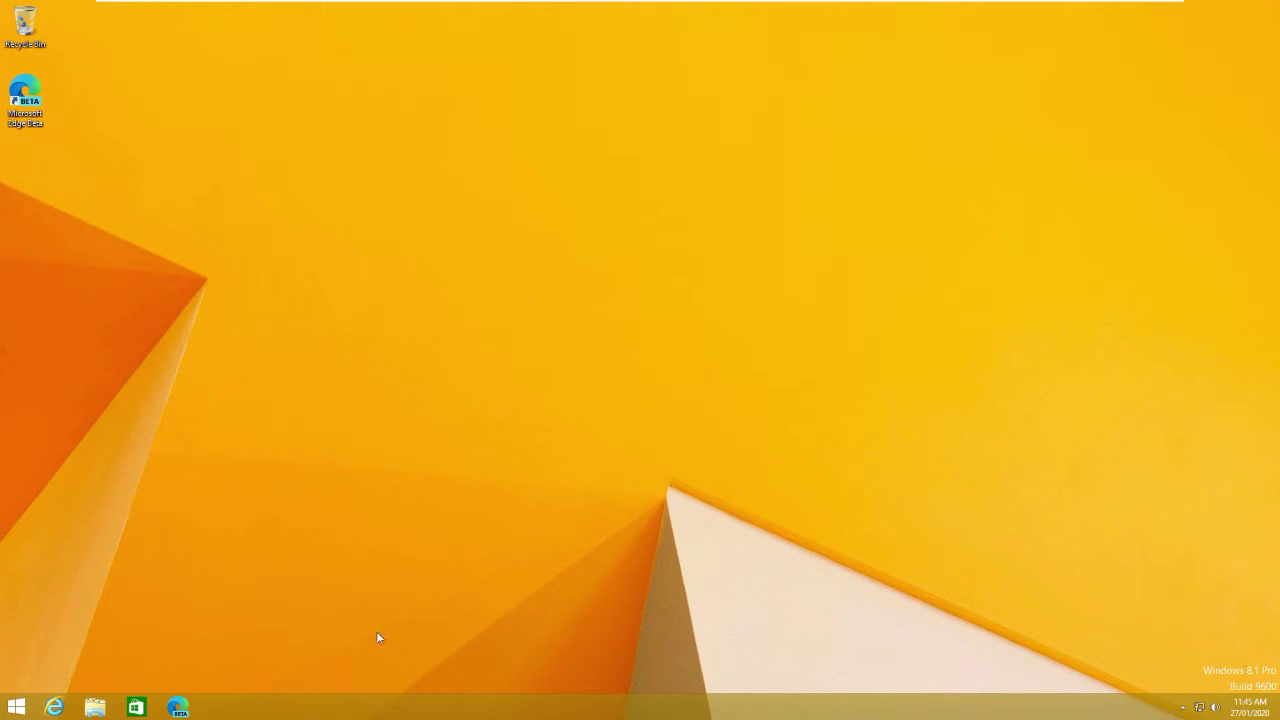
- Launch Edge Beta maximized and start typing 'Wina' in the address bar
left_click(177, 707)
double_click(40, 102)
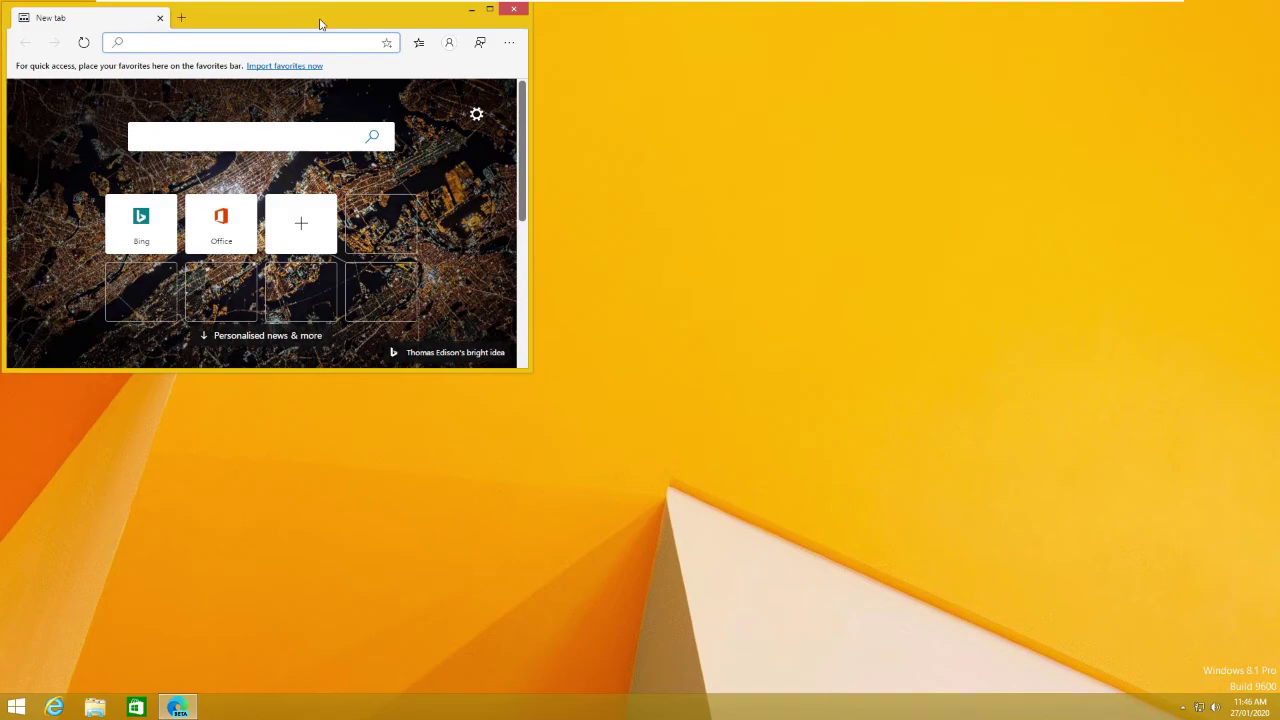
left_click_drag(320, 22, 503, 3)
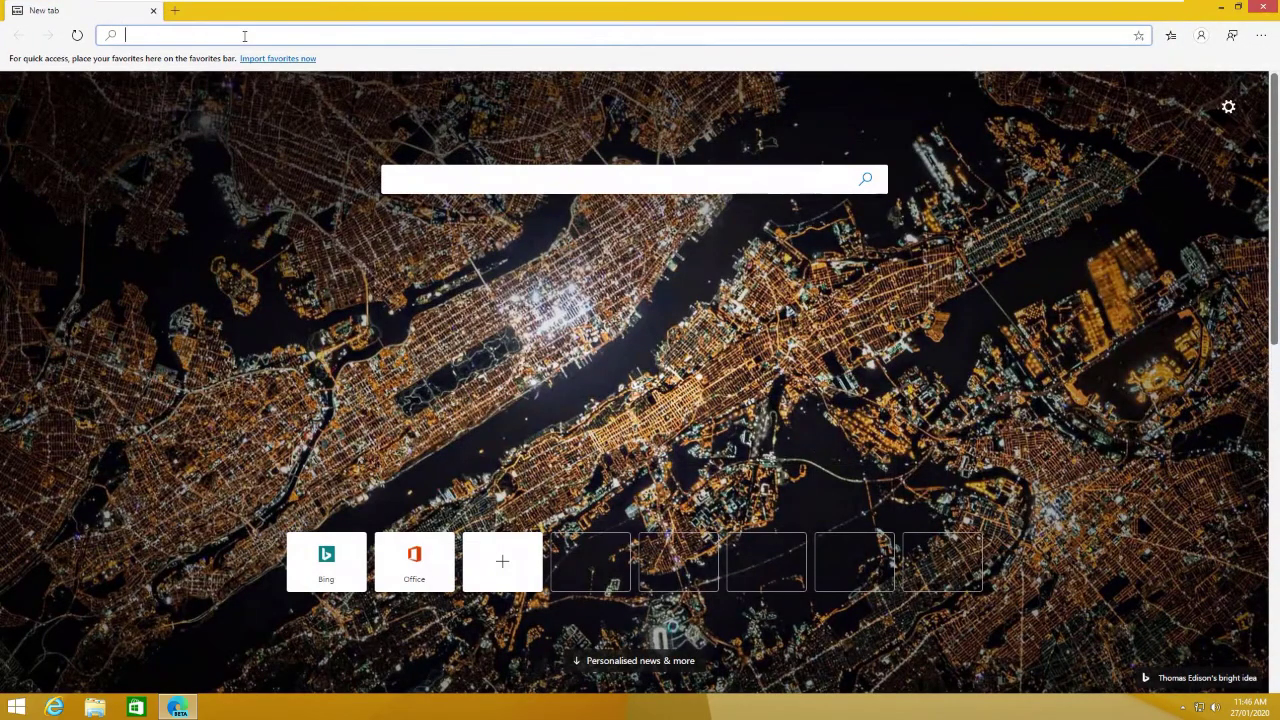
type("W")
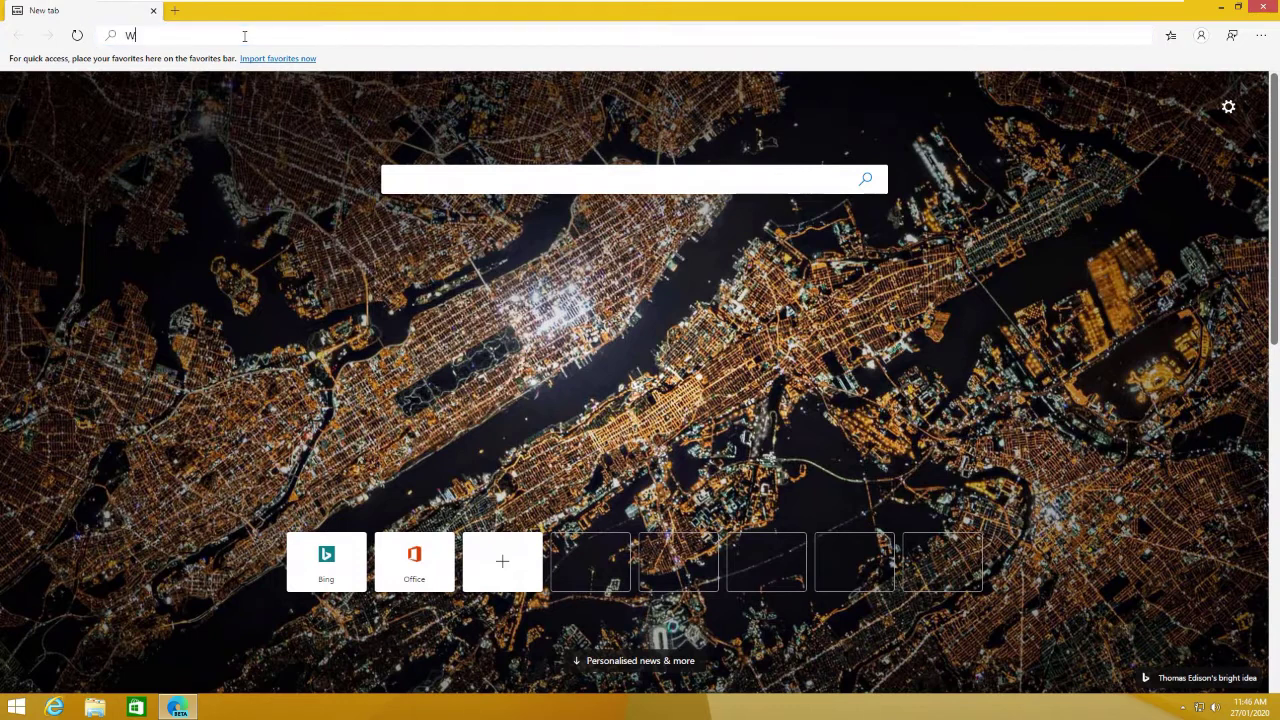
type("inaero.com")
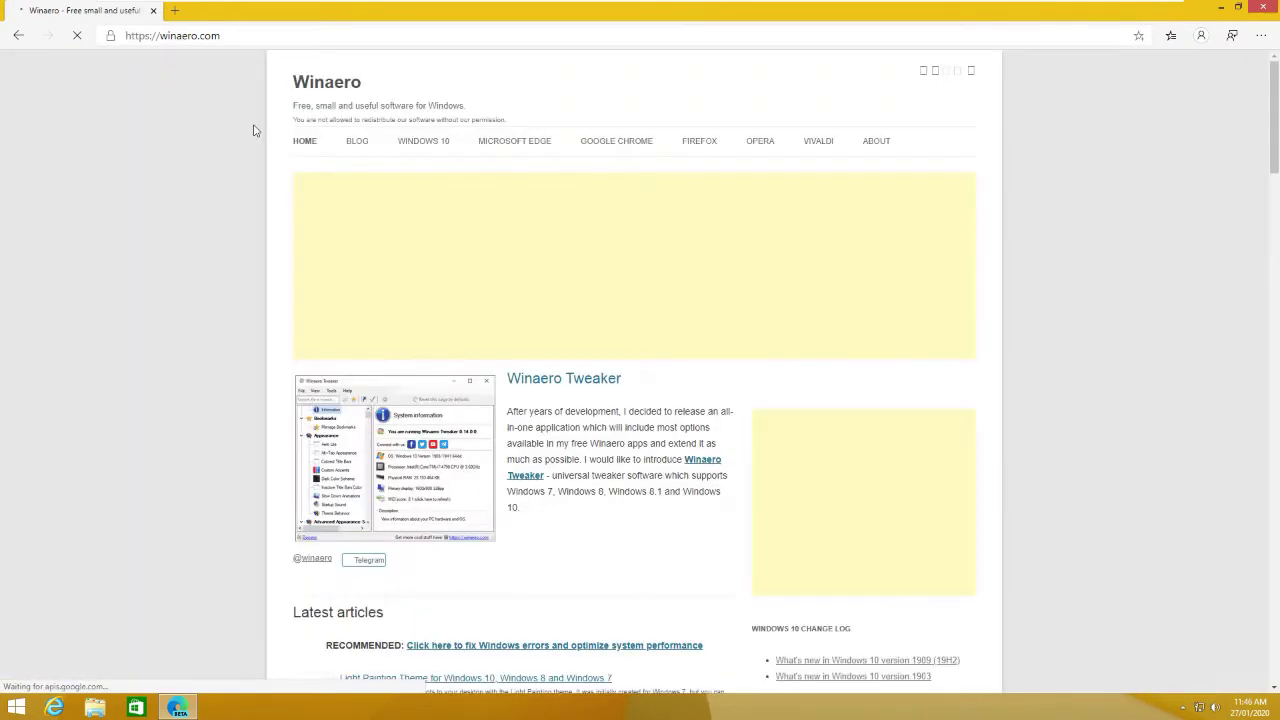
- Open the Winaero Tweaker article on winaero.com and go to its download page
scroll(611, 440, "down", 2)
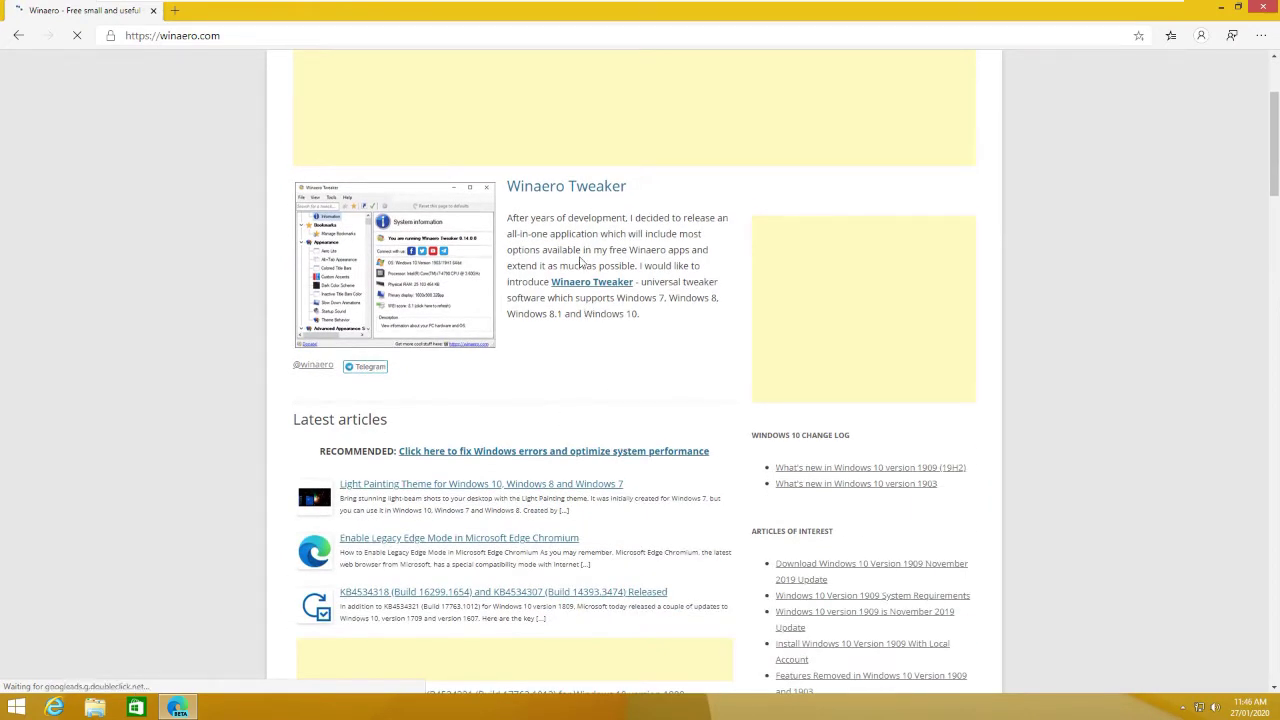
left_click(541, 188)
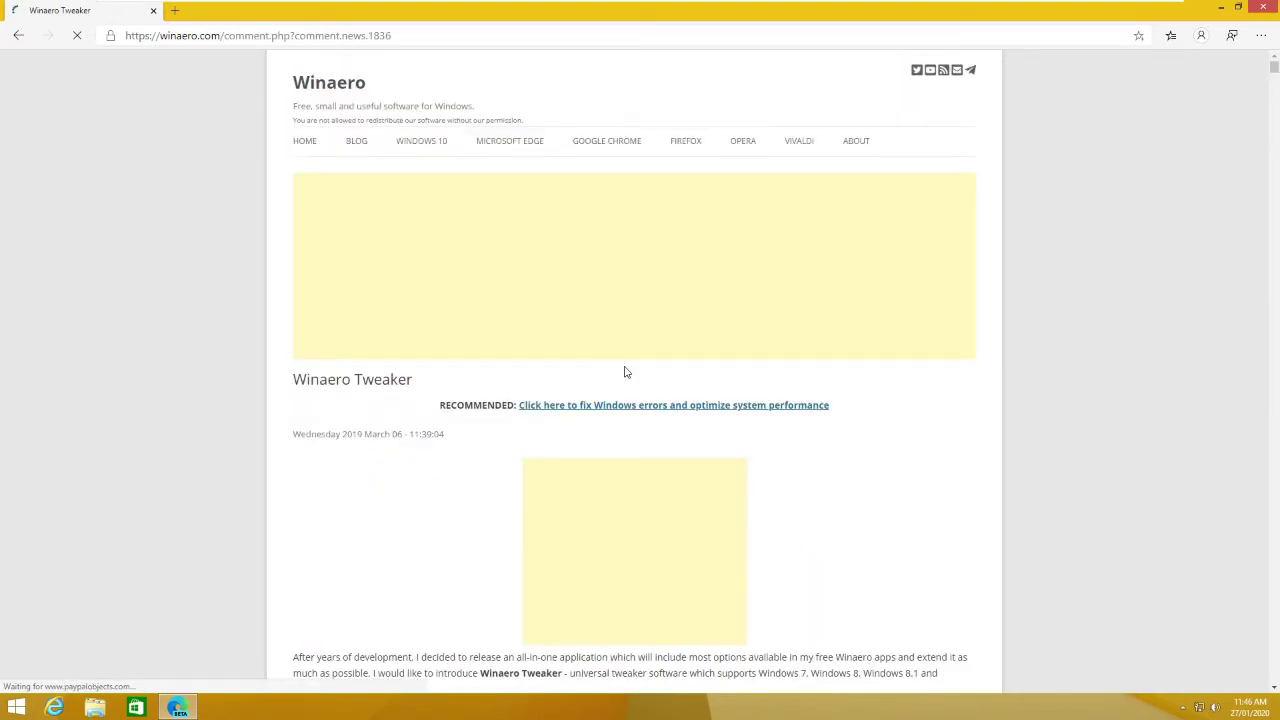
scroll(630, 360, "down", 4)
scroll(603, 361, "down", 1)
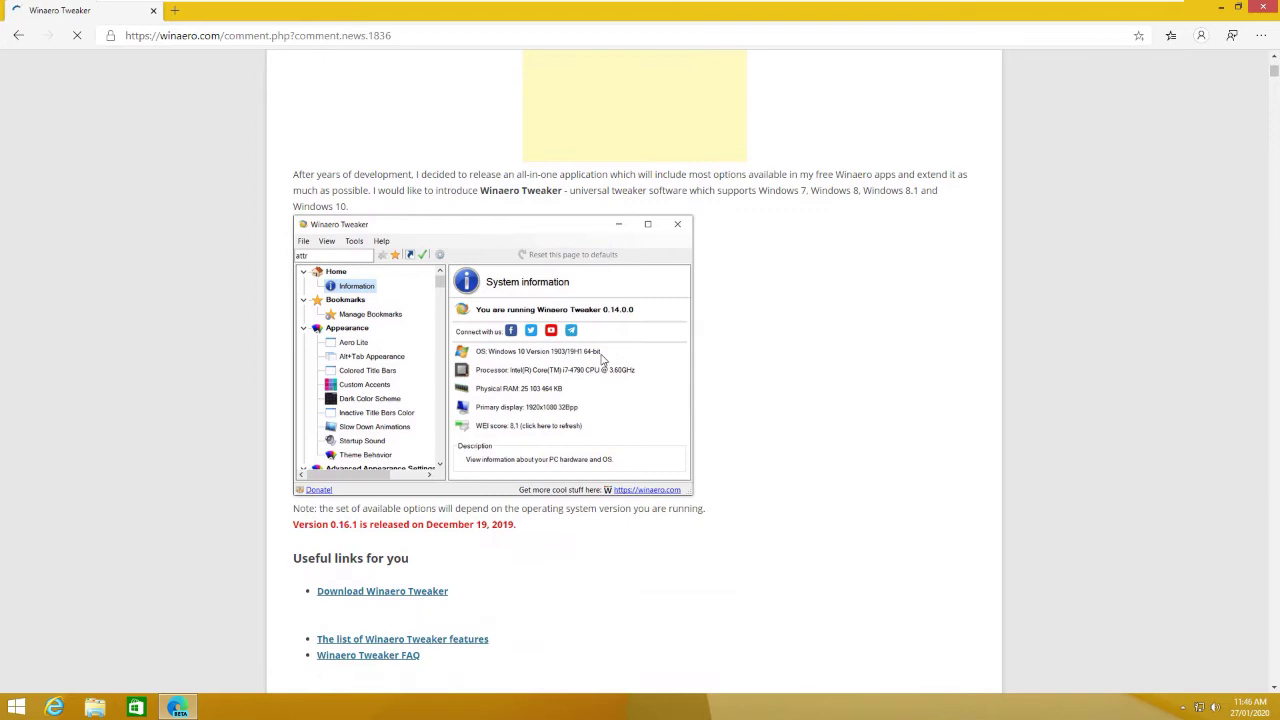
scroll(603, 360, "down", 1)
scroll(600, 363, "down", 1)
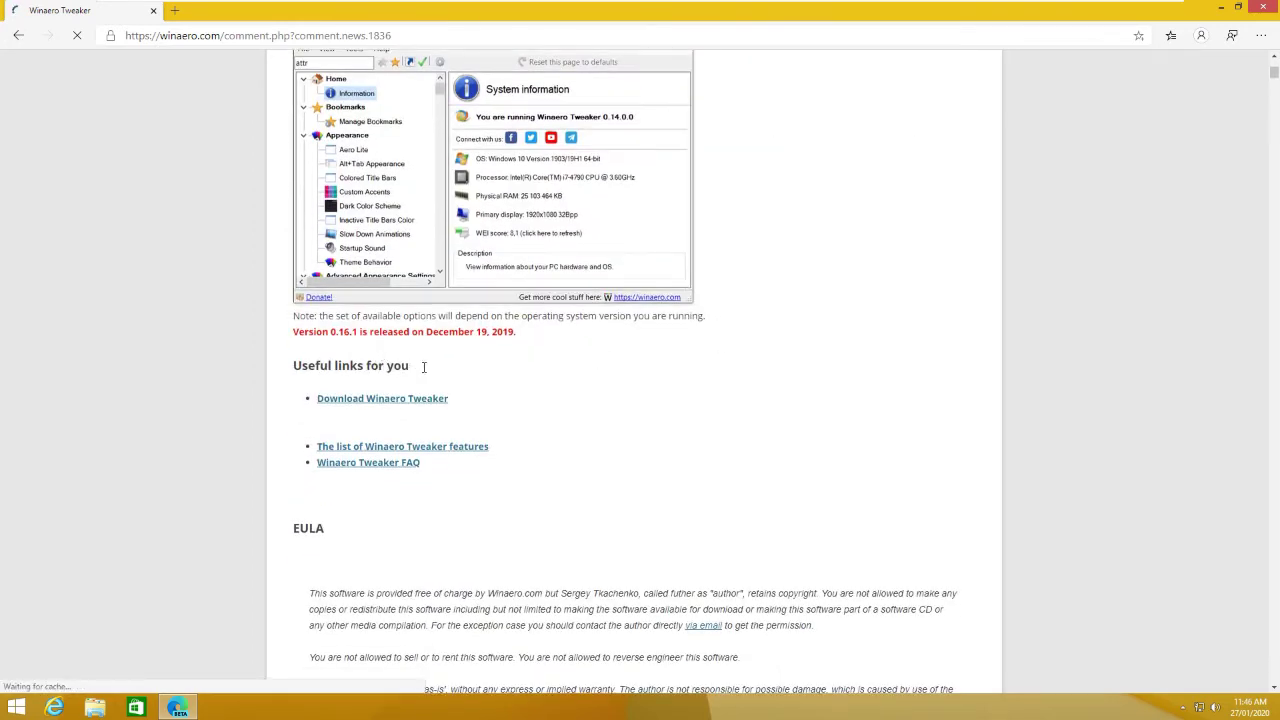
left_click(342, 397)
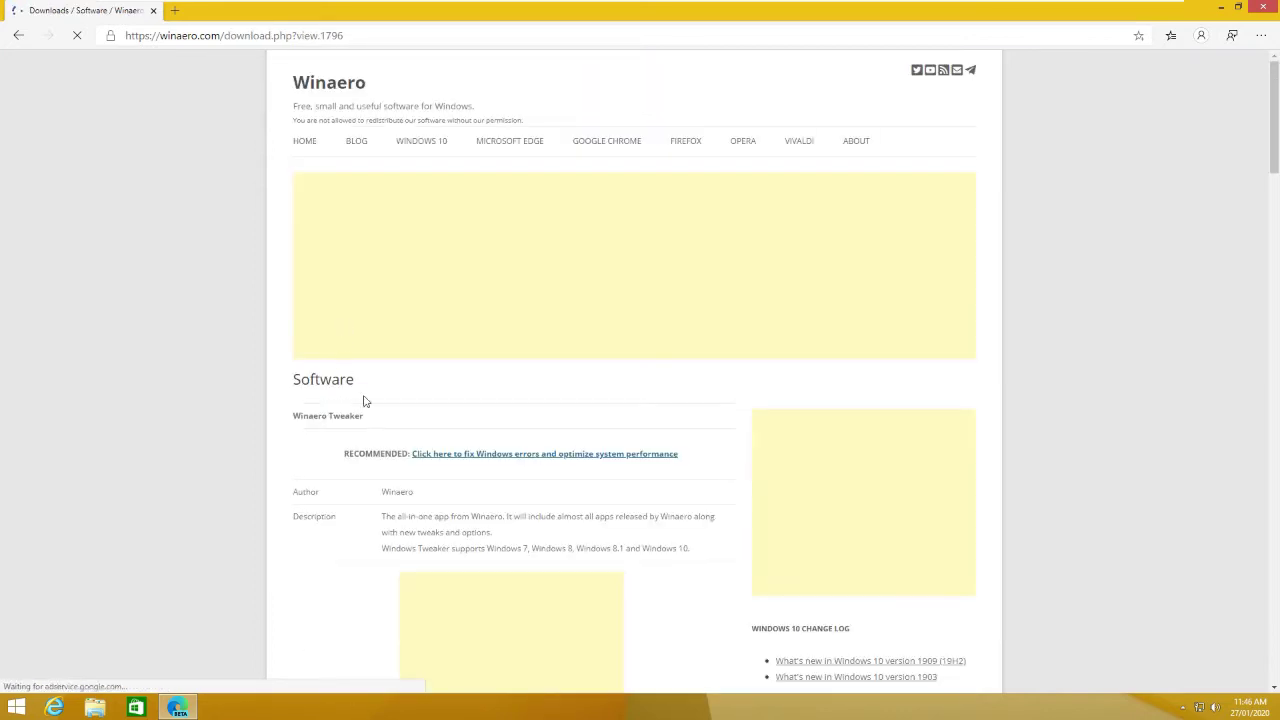
- Download winaerotweaker.zip and bring up the finished download's options
scroll(309, 383, "down", 7)
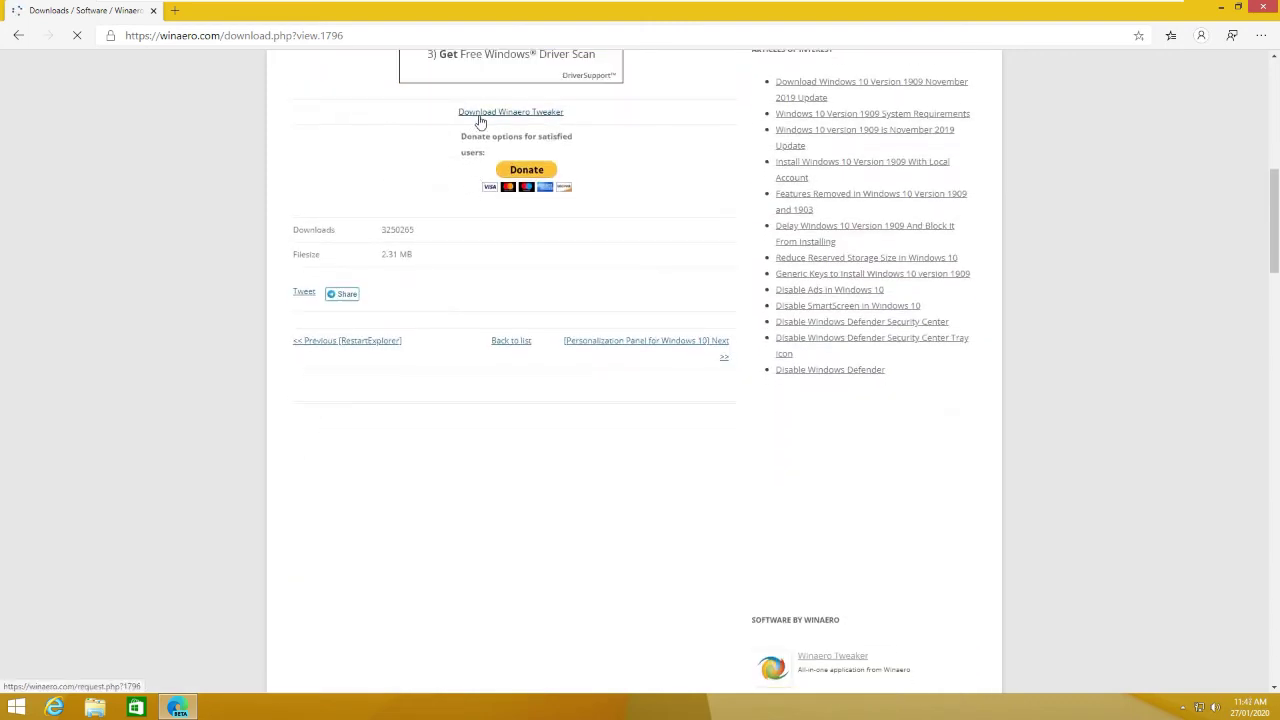
left_click(499, 115)
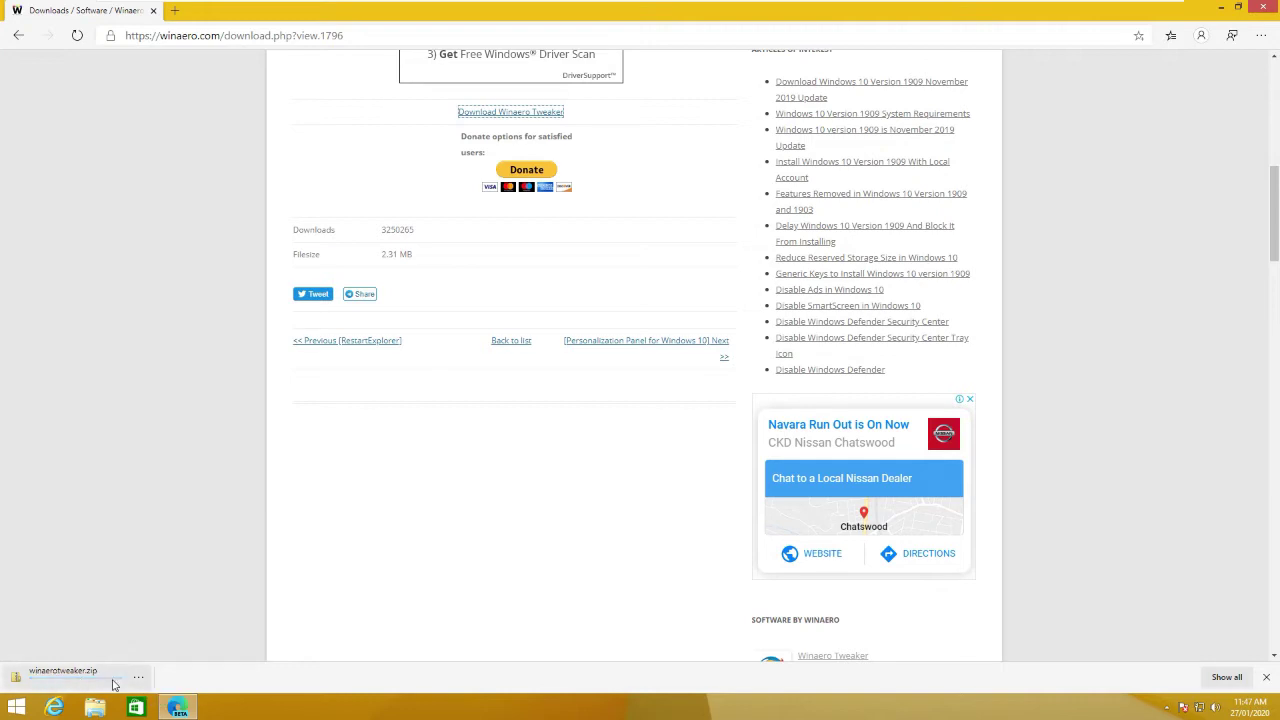
left_click(140, 679)
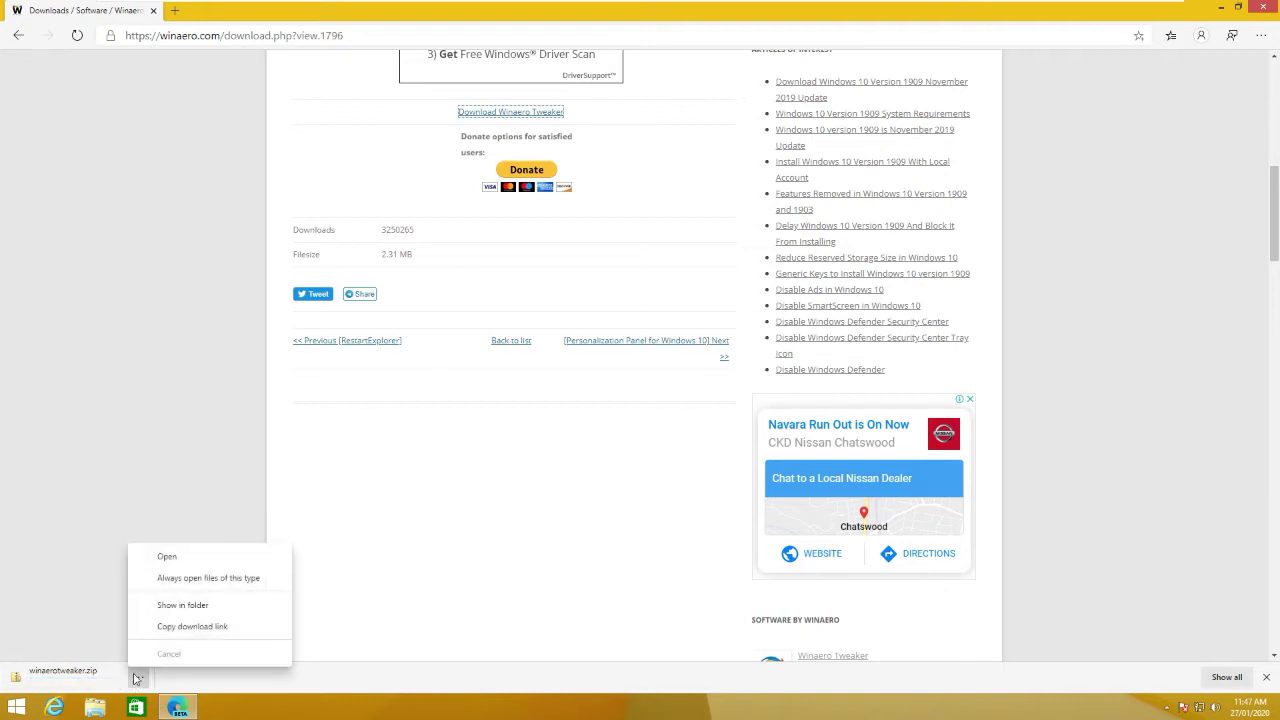
- Extract winaerotweaker.zip into a winaerotweaker folder and close the Downloads window
left_click(177, 607)
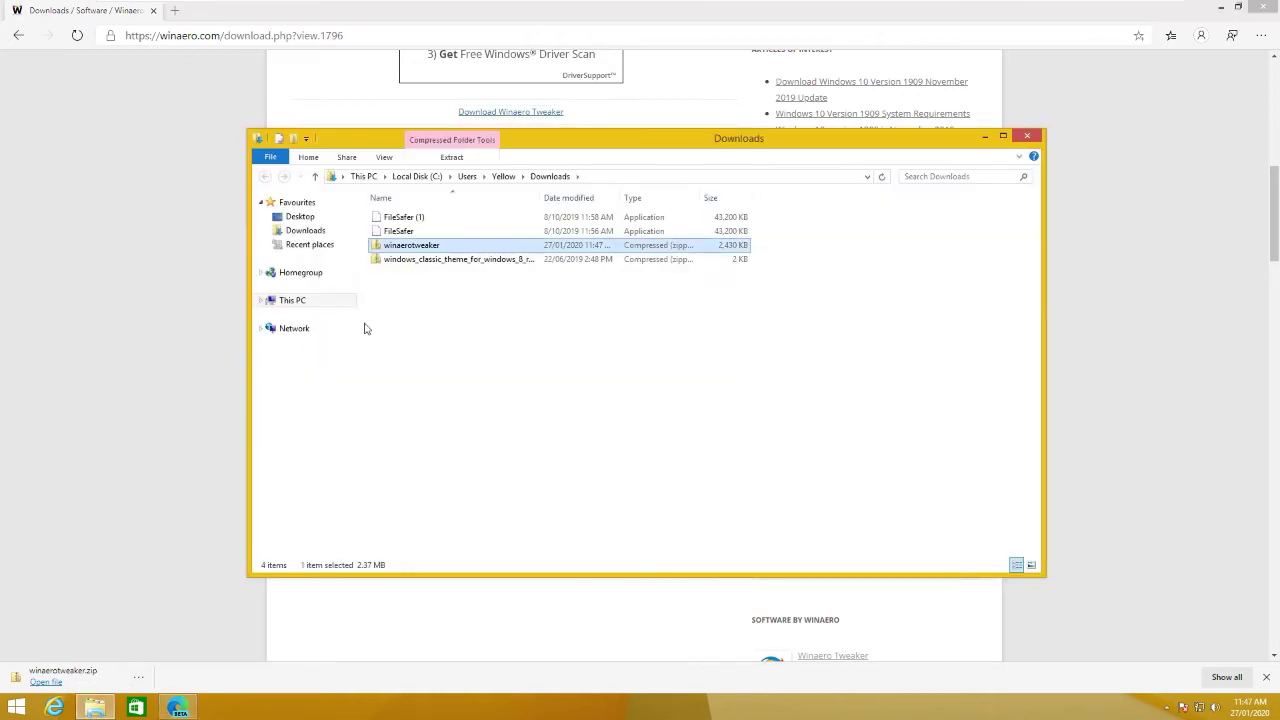
right_click(393, 247)
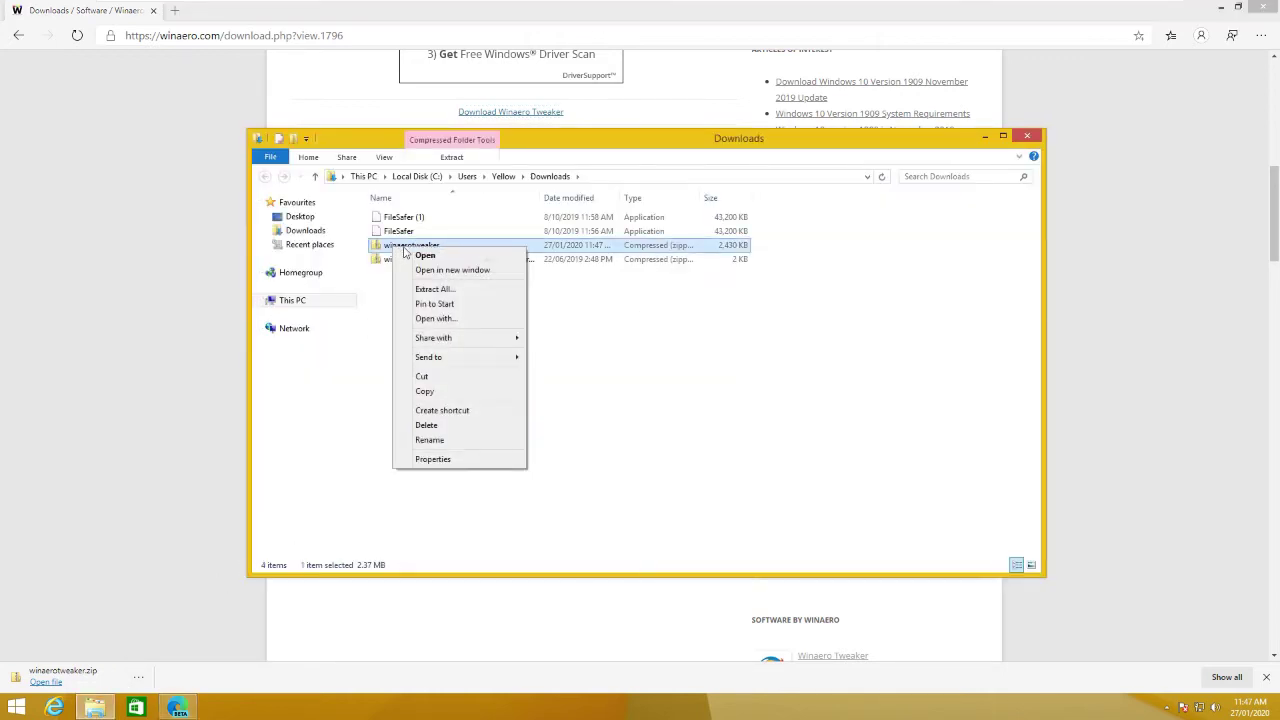
left_click(450, 289)
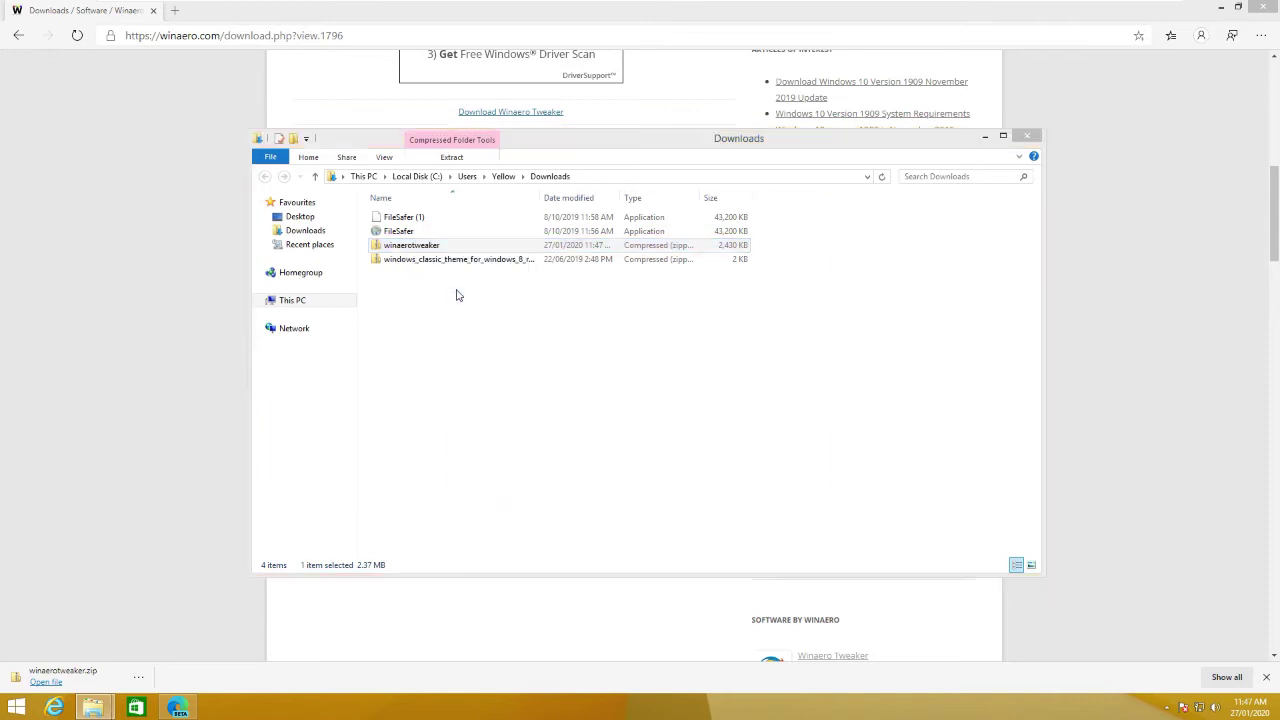
left_click(764, 483)
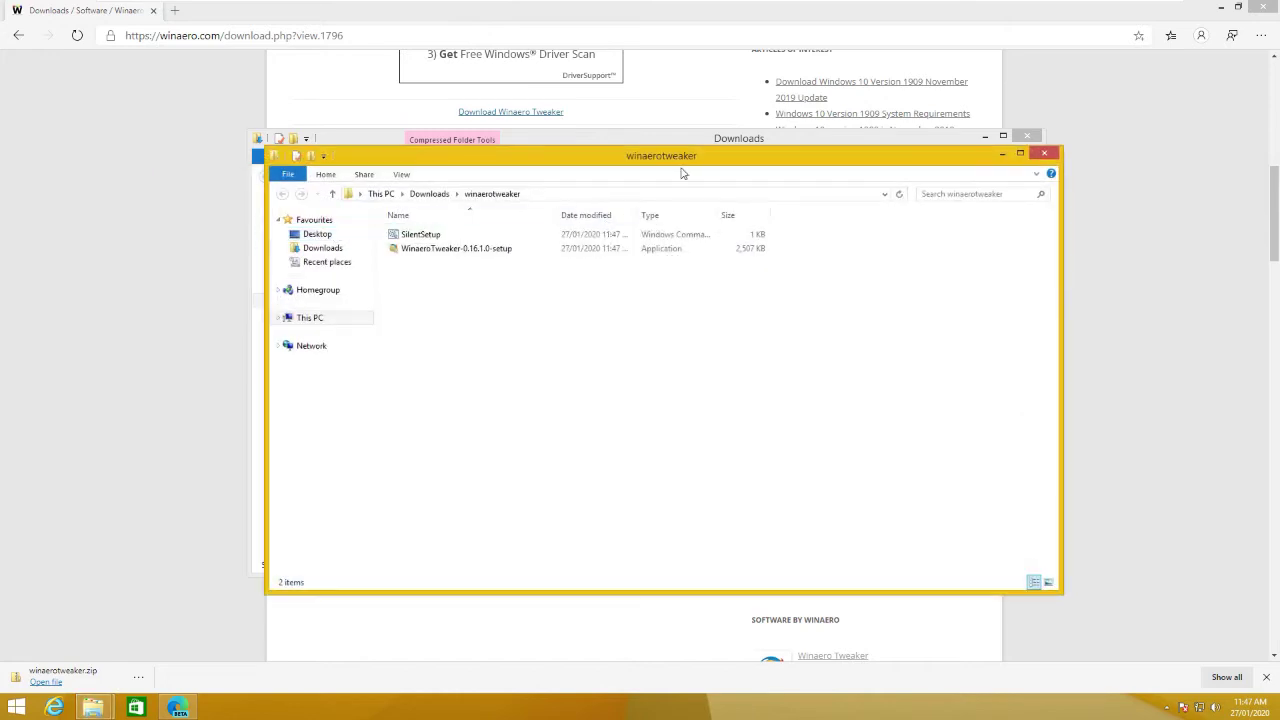
left_click(1026, 137)
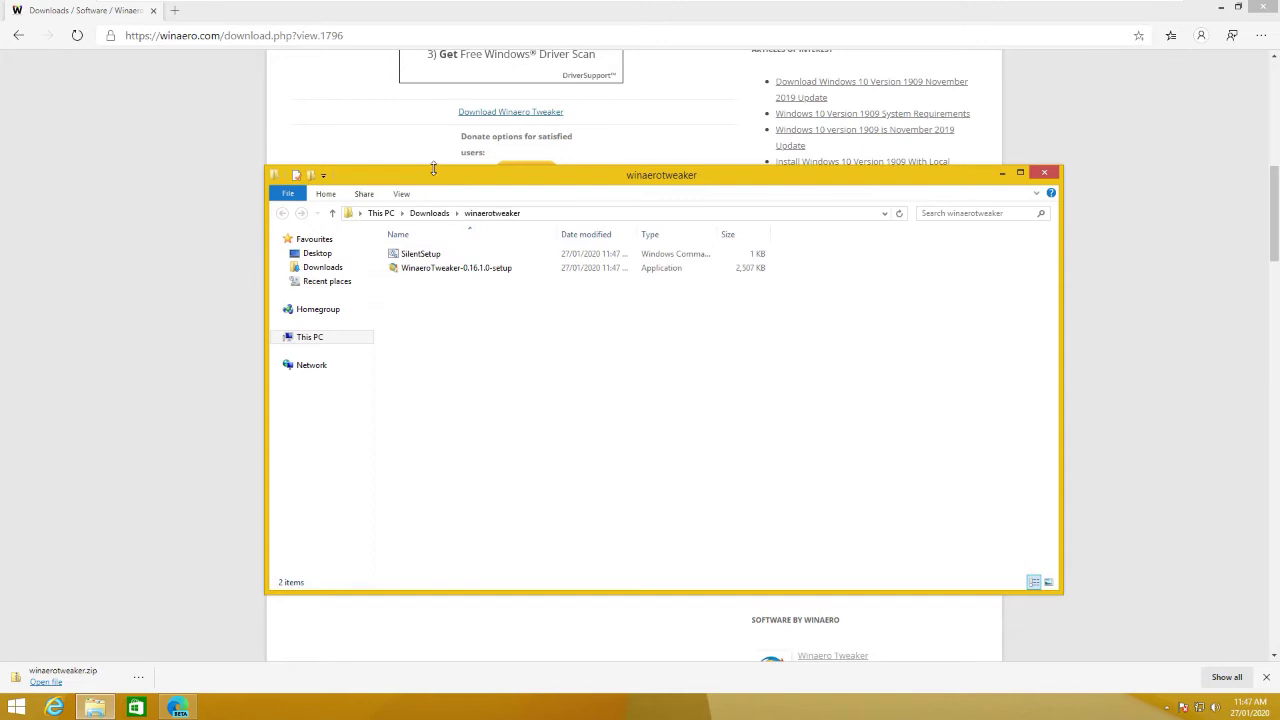
- Run WinaeroTweaker-0.16.1.0-setup past the security prompts and accept the license agreement
double_click(480, 252)
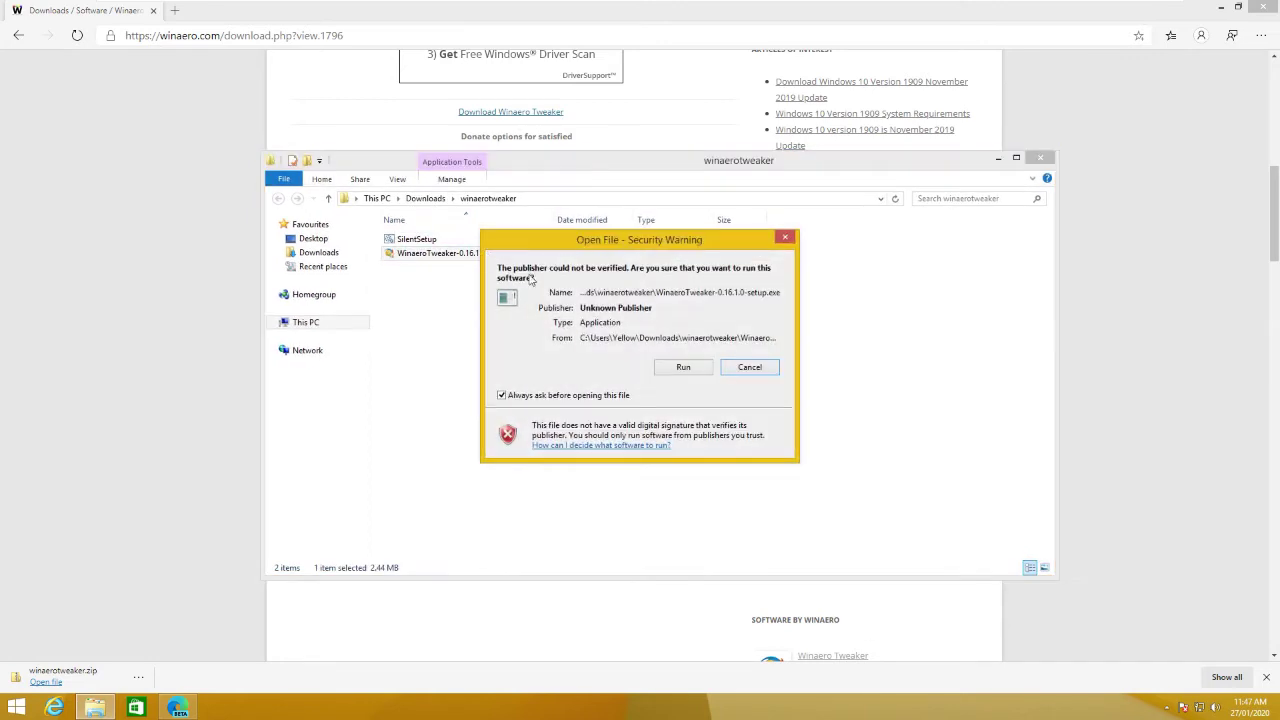
left_click(685, 368)
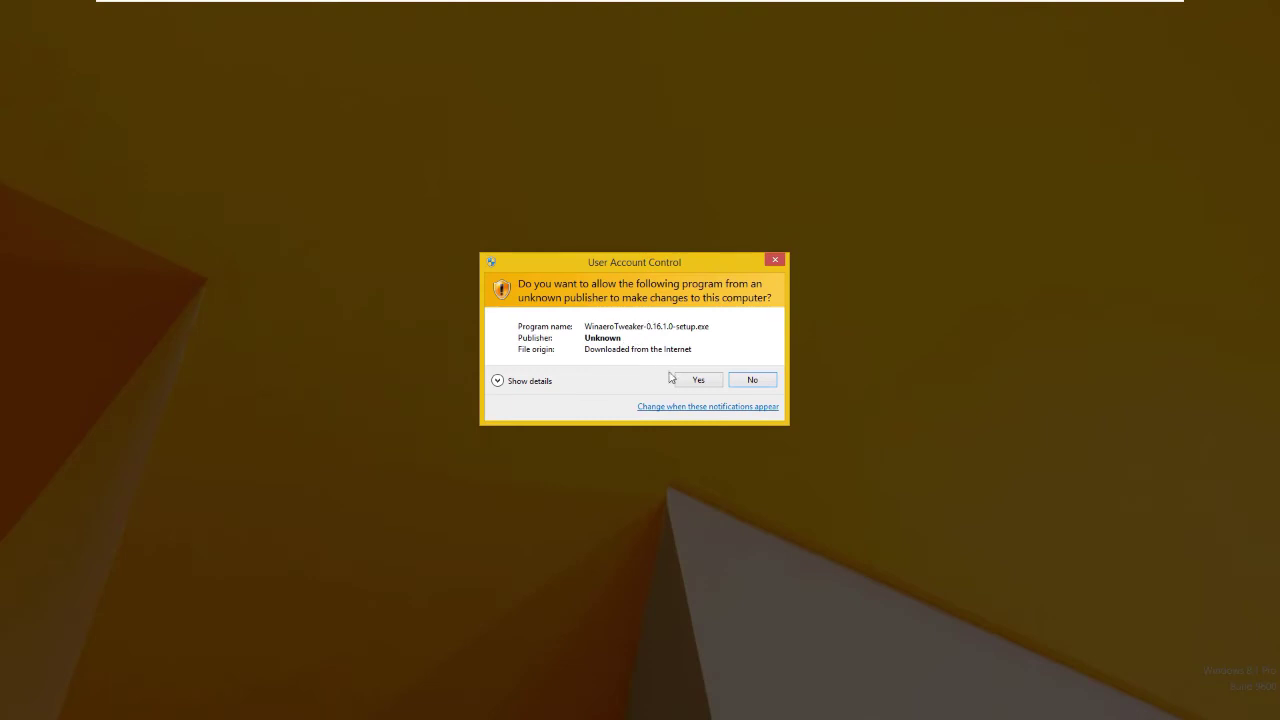
left_click(684, 381)
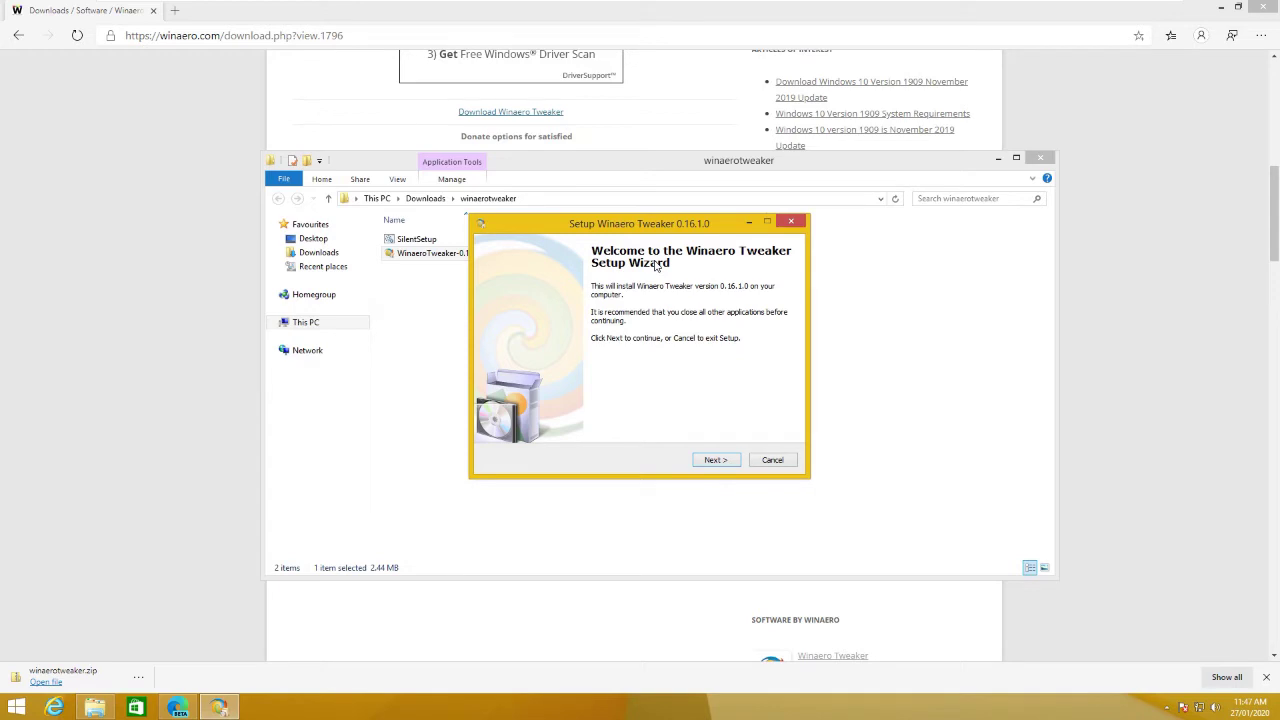
left_click(724, 462)
left_click(725, 461)
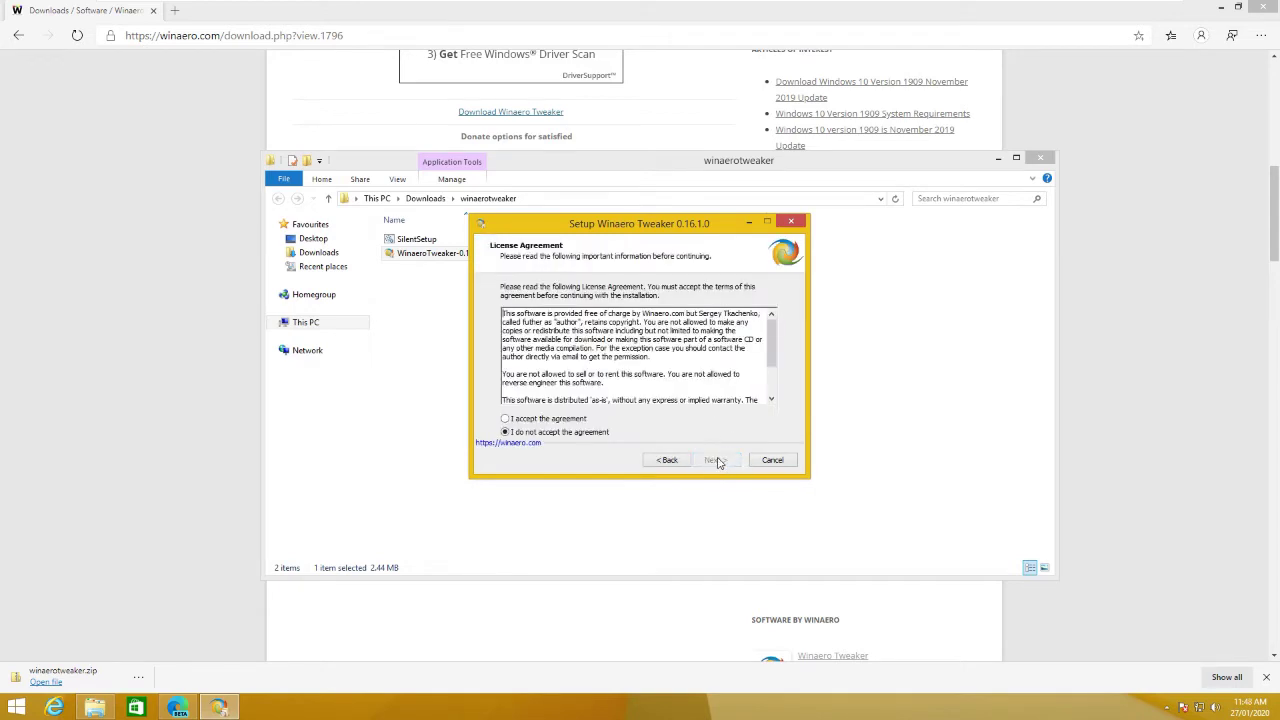
left_click(584, 421)
- Install with default folders and a desktop icon, finishing without visiting Winaero.com
left_click(724, 462)
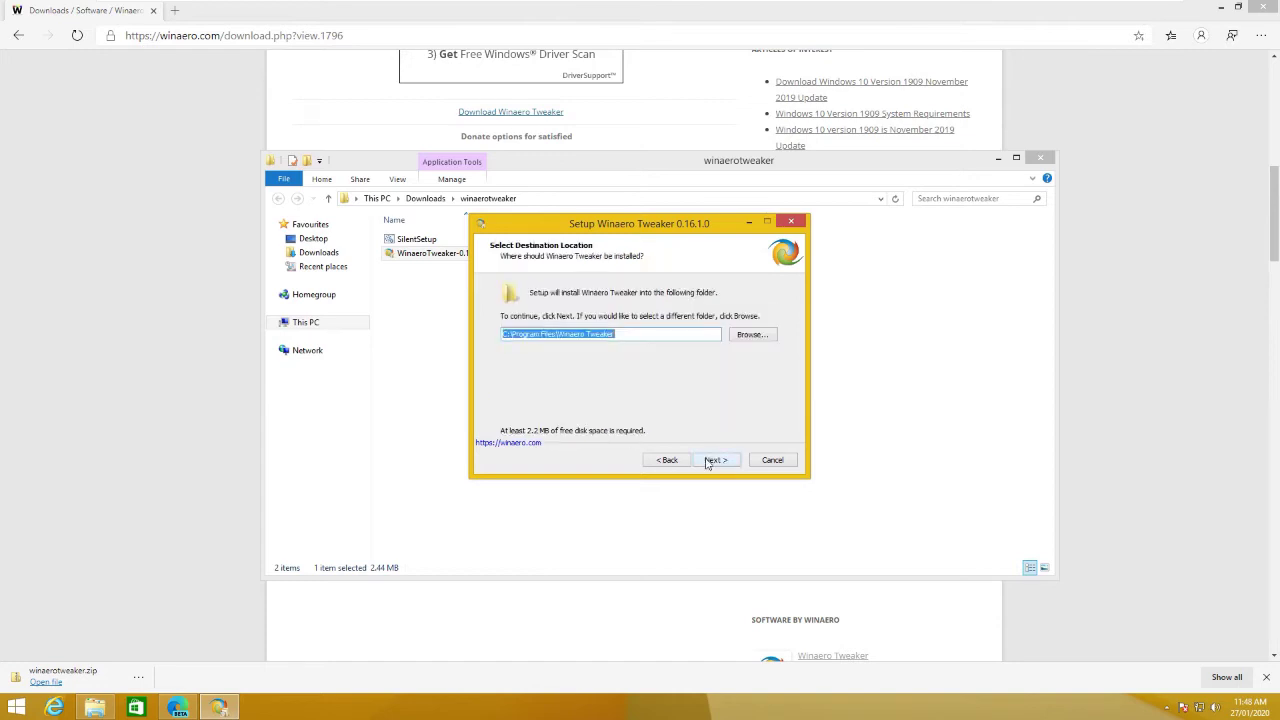
left_click(708, 462)
left_click(709, 463)
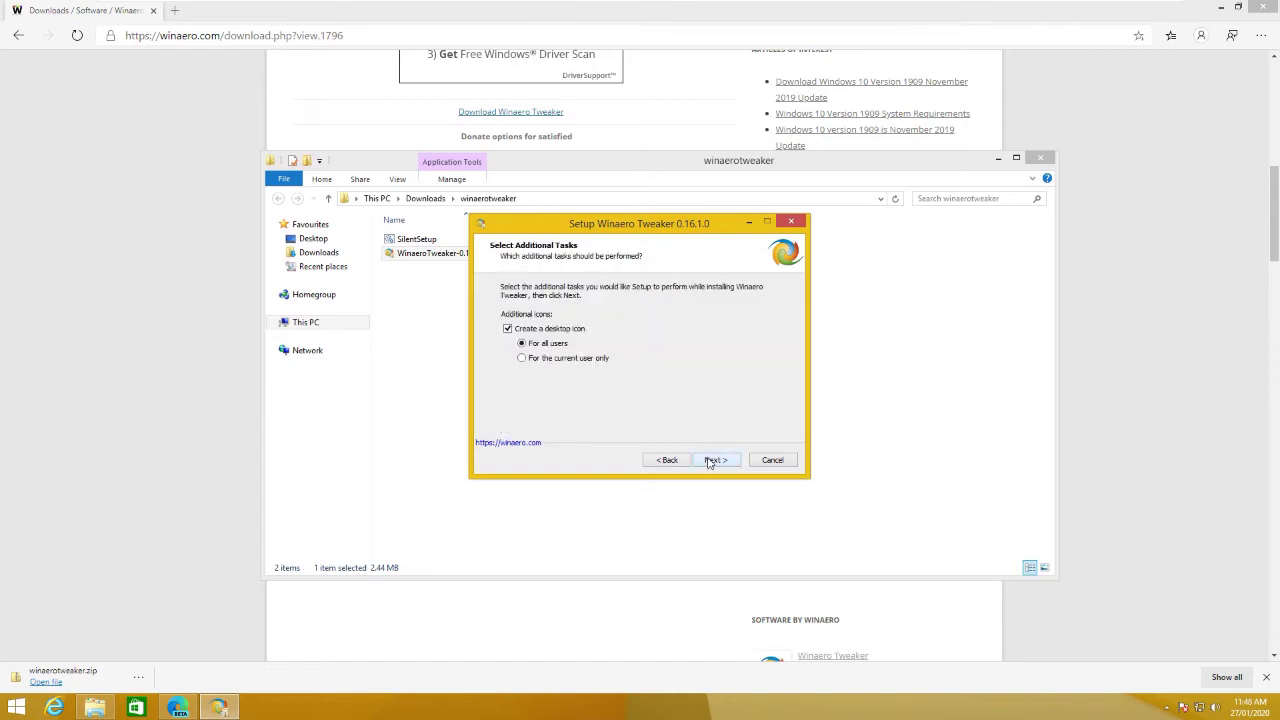
left_click(709, 462)
left_click(712, 461)
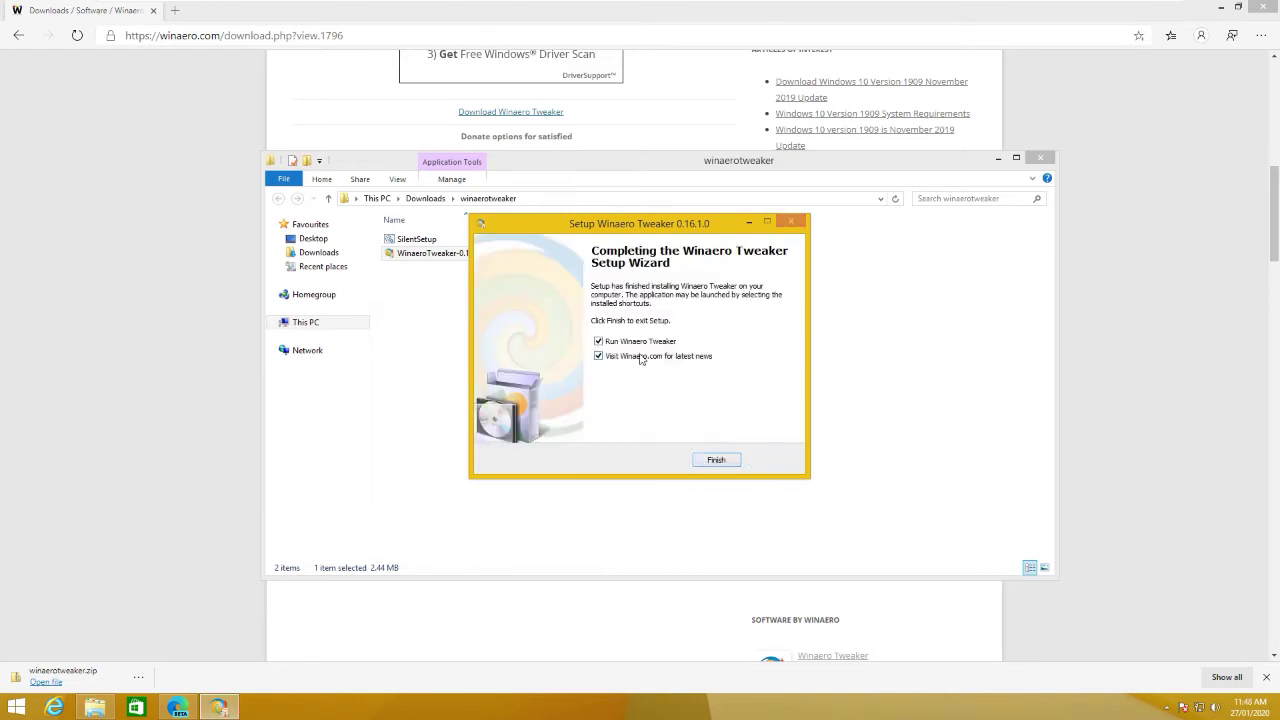
left_click(605, 358)
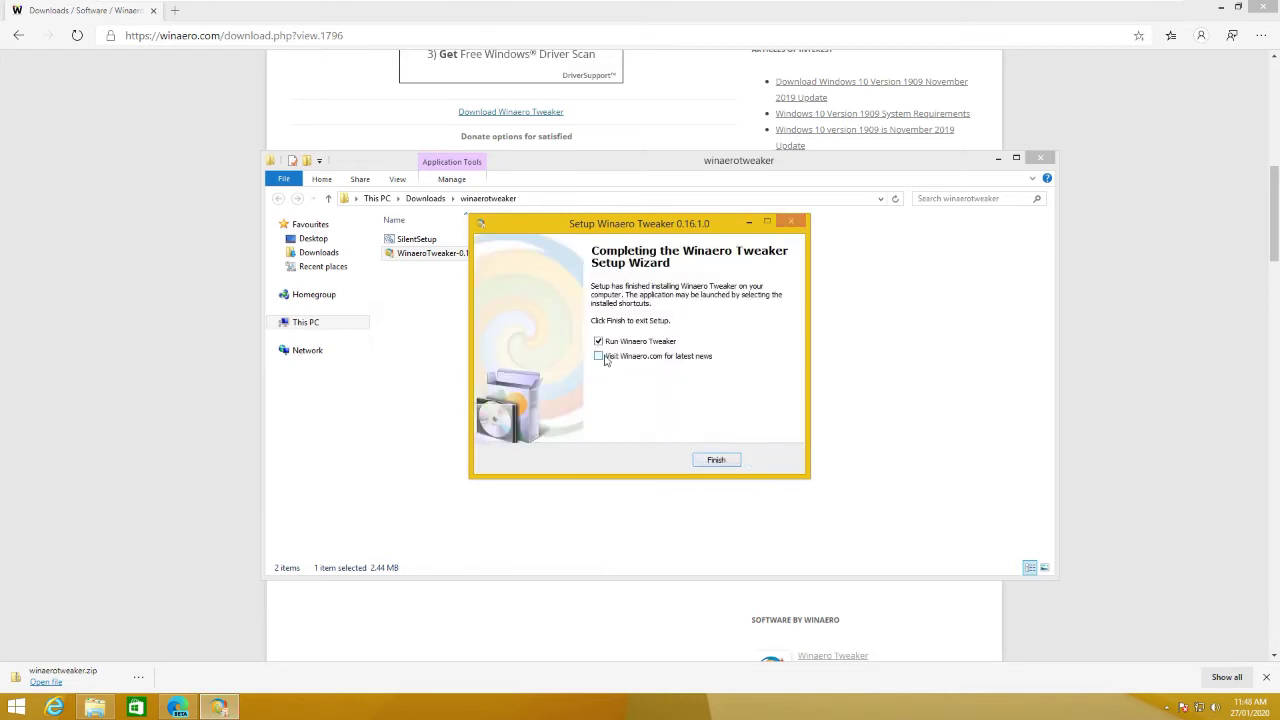
left_click(716, 460)
left_click(1040, 157)
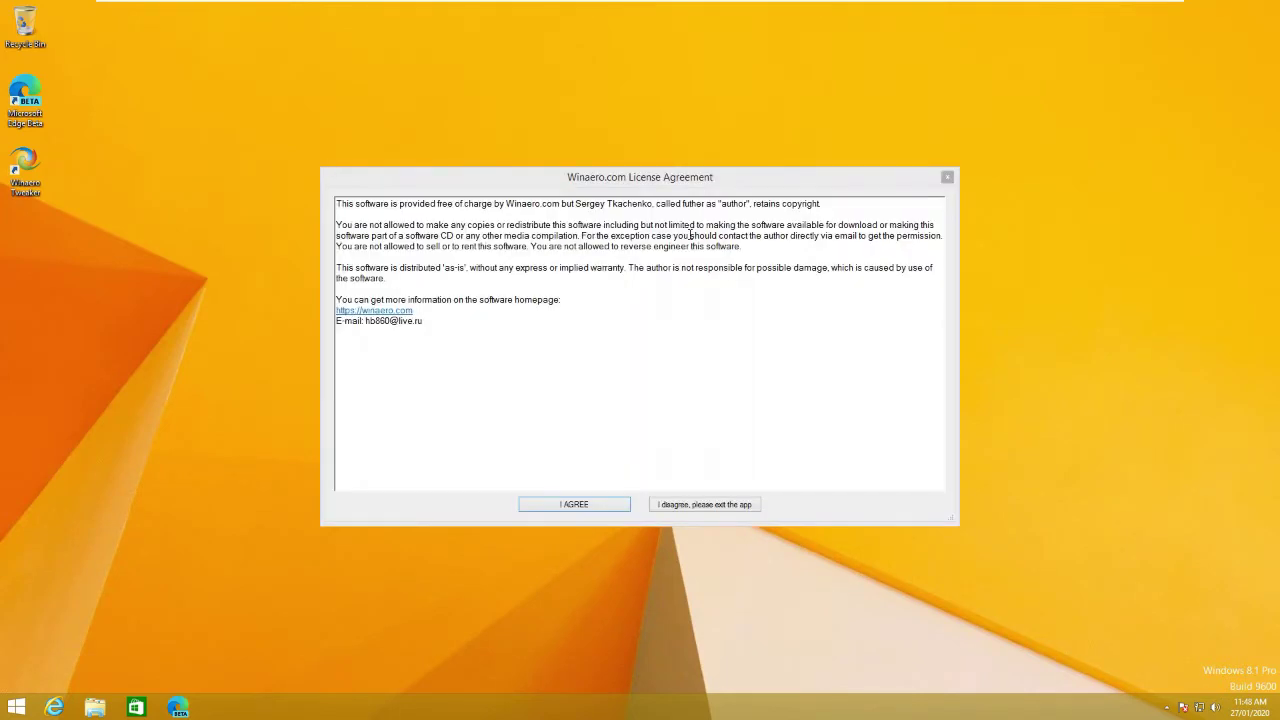
- Agree to the Winaero license and allow Winaero Tweaker through the UAC prompt
left_click(564, 503)
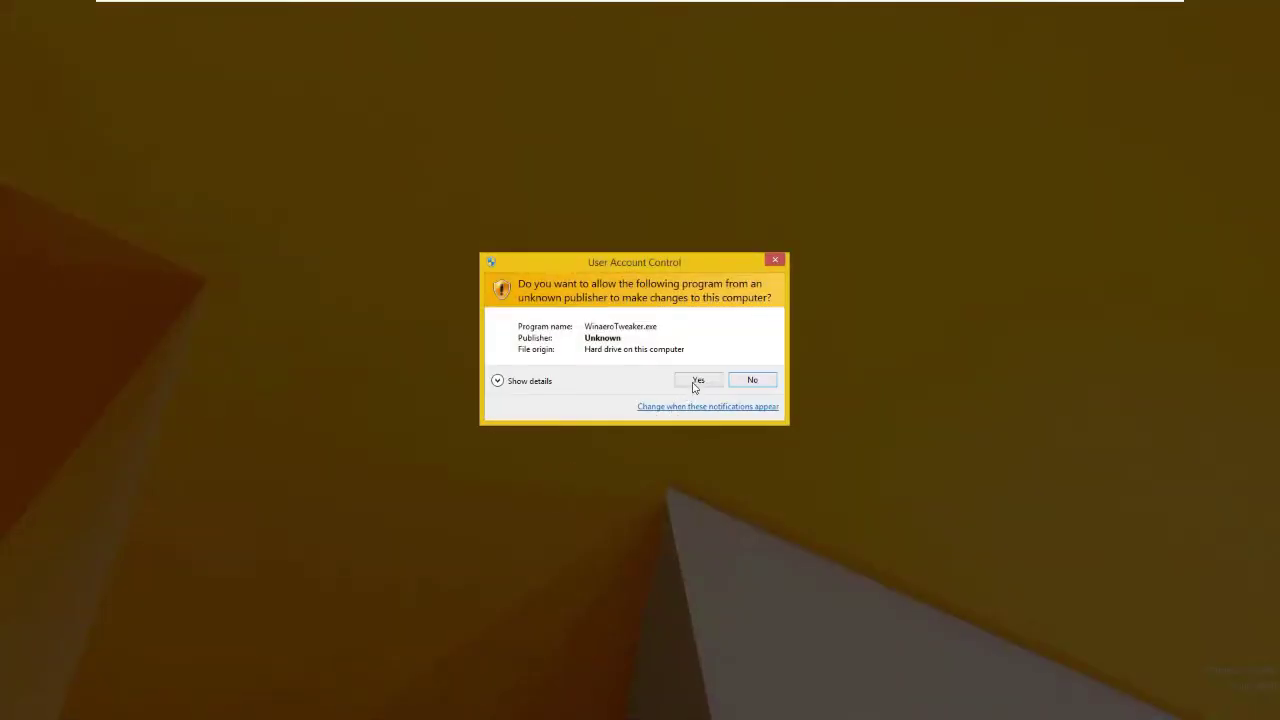
left_click(697, 380)
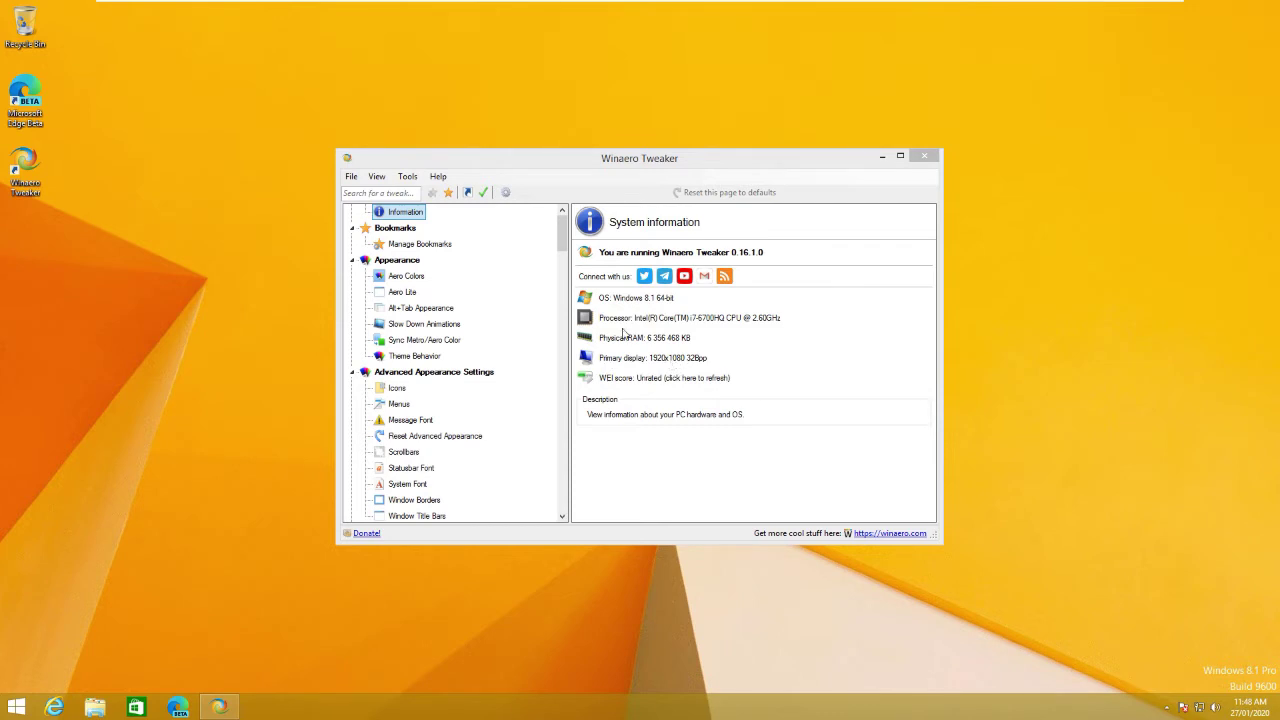
- Refresh the WEI score so the assessment runs and reports 5.4
left_click(688, 322)
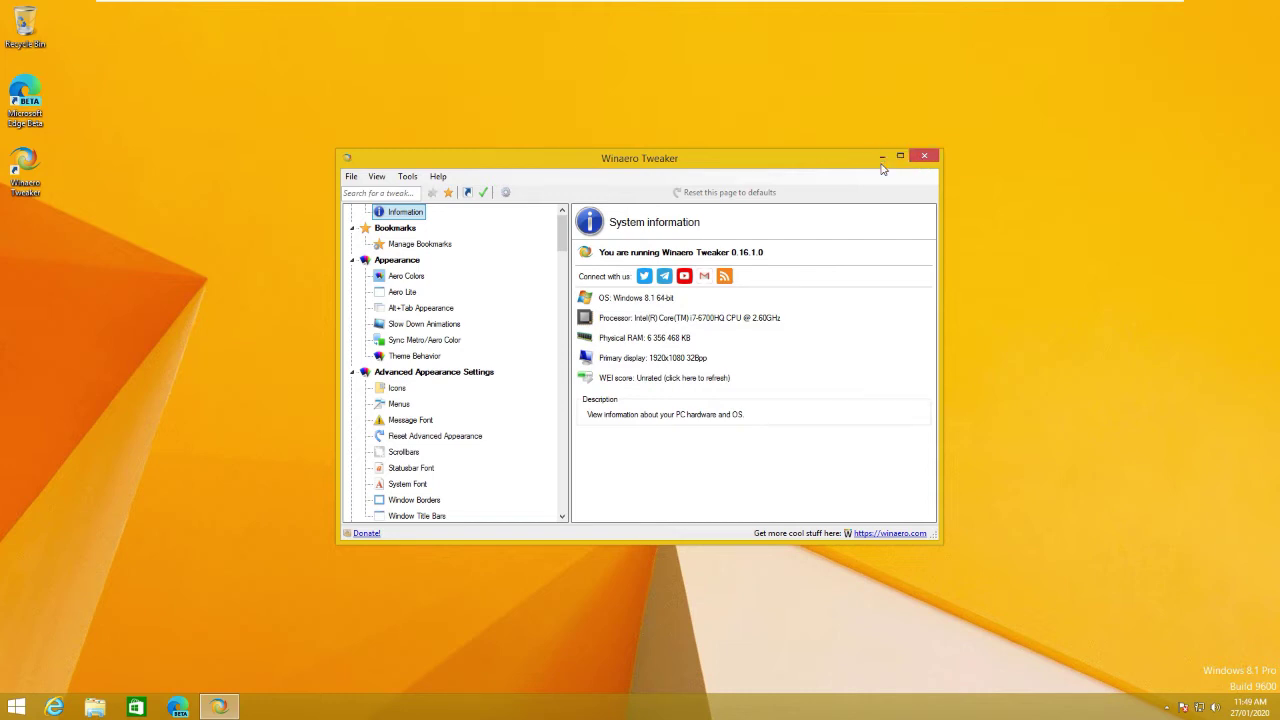
left_click(630, 380)
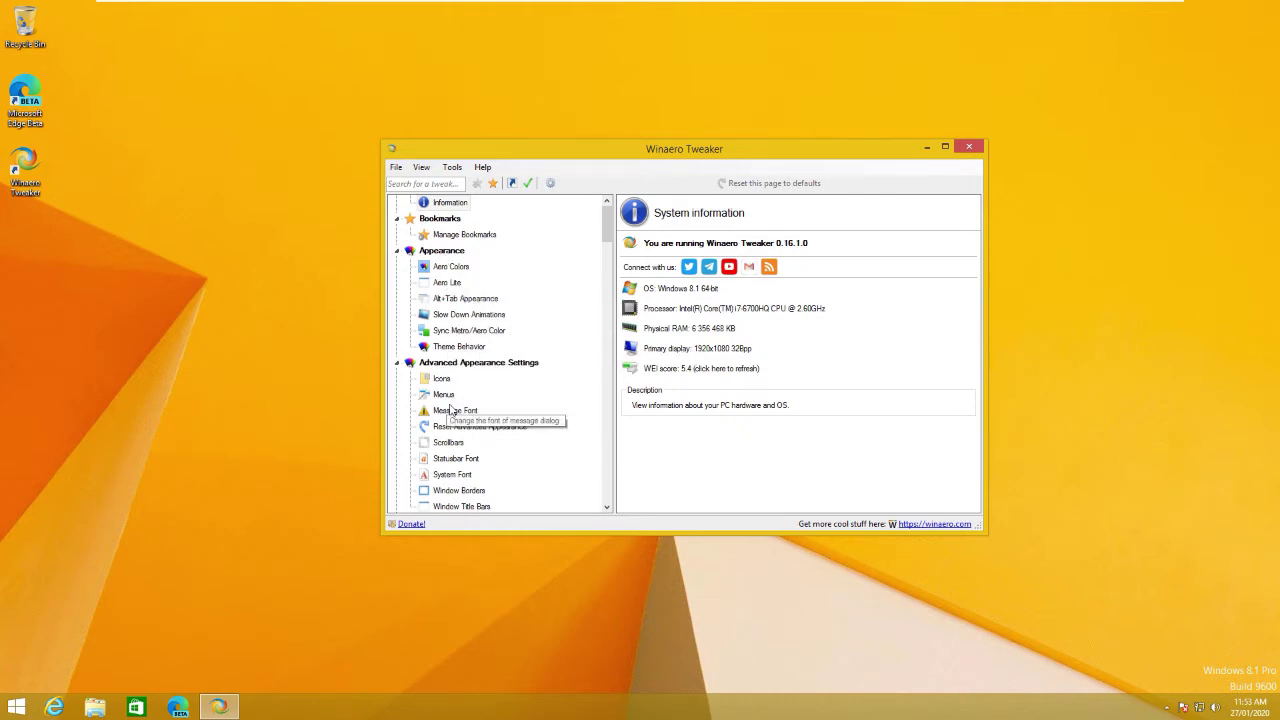
- Open the Aero Colors tweak and bookmark it
left_click_drag(607, 242, 614, 513)
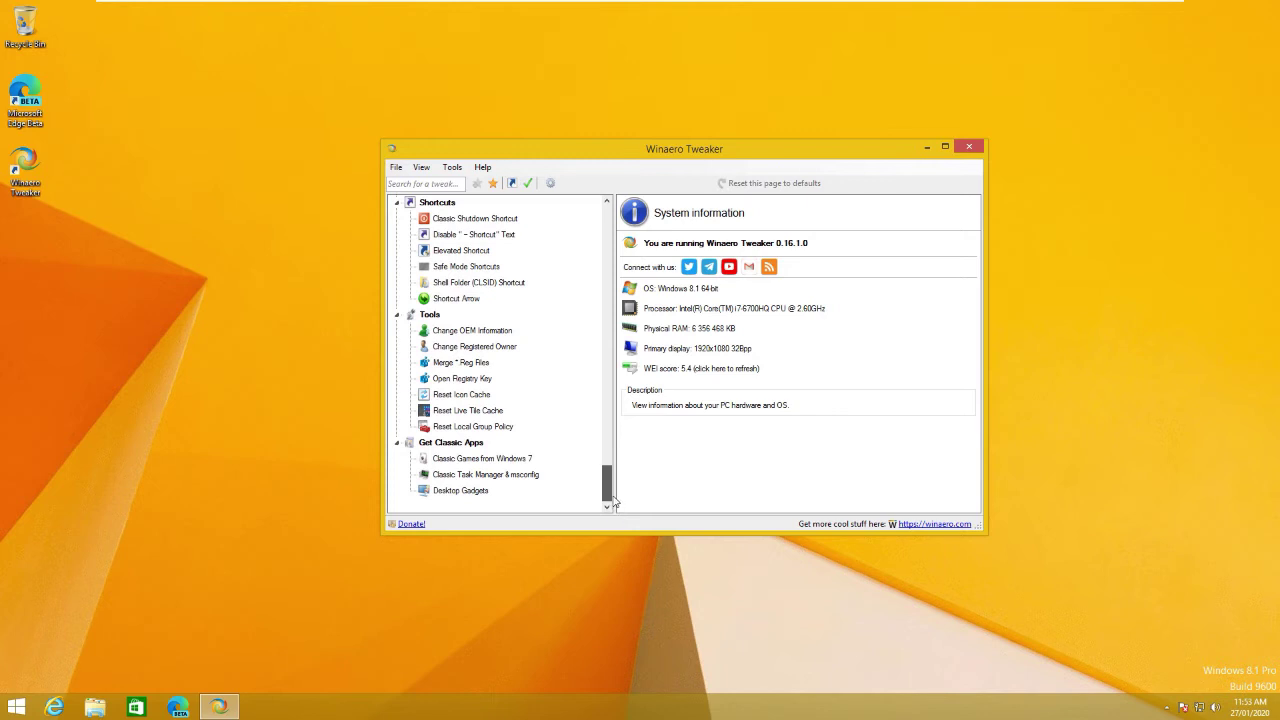
scroll(614, 500, "up", 1)
scroll(610, 503, "down", 1)
left_click_drag(609, 490, 606, 225)
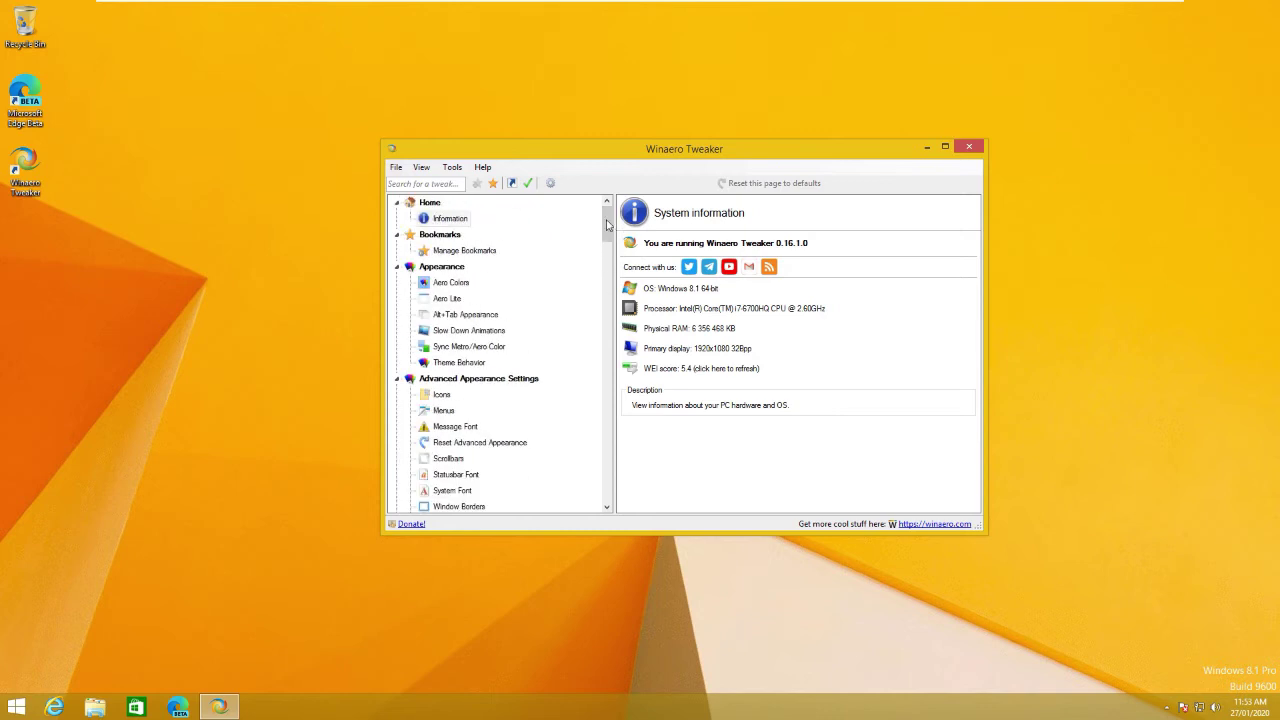
left_click(441, 252)
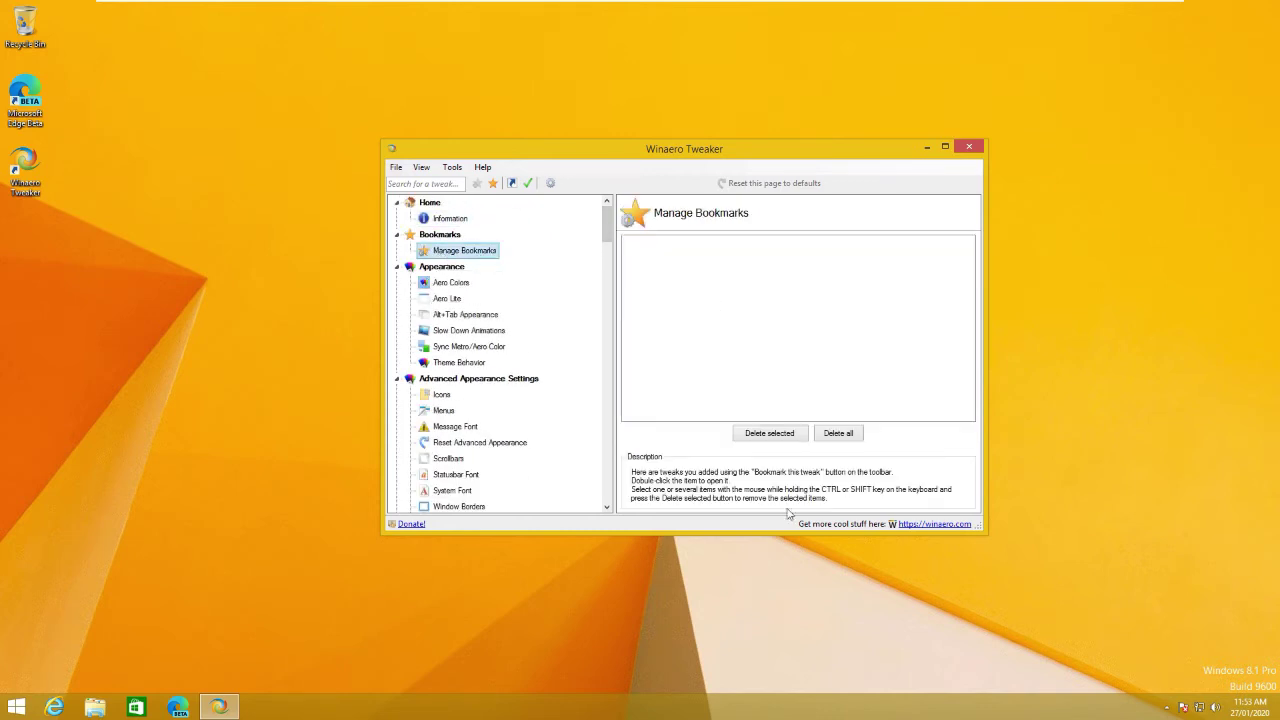
left_click(445, 285)
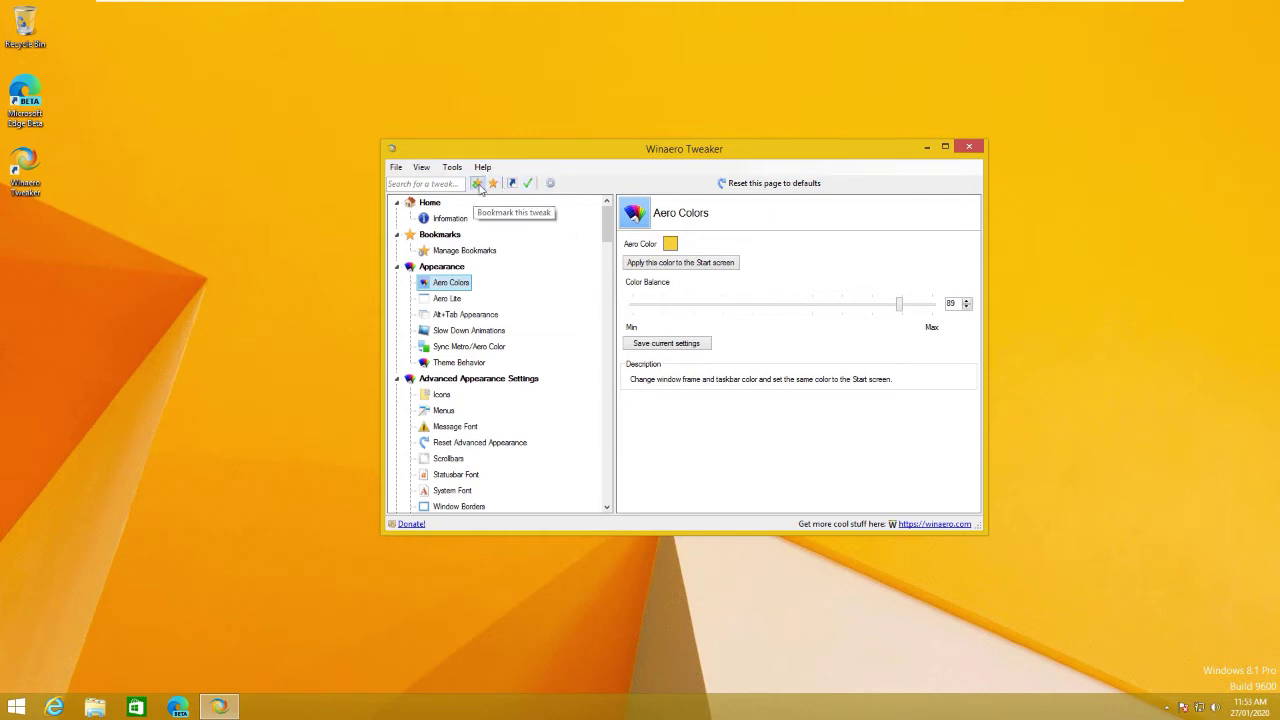
left_click(477, 184)
- Open Aero Colors from Bookmarks, collapse the Bookmarks node, and return to Aero Colors
left_click(440, 250)
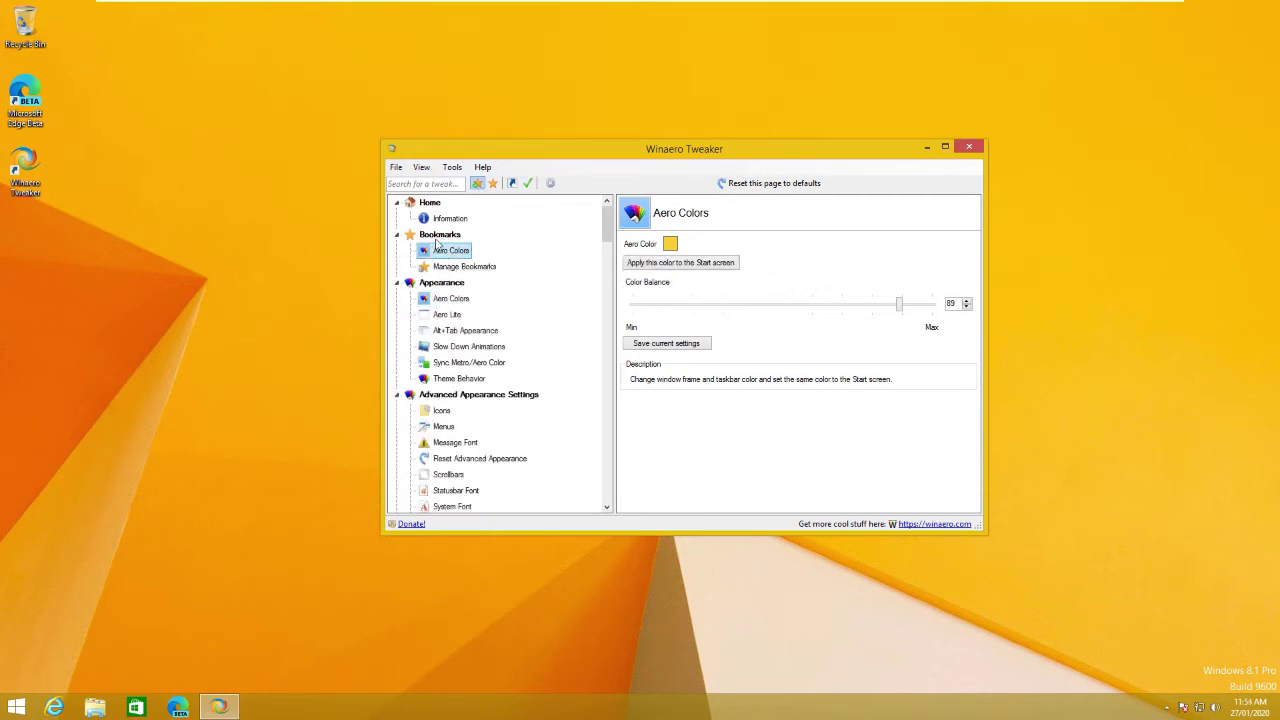
mouse_move(606, 225)
left_mouse_down()
mouse_move(606, 290)
mouse_move(606, 225)
left_mouse_up()
left_click(478, 183)
left_click(440, 235)
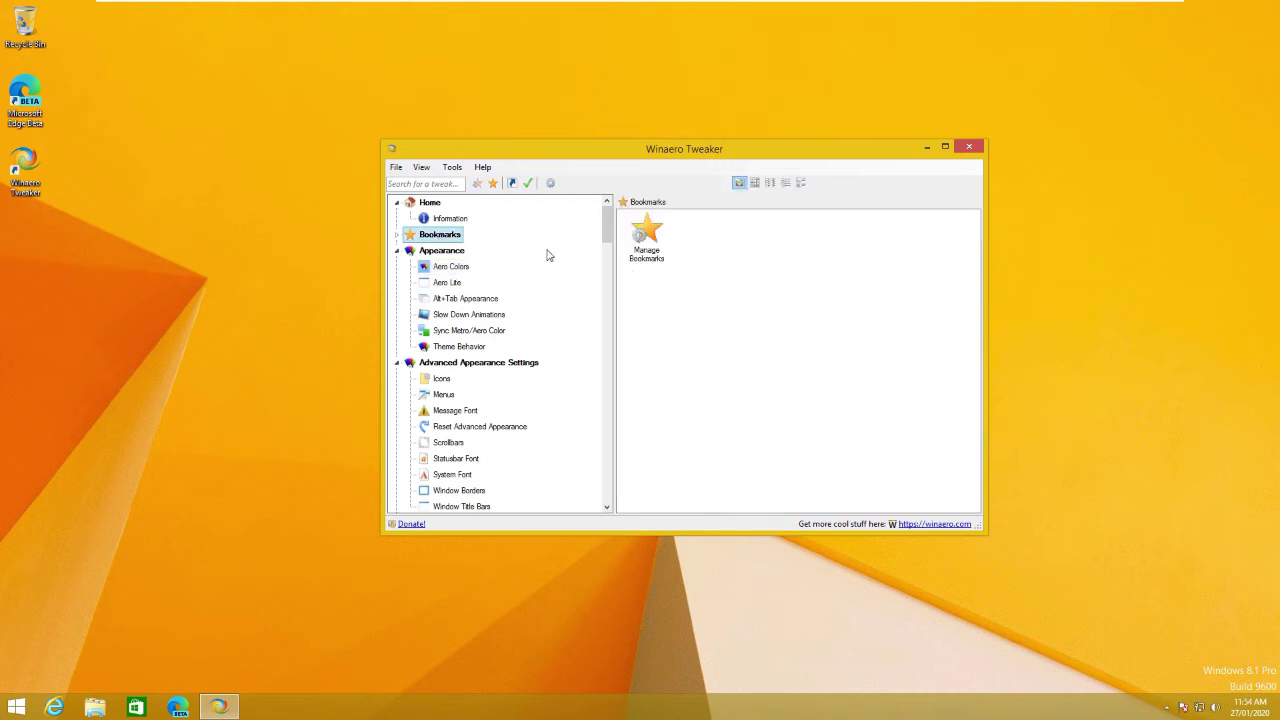
left_click(441, 267)
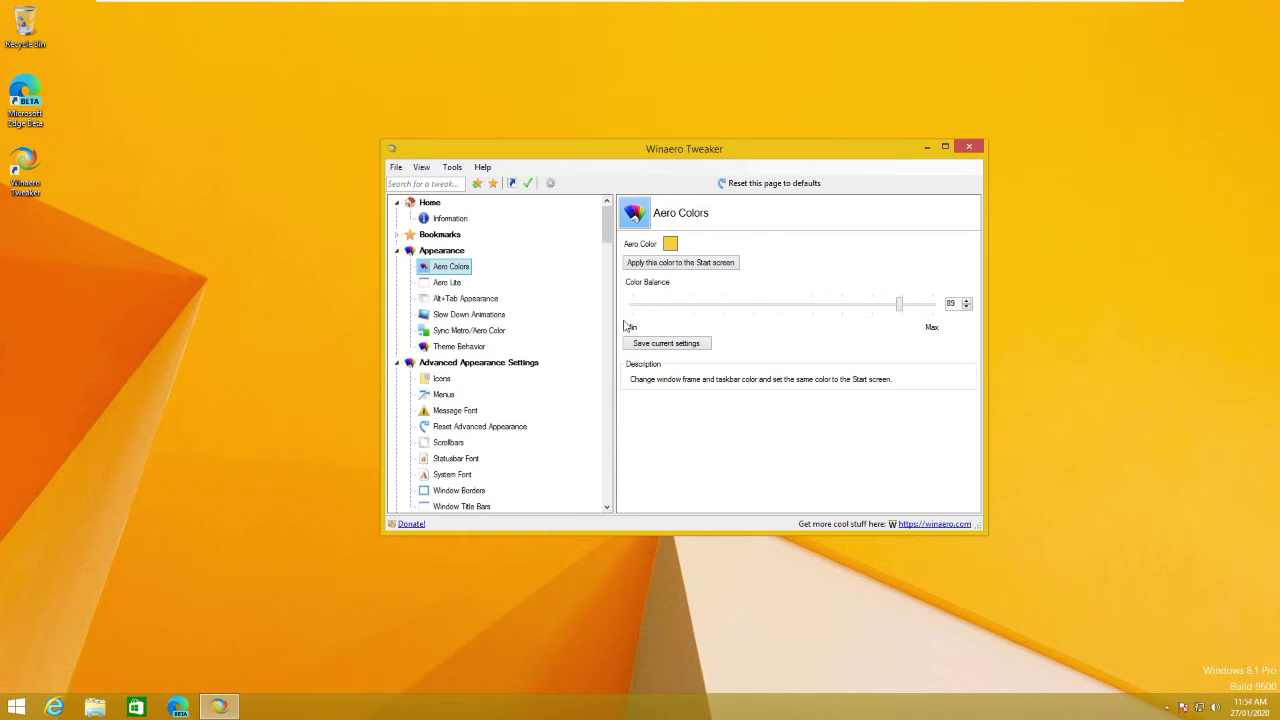
- Open the Aero Lite page, then minimize Winaero Tweaker to reveal the desktop
left_click_drag(574, 153, 548, 152)
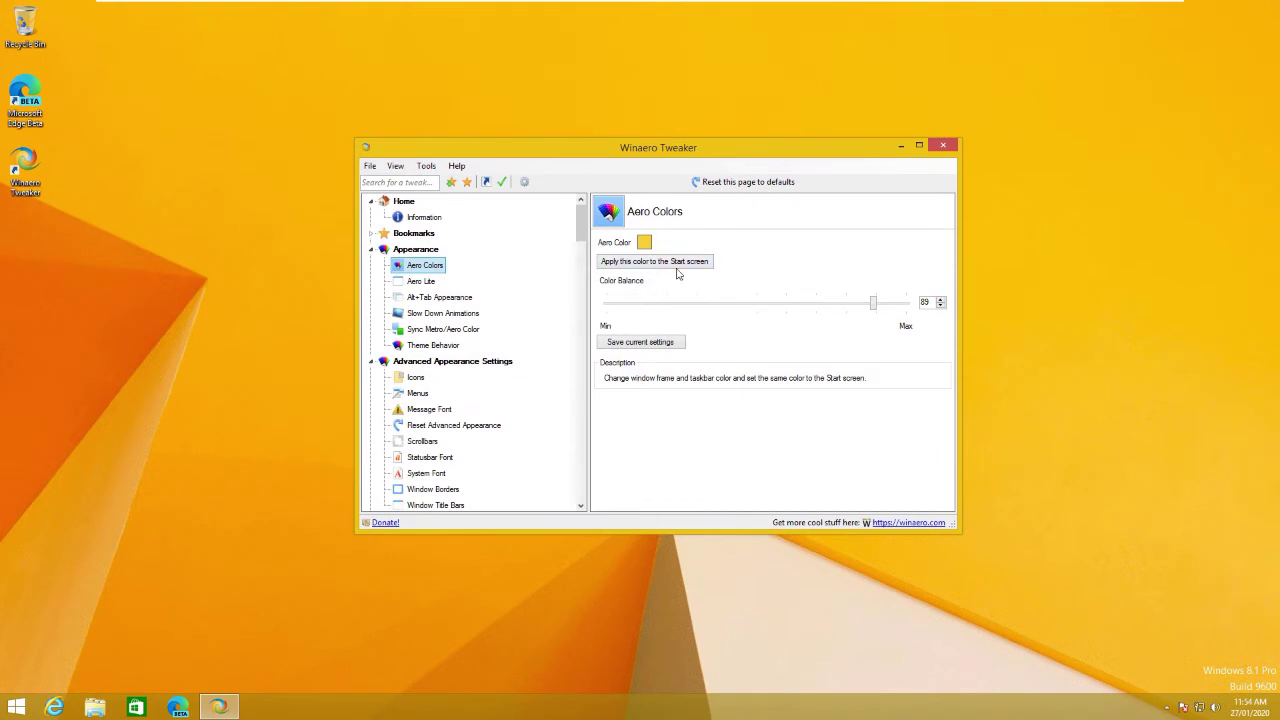
left_click(412, 281)
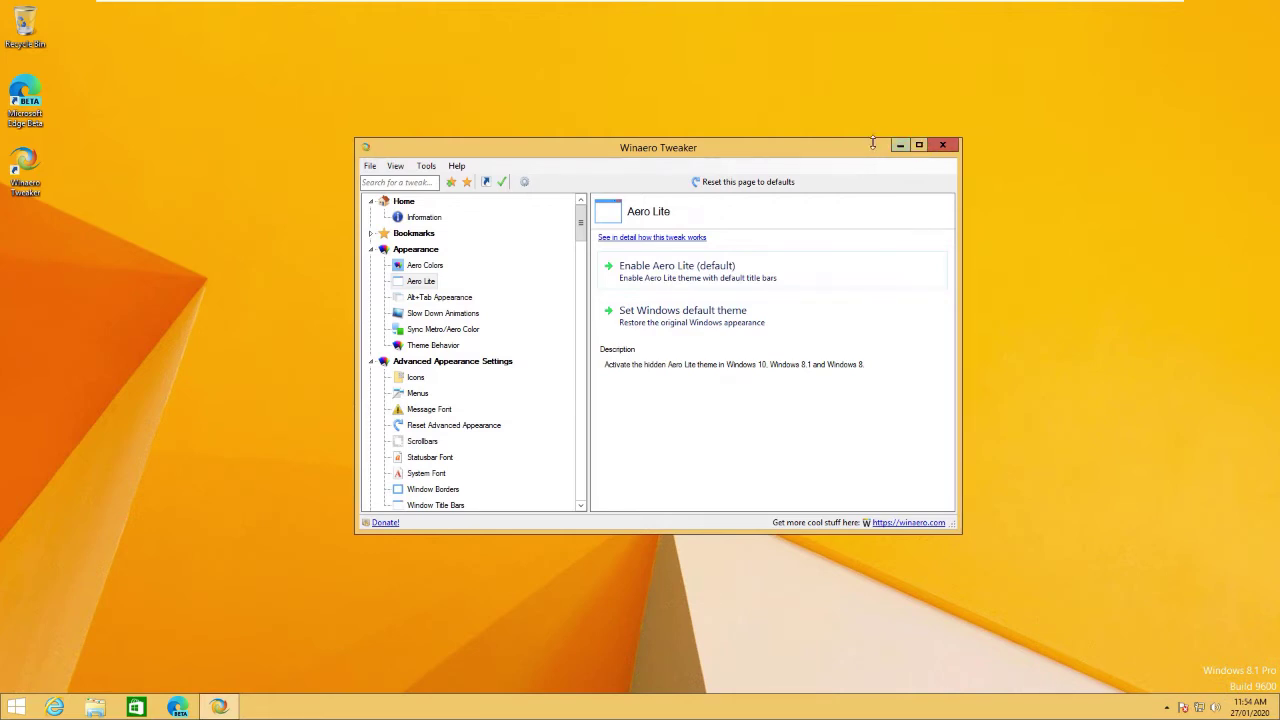
left_click_drag(926, 146, 923, 134)
left_click(897, 133)
left_click(1166, 707)
left_click(1166, 707)
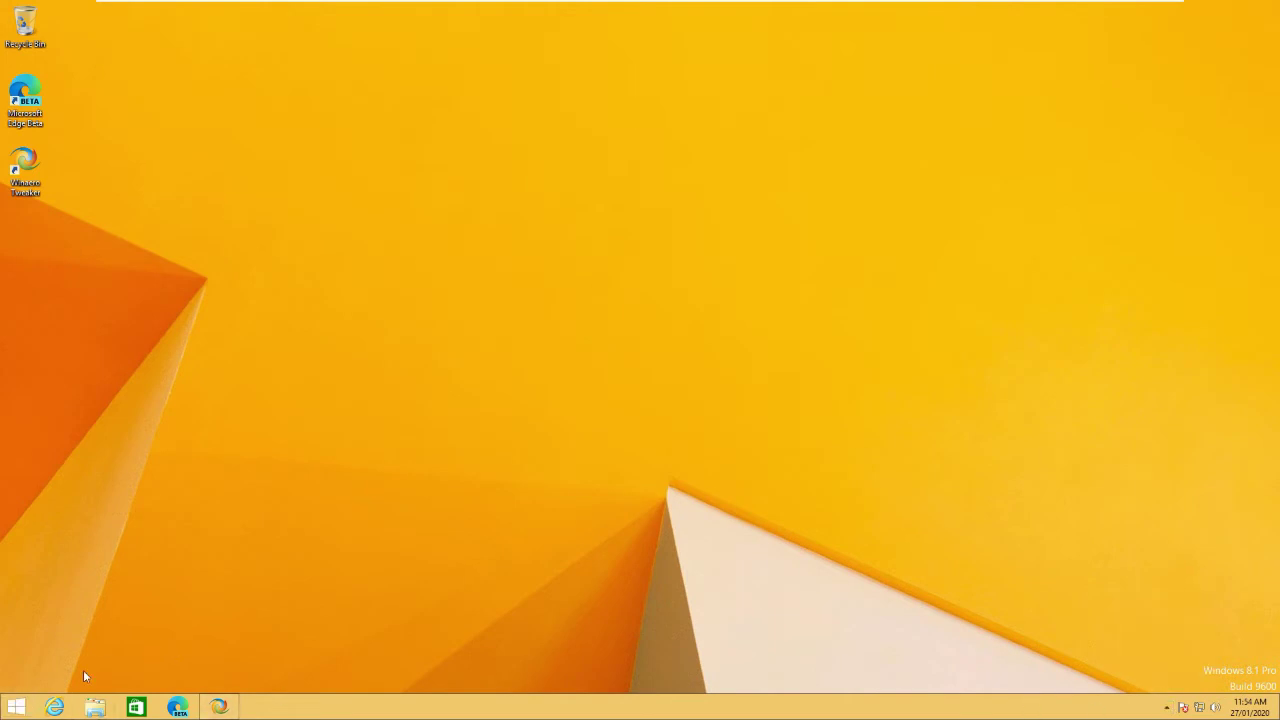
- Glance at the Start screen, then view This PC's Computer tab in File Explorer and close it
left_click(15, 710)
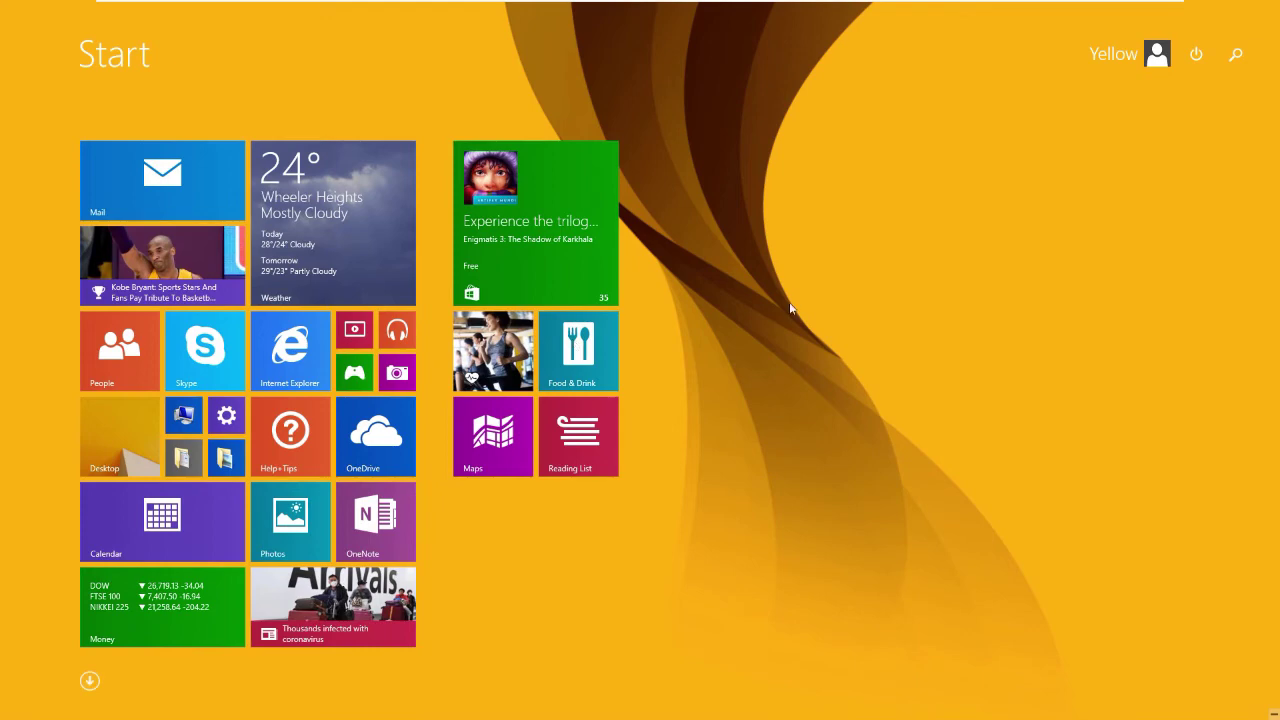
key("Escape")
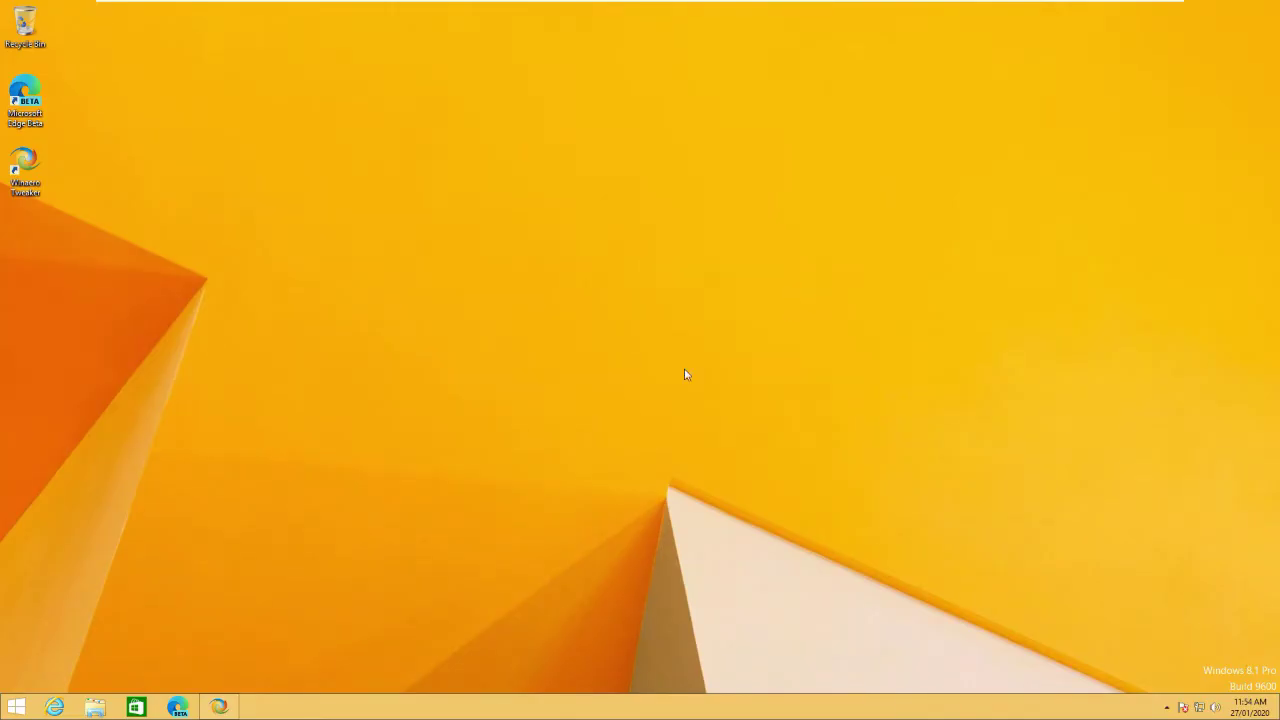
left_click(95, 707)
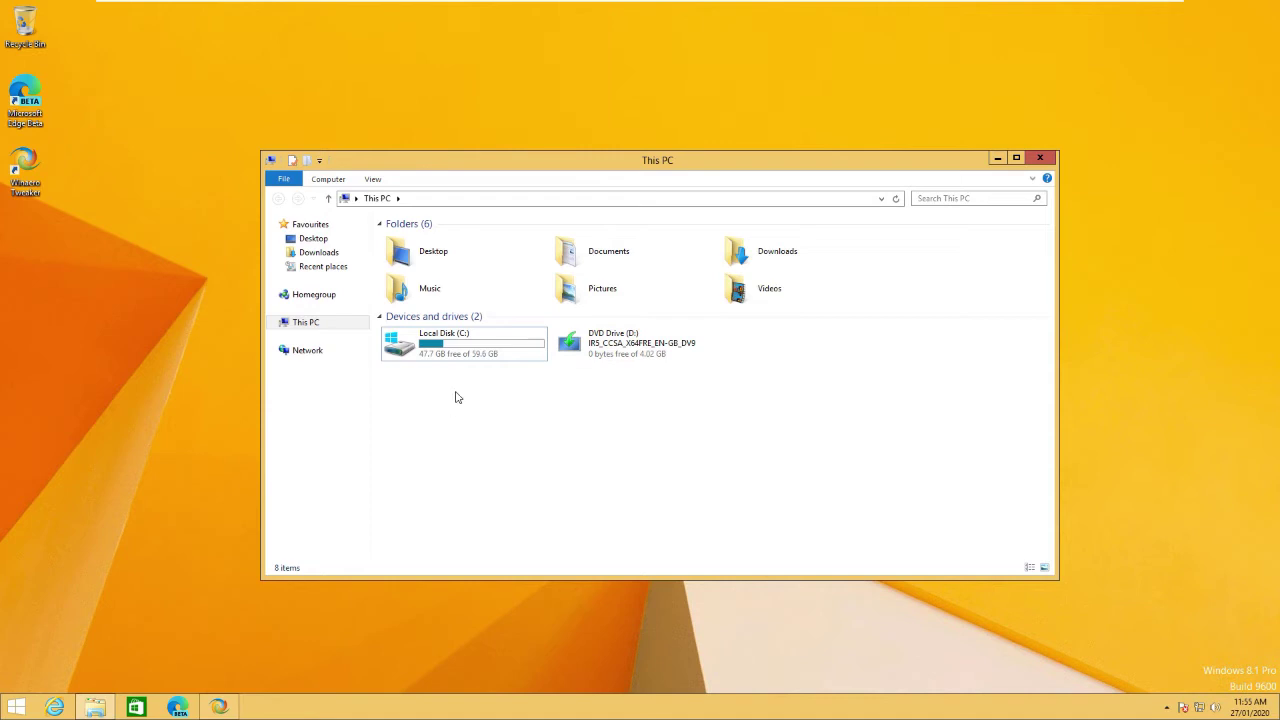
left_click(328, 181)
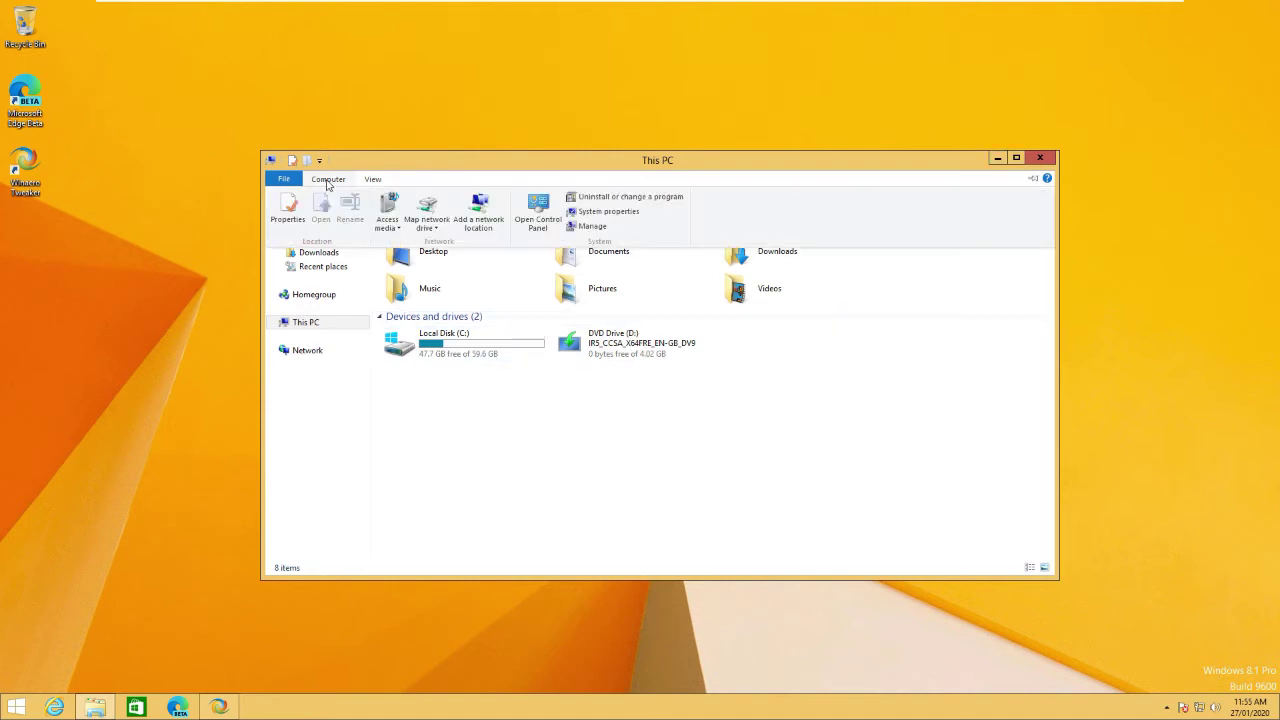
left_click(1036, 155)
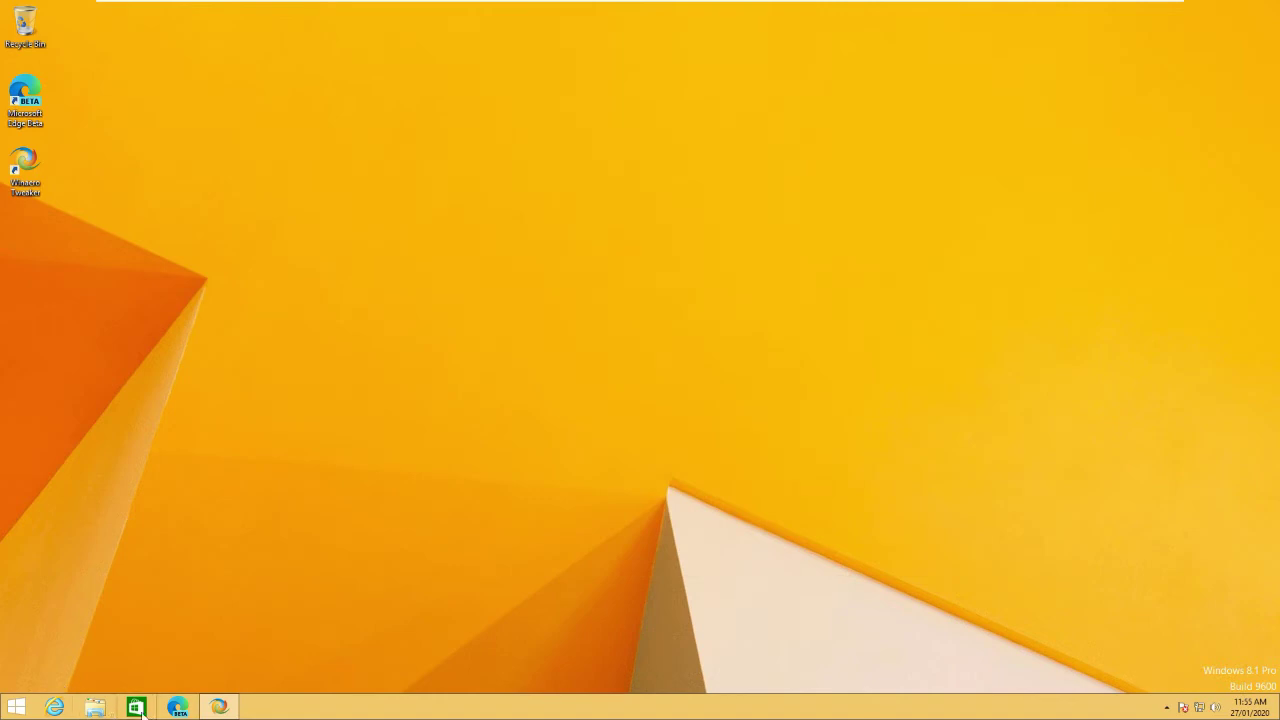
- Check File Explorer's frequent folders list, then restore Winaero Tweaker on the Aero Lite page
right_click(108, 705)
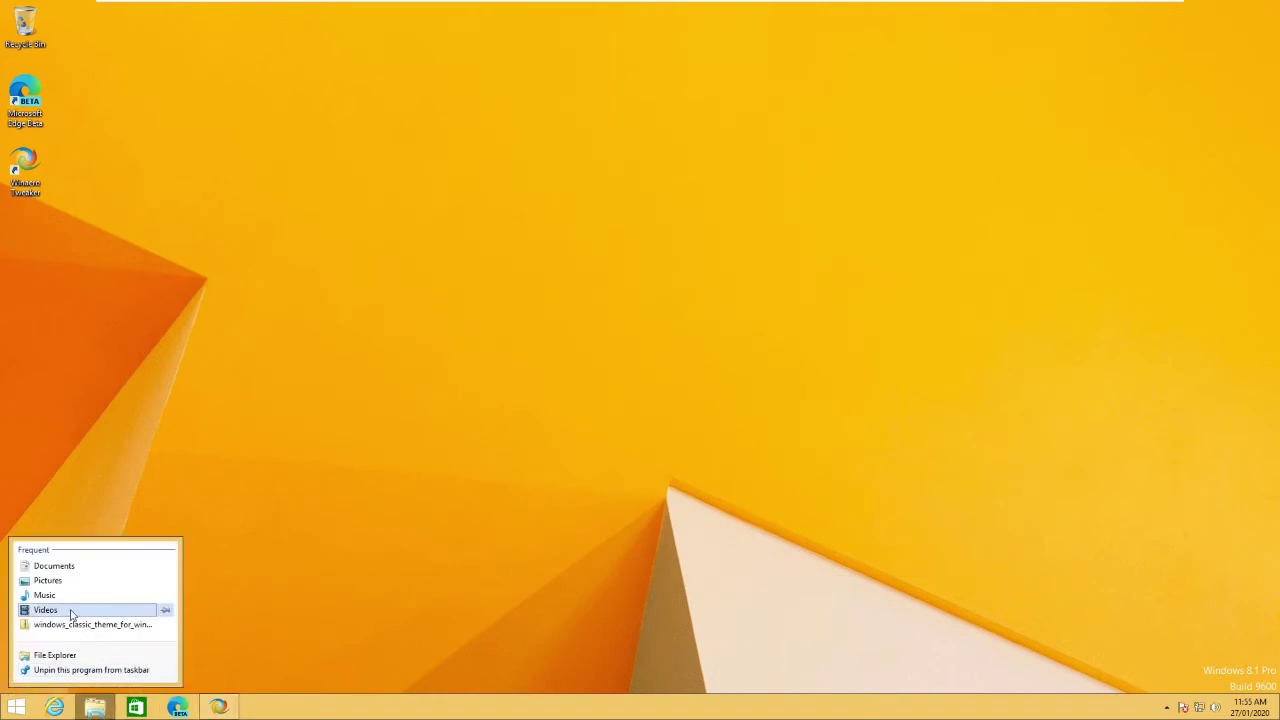
left_click(303, 667)
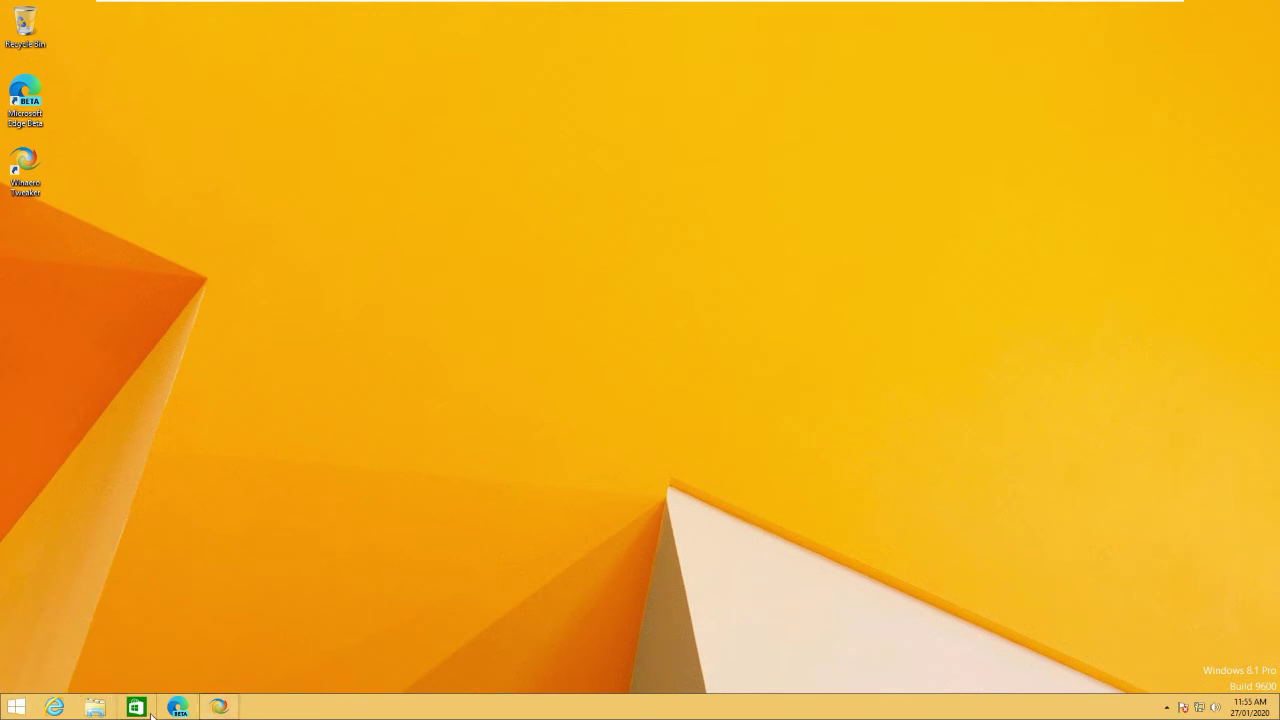
left_click(218, 707)
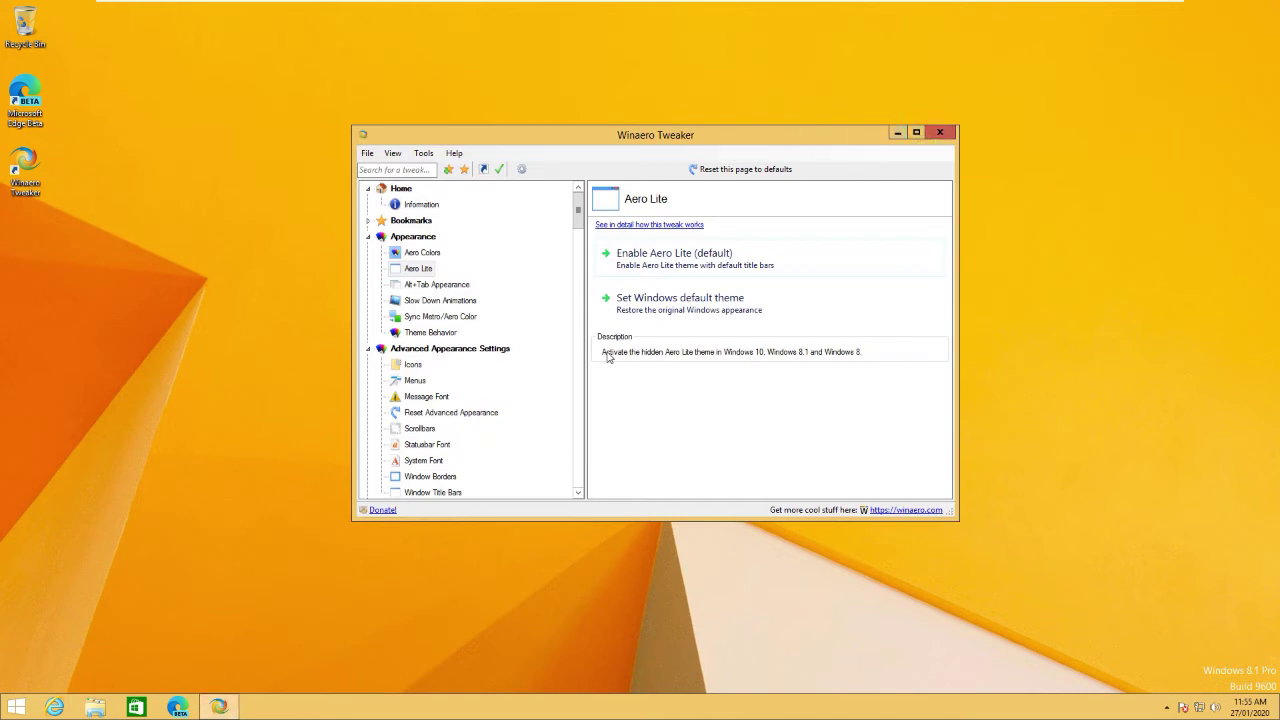
- Restore the default Windows theme and open Alt+Tab Appearance, previewing the modern switcher
left_click(672, 297)
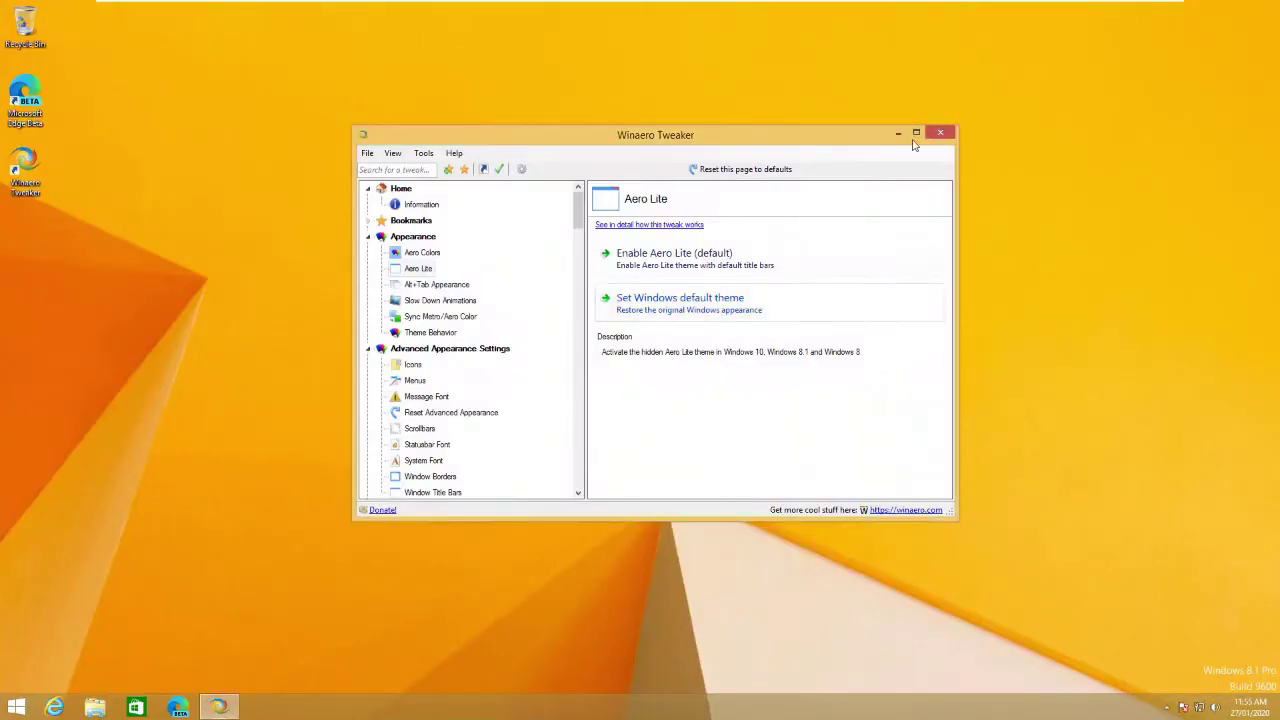
left_click(418, 287)
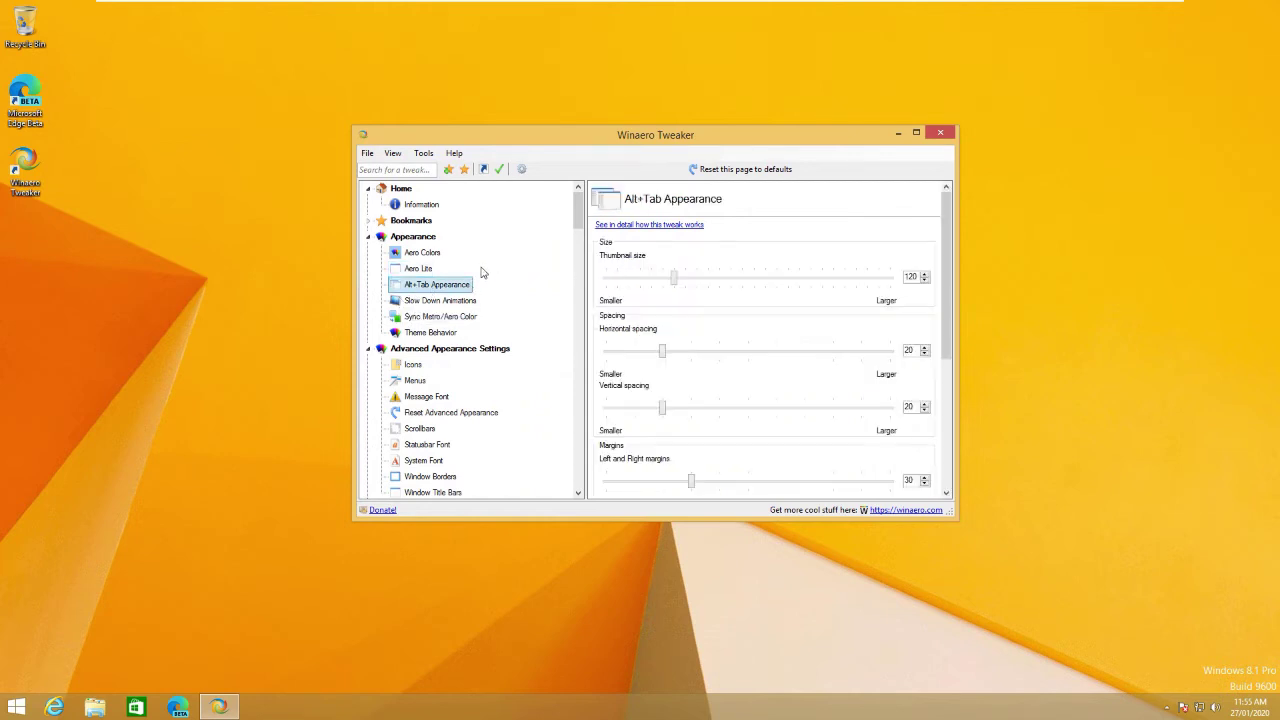
key("alt+Tab")
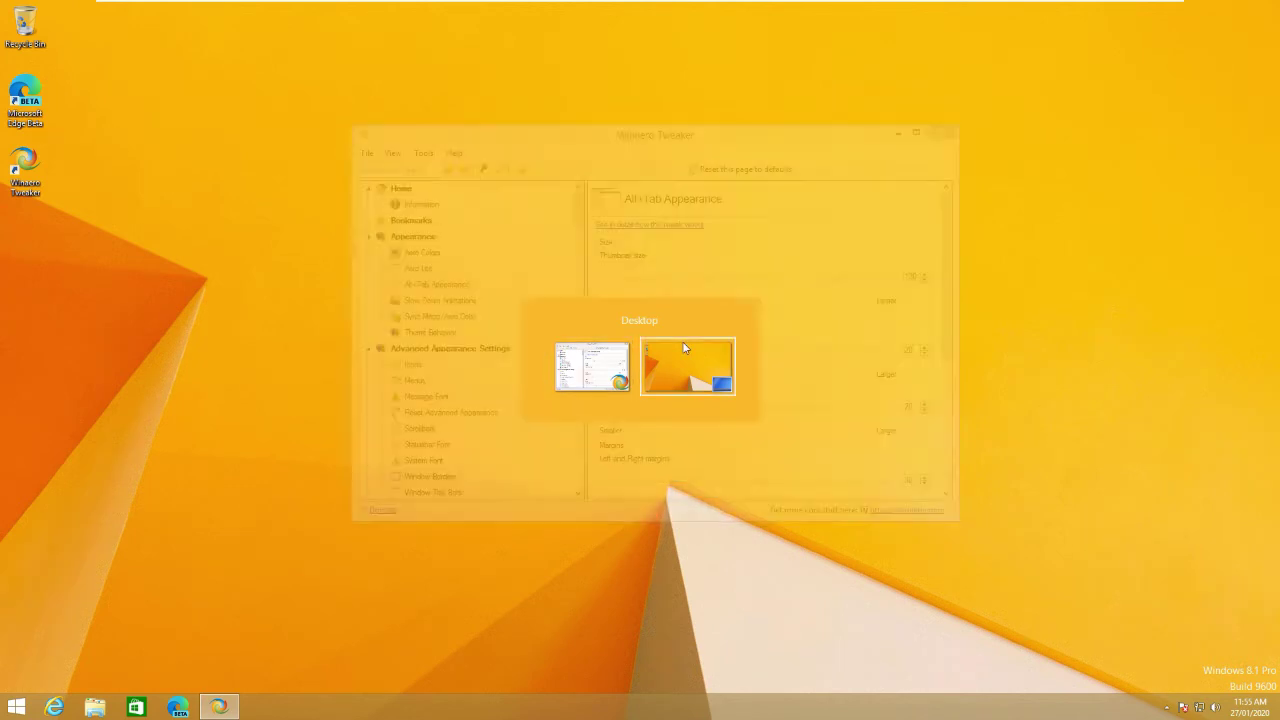
left_click(686, 360)
left_click(218, 707)
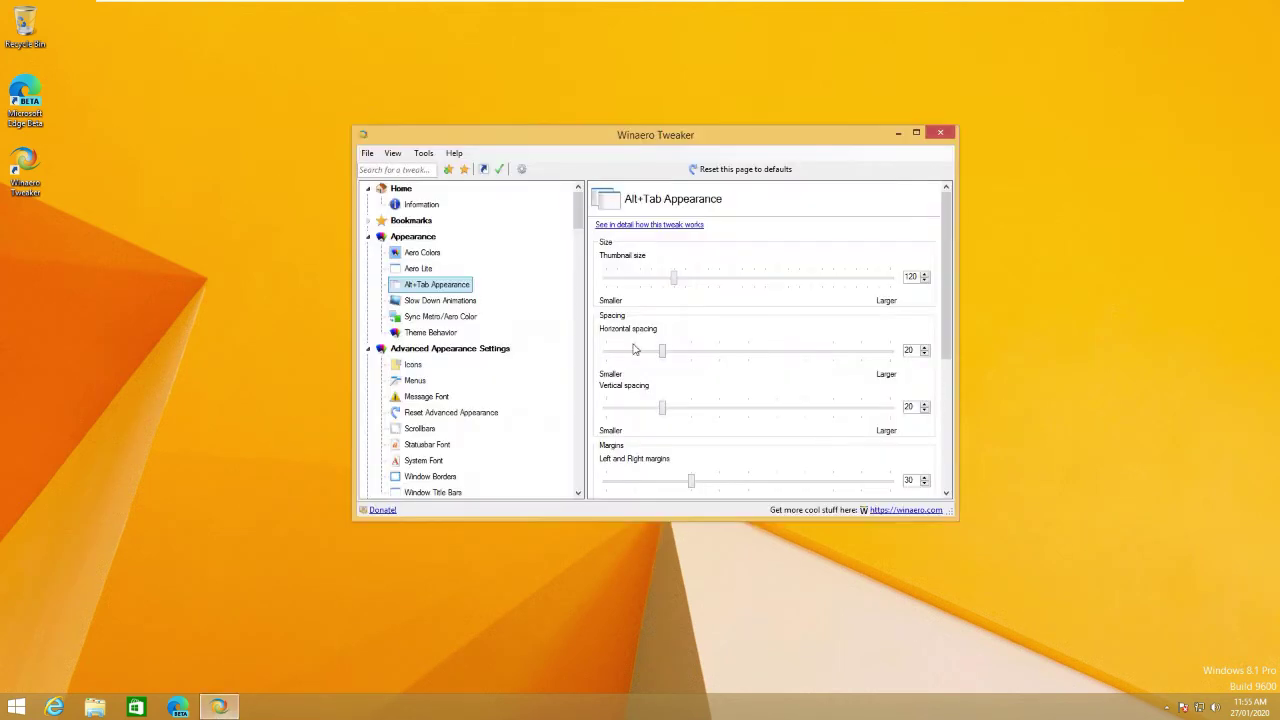
- Enable the classic Alt+Tab dialog and test it with Alt+Tab
scroll(692, 413, "down", 4)
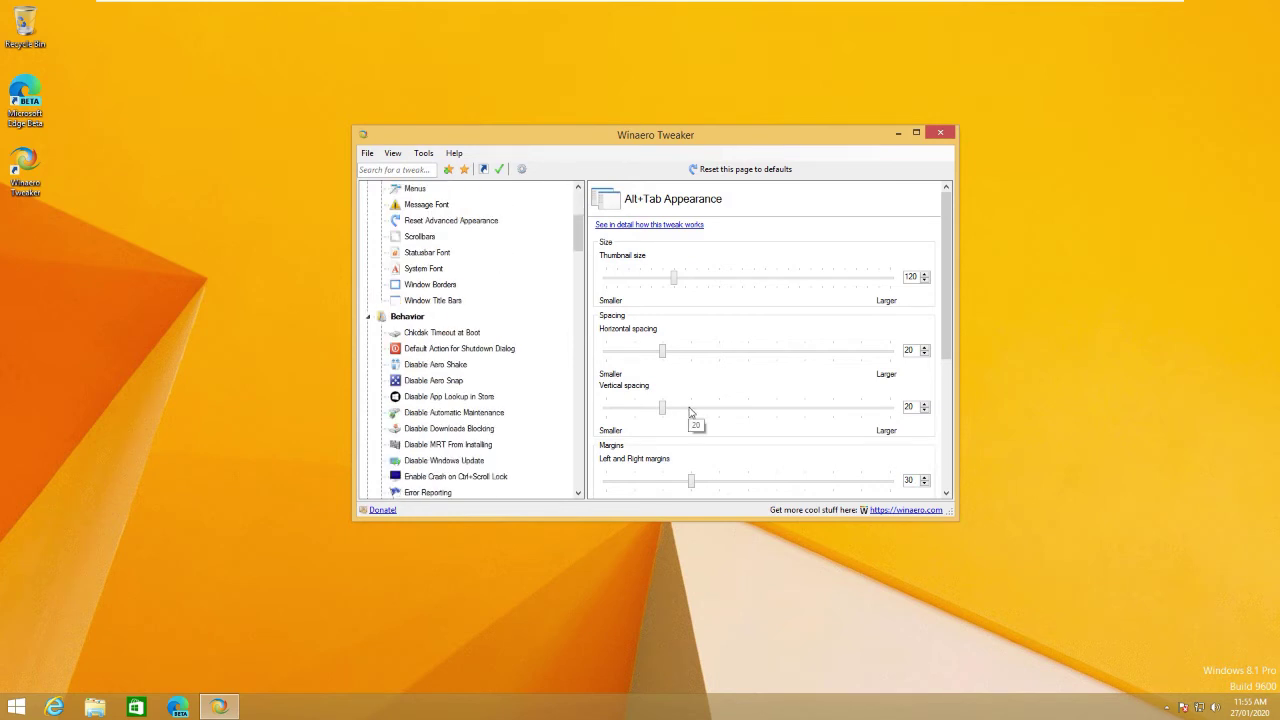
left_click_drag(946, 278, 951, 410)
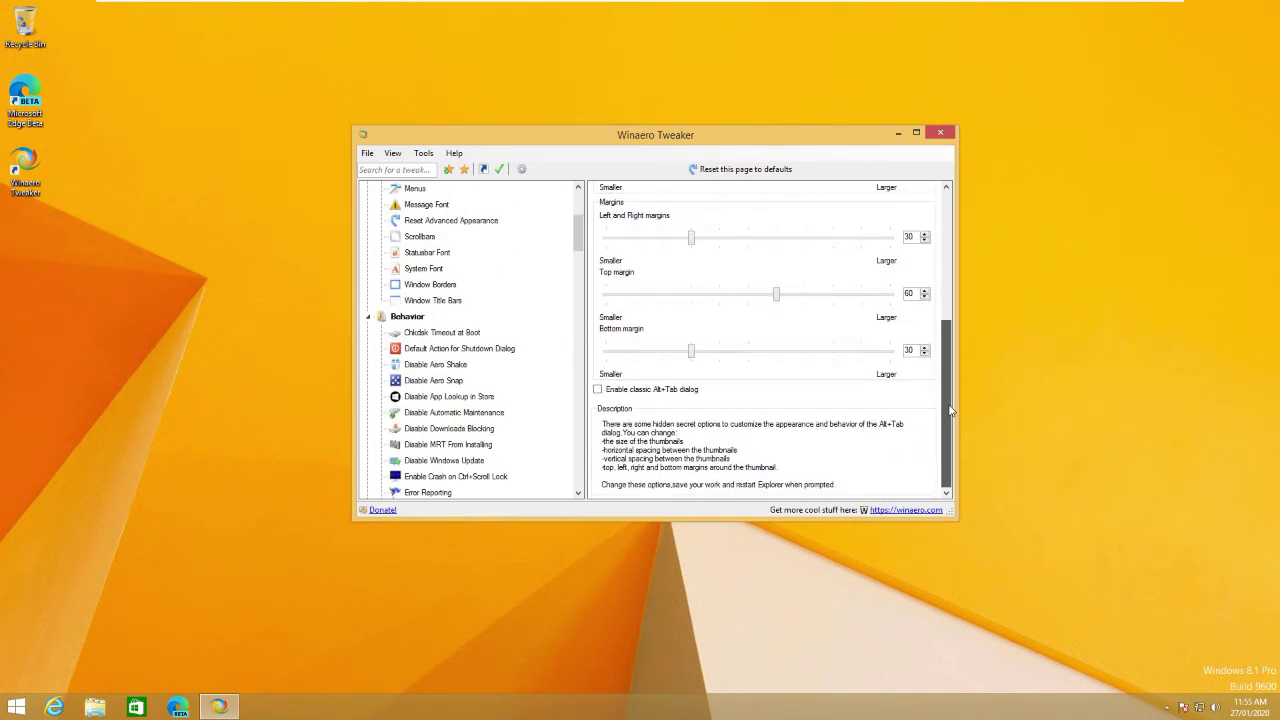
left_click(645, 391)
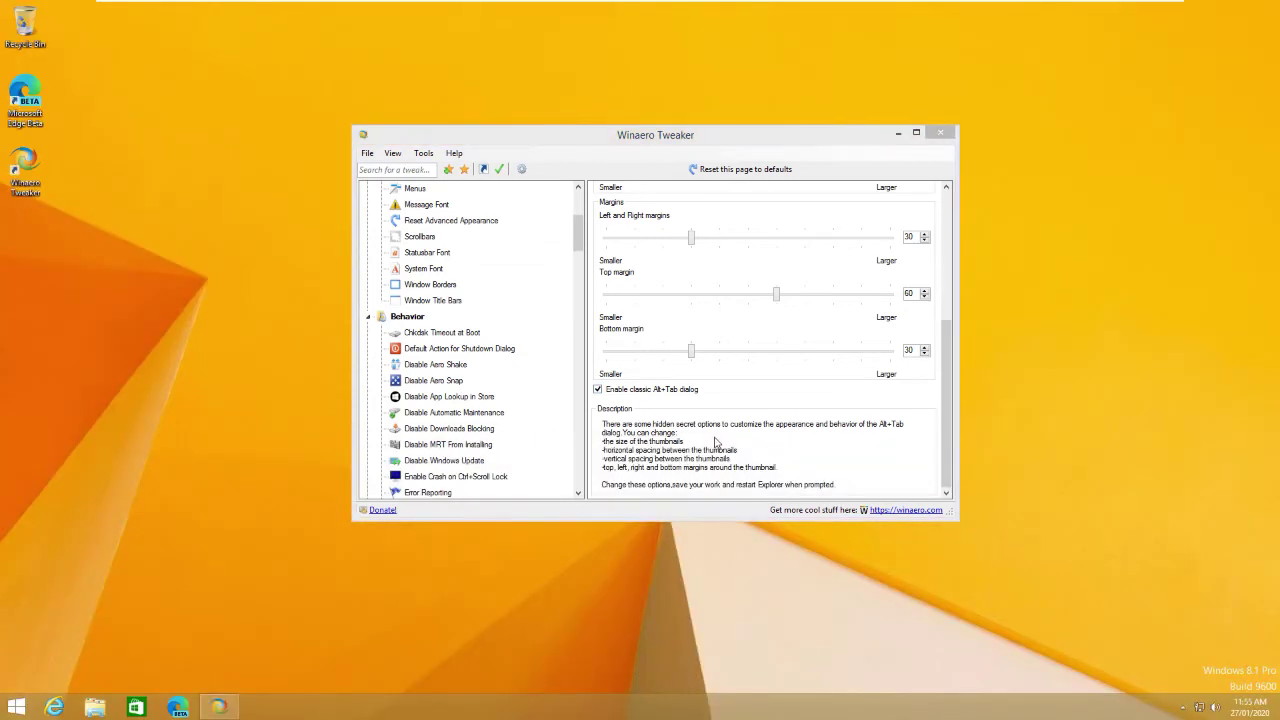
key("alt+Tab")
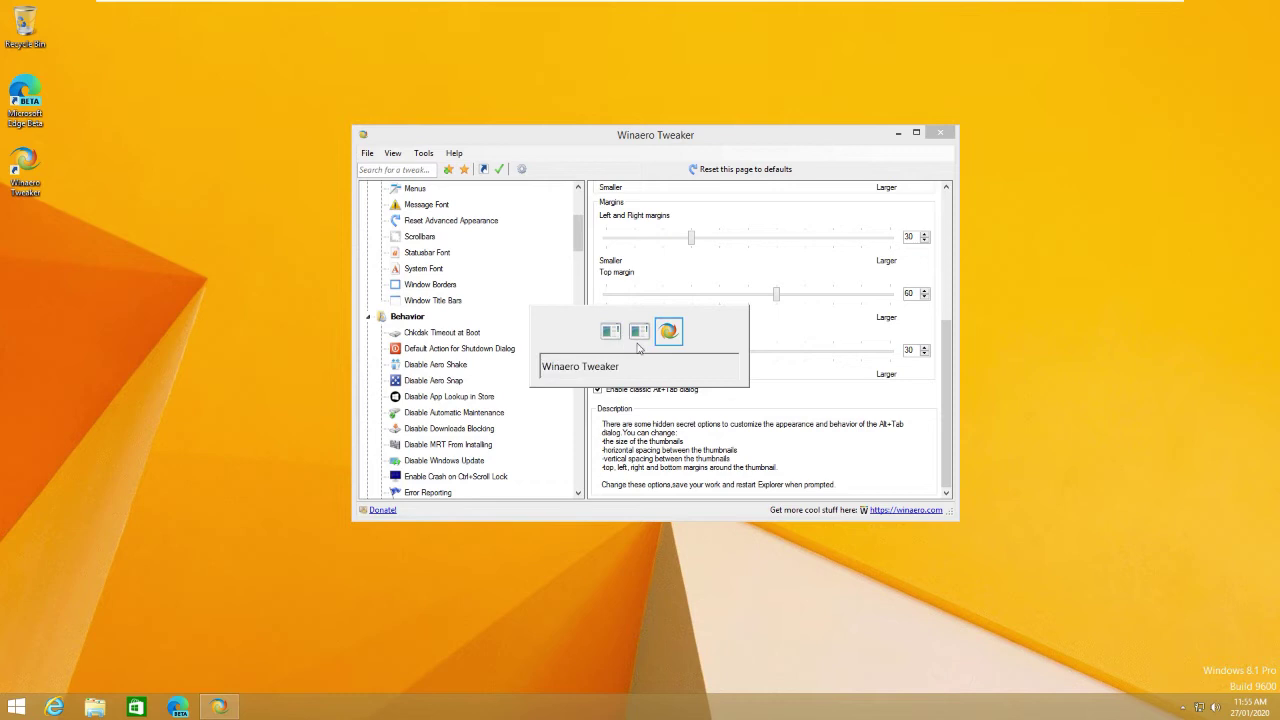
key("alt+Tab")
key("alt+Tab")
key("alt+Tab")
key("alt+Tab")
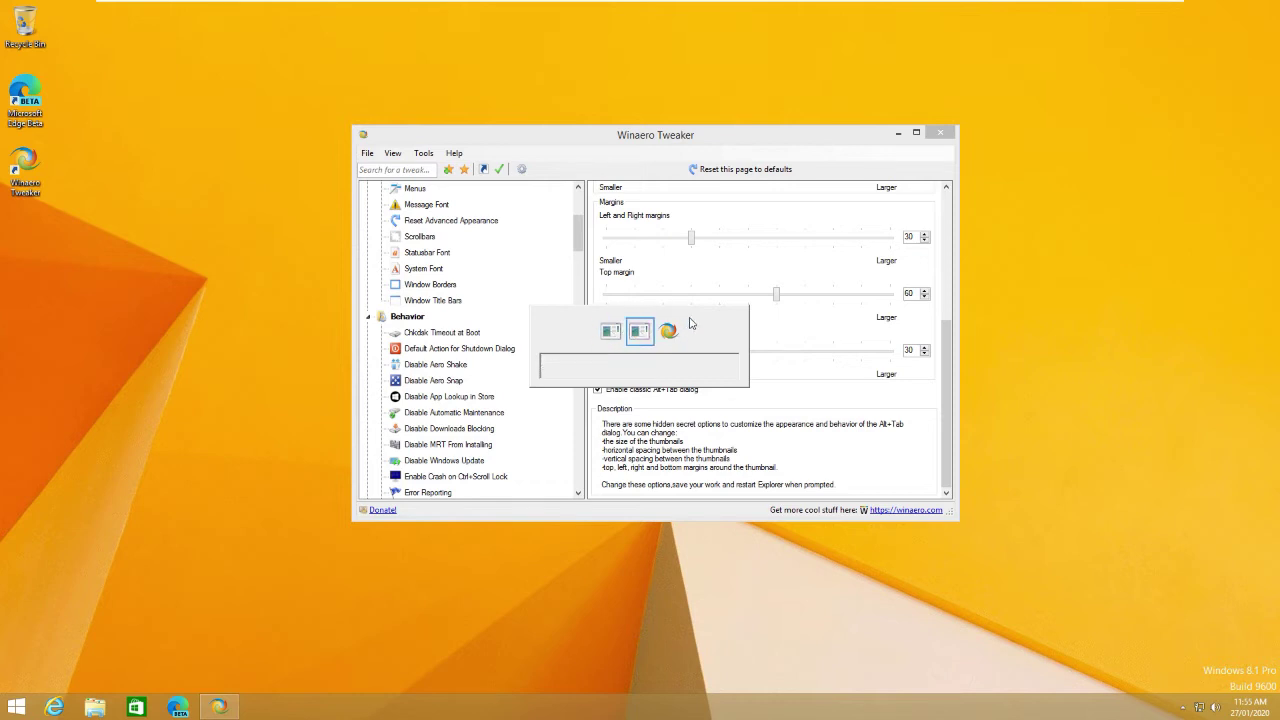
key("alt+Tab")
key("alt+Tab")
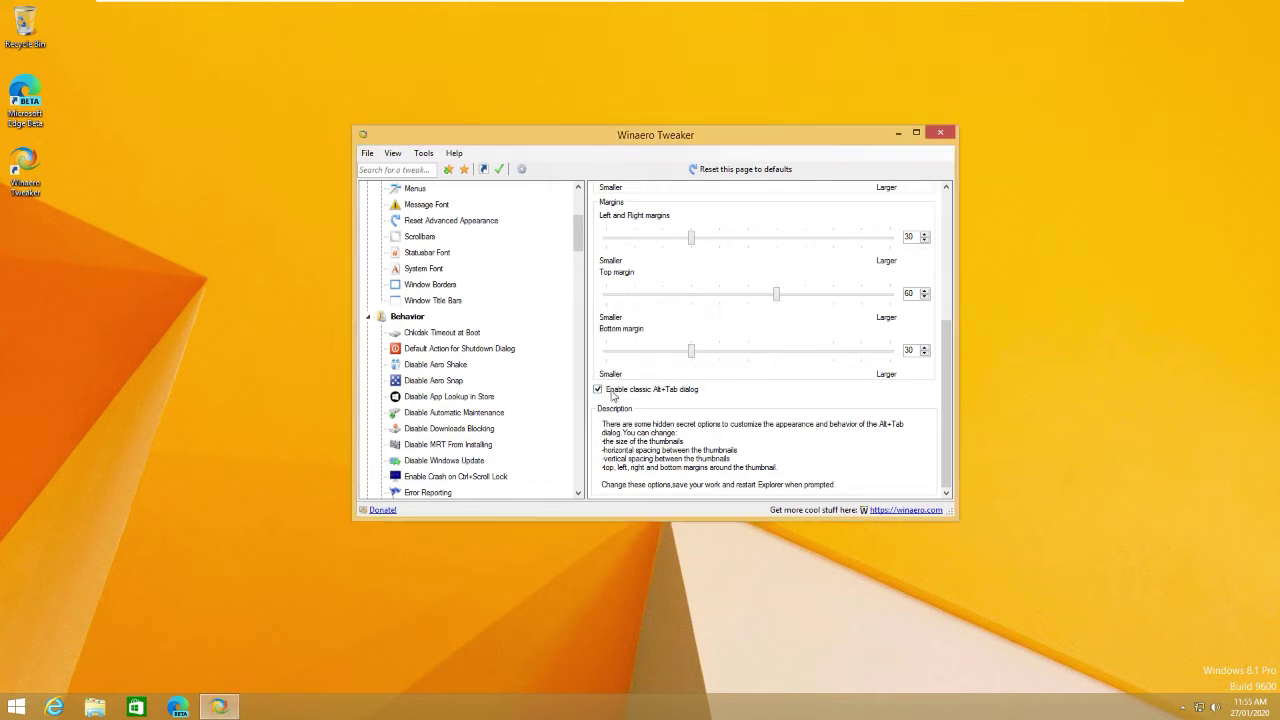
- Turn the classic Alt+Tab dialog off, restart Explorer, and confirm the modern switcher returns
left_click(598, 389)
left_click(394, 485)
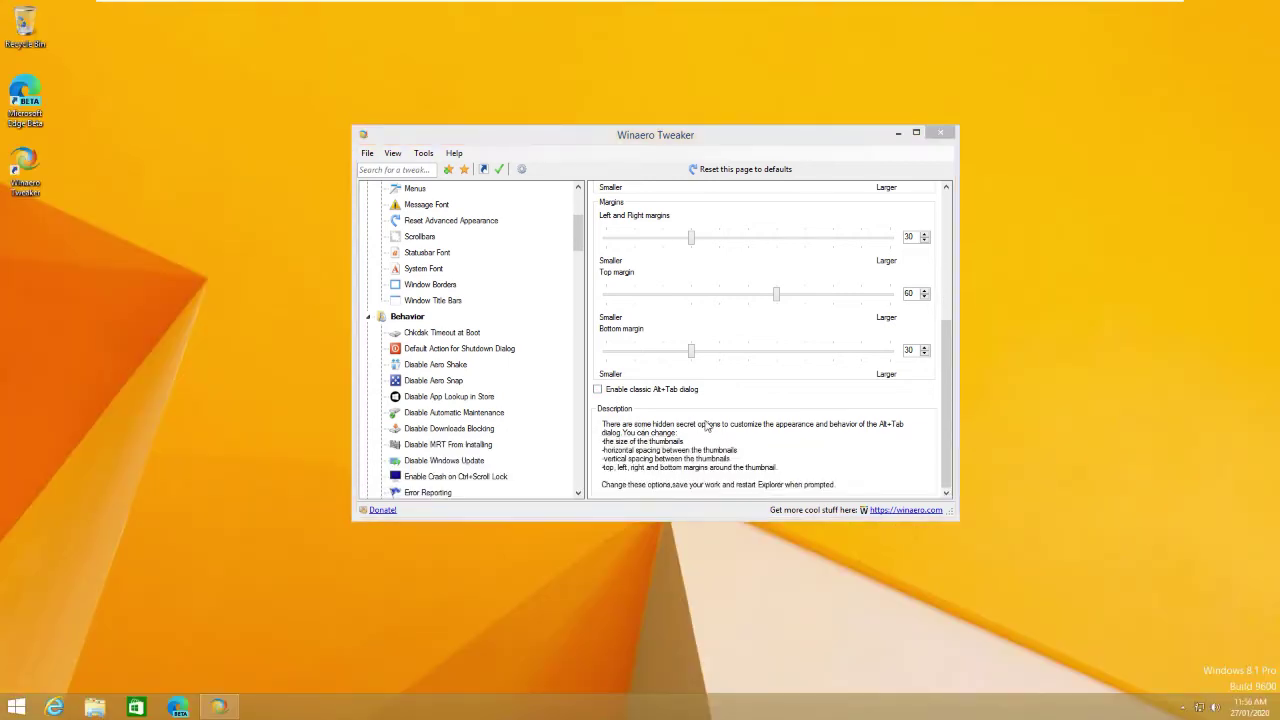
key("alt+Tab")
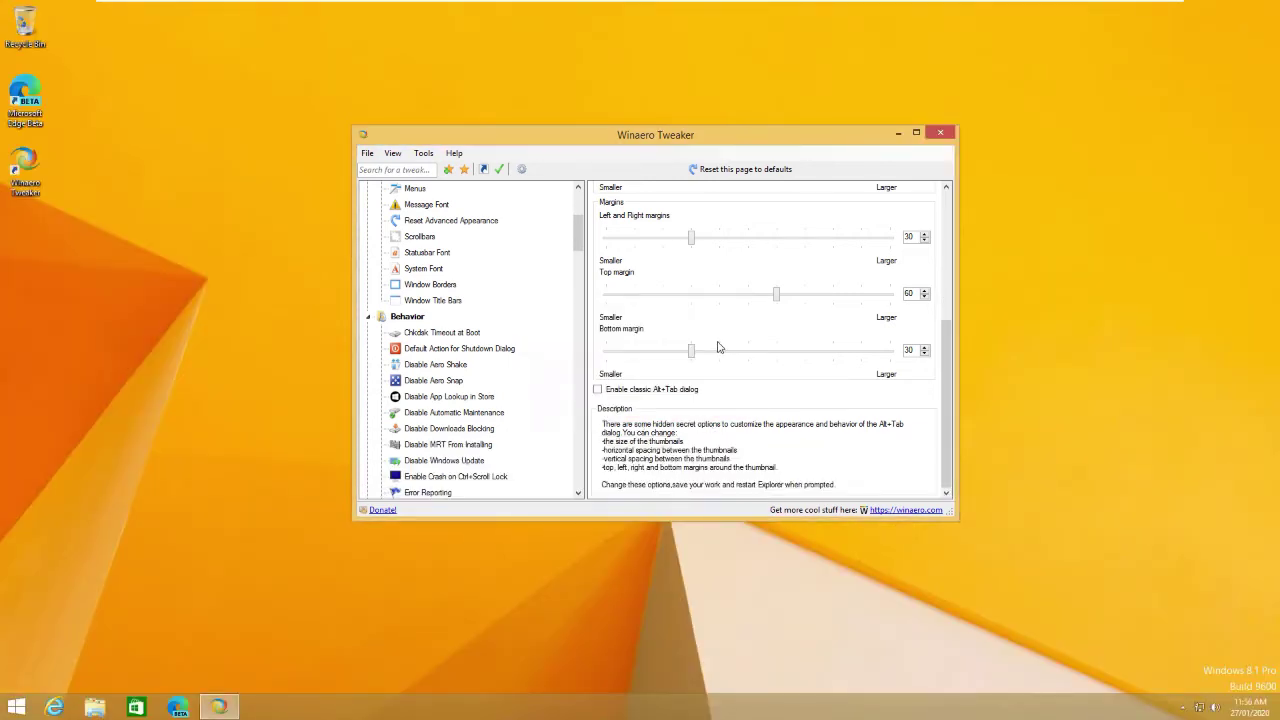
scroll(943, 378, "up", 5)
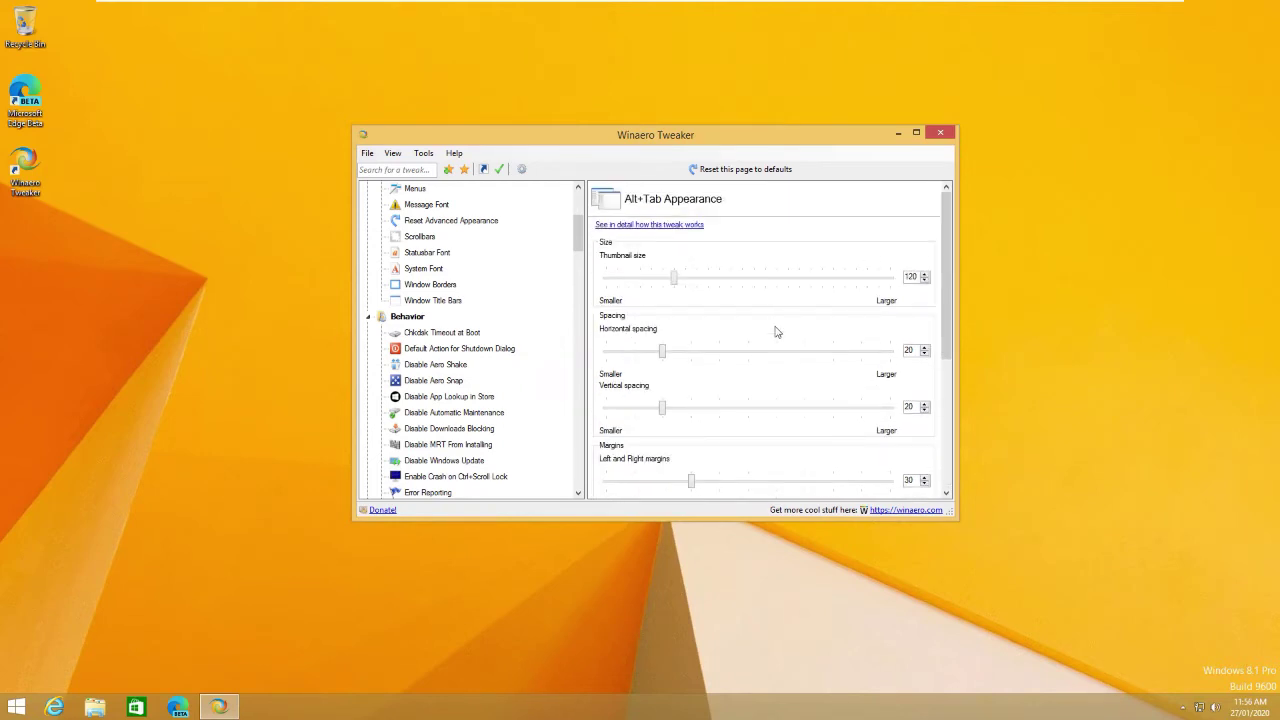
- Enlarge the Alt+Tab thumbnail size to 408, restart Explorer, and preview the switcher
scroll(946, 295, "down", 3)
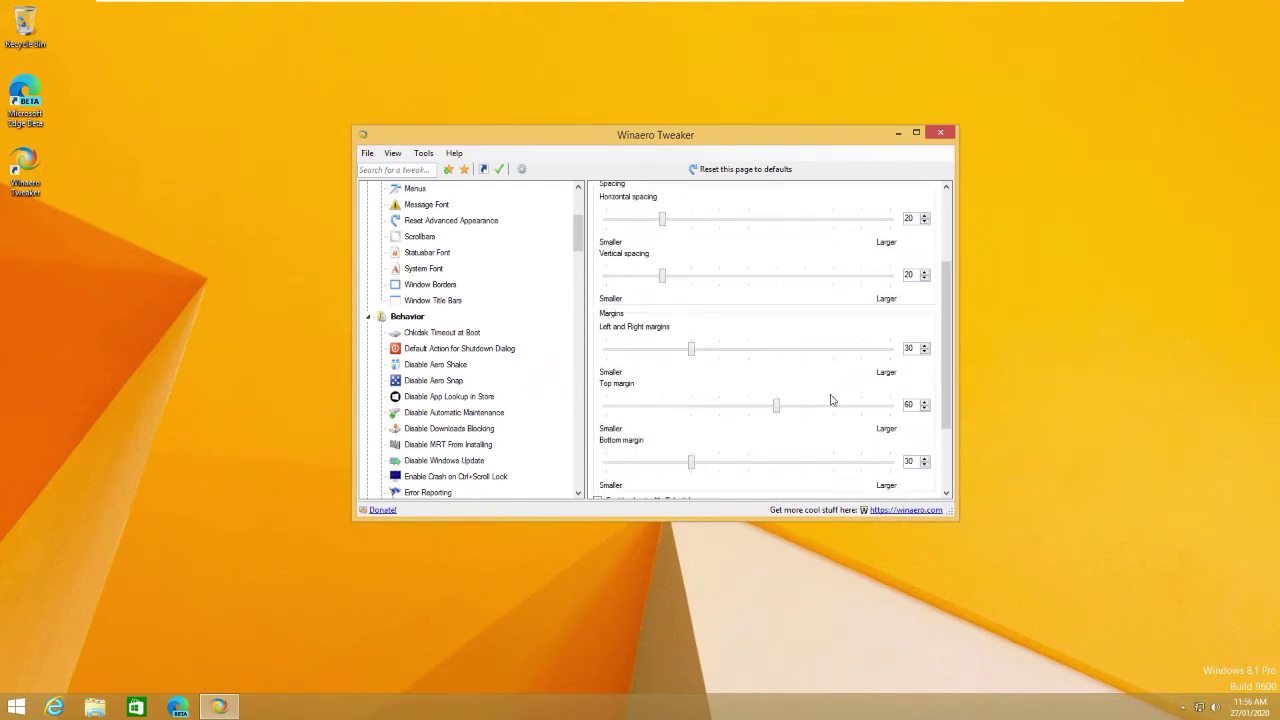
left_click_drag(948, 326, 943, 256)
left_click_drag(675, 282, 837, 280)
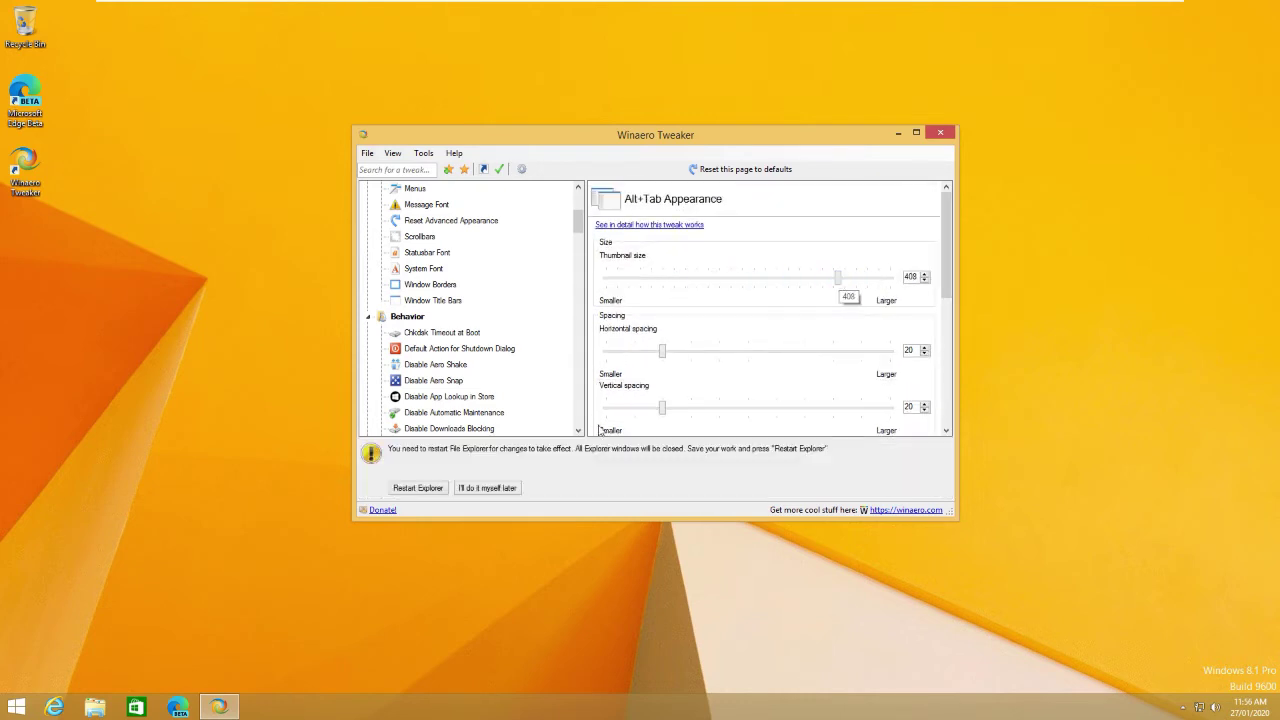
left_click(425, 489)
key("alt+Tab")
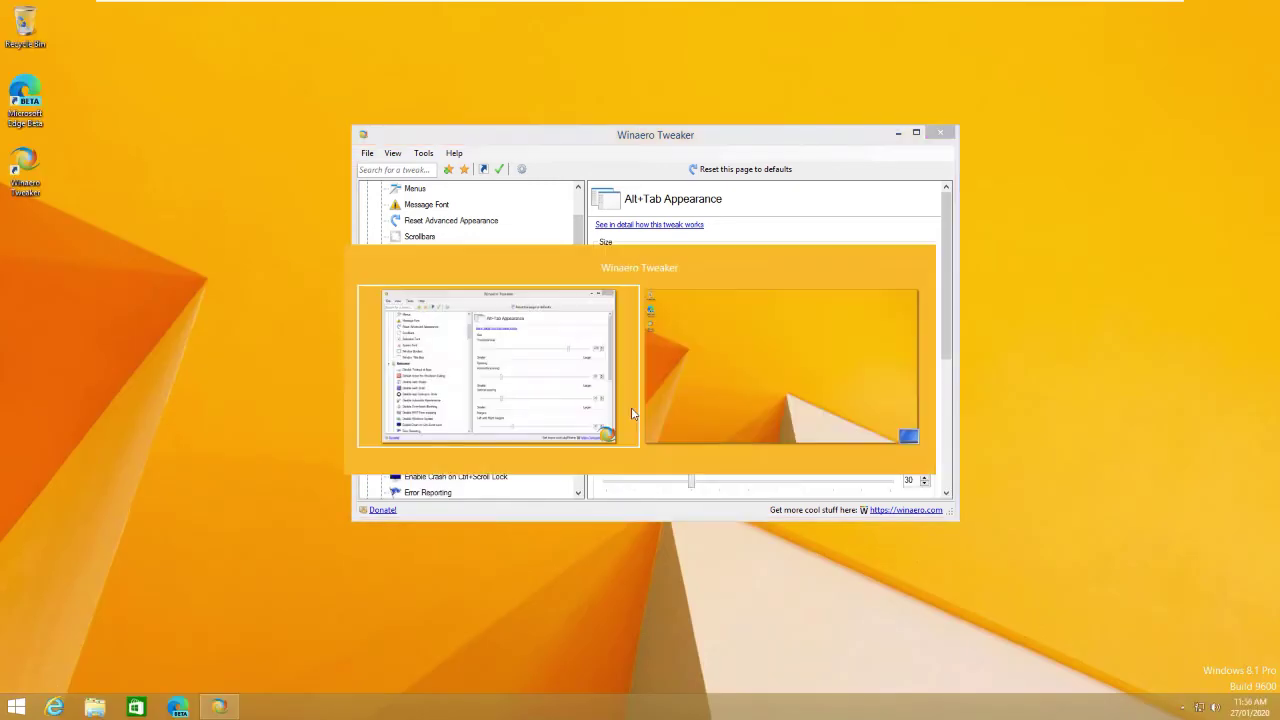
- Shrink the Alt+Tab thumbnails to 103, restart Explorer, and check the switcher
left_click(491, 343)
left_click_drag(839, 283, 665, 281)
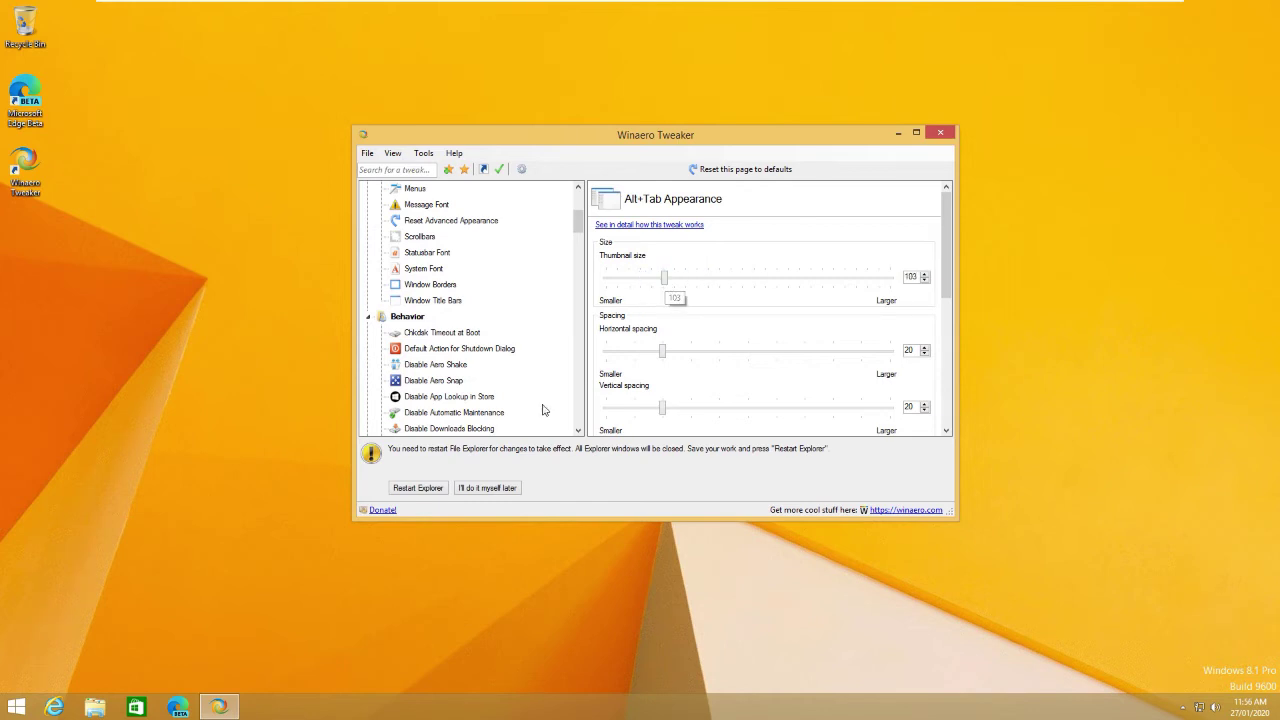
left_click(433, 490)
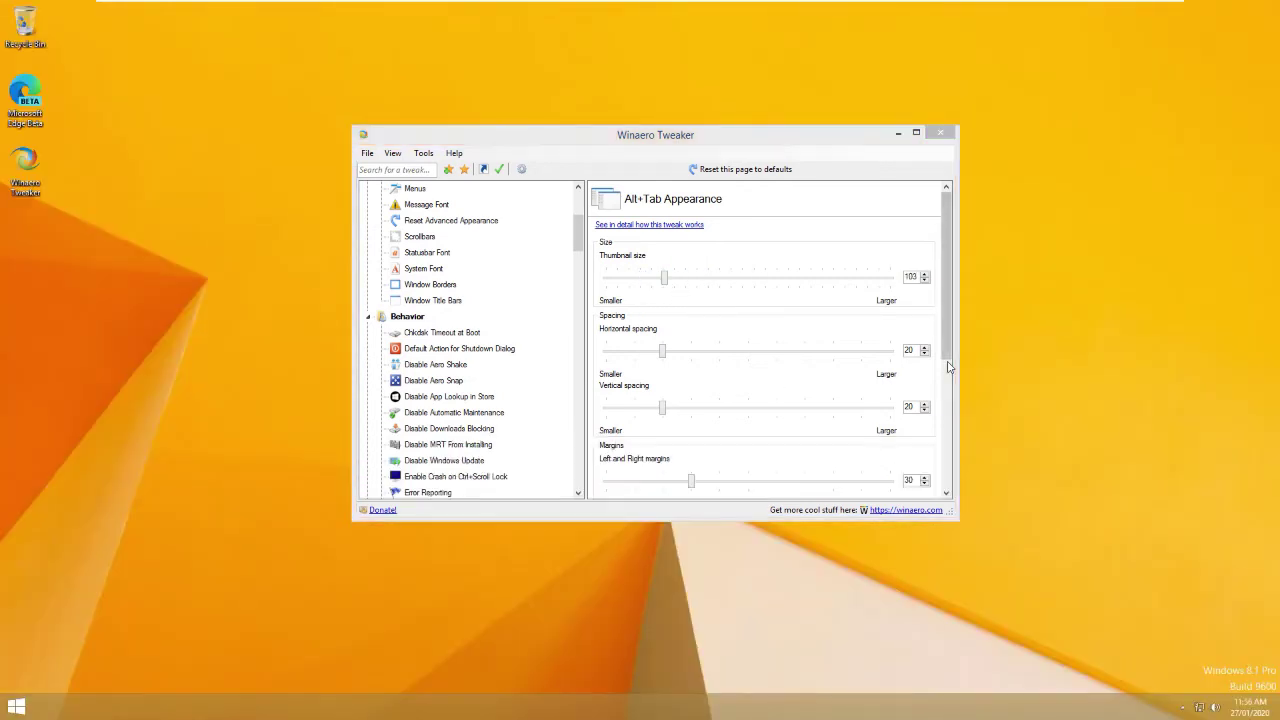
key("alt+Tab")
key("alt+Tab")
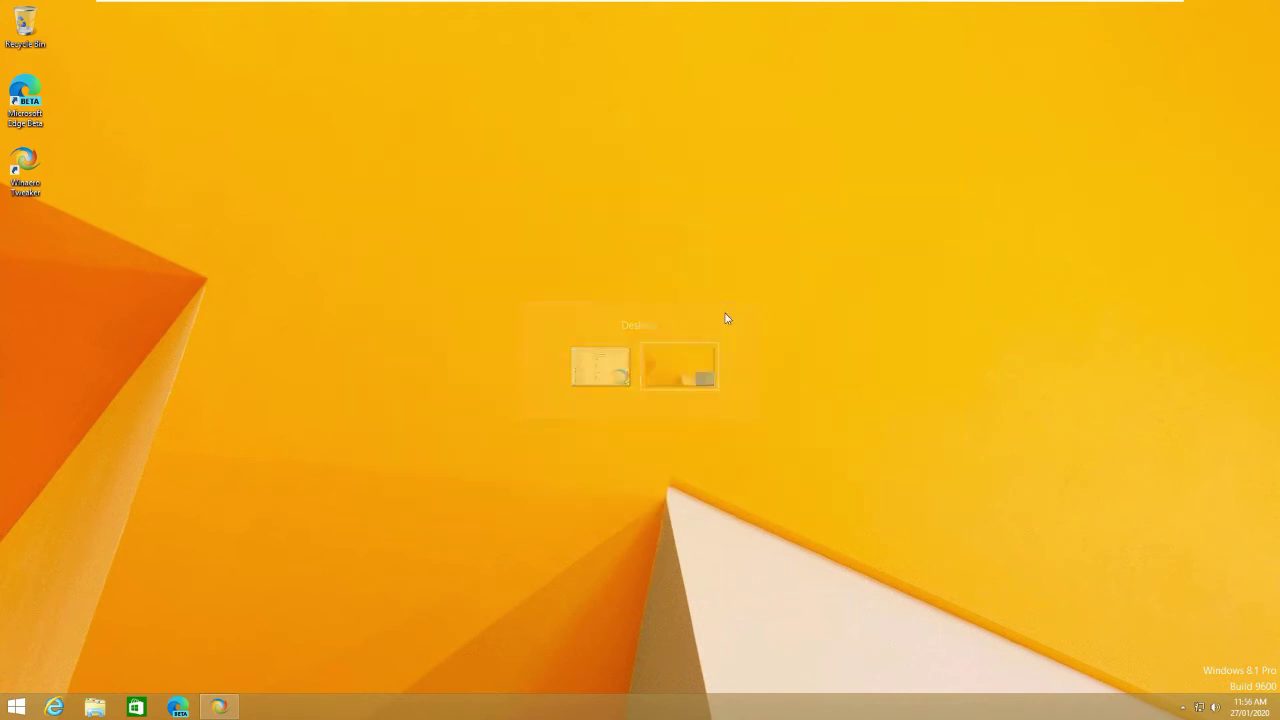
key("alt+Tab")
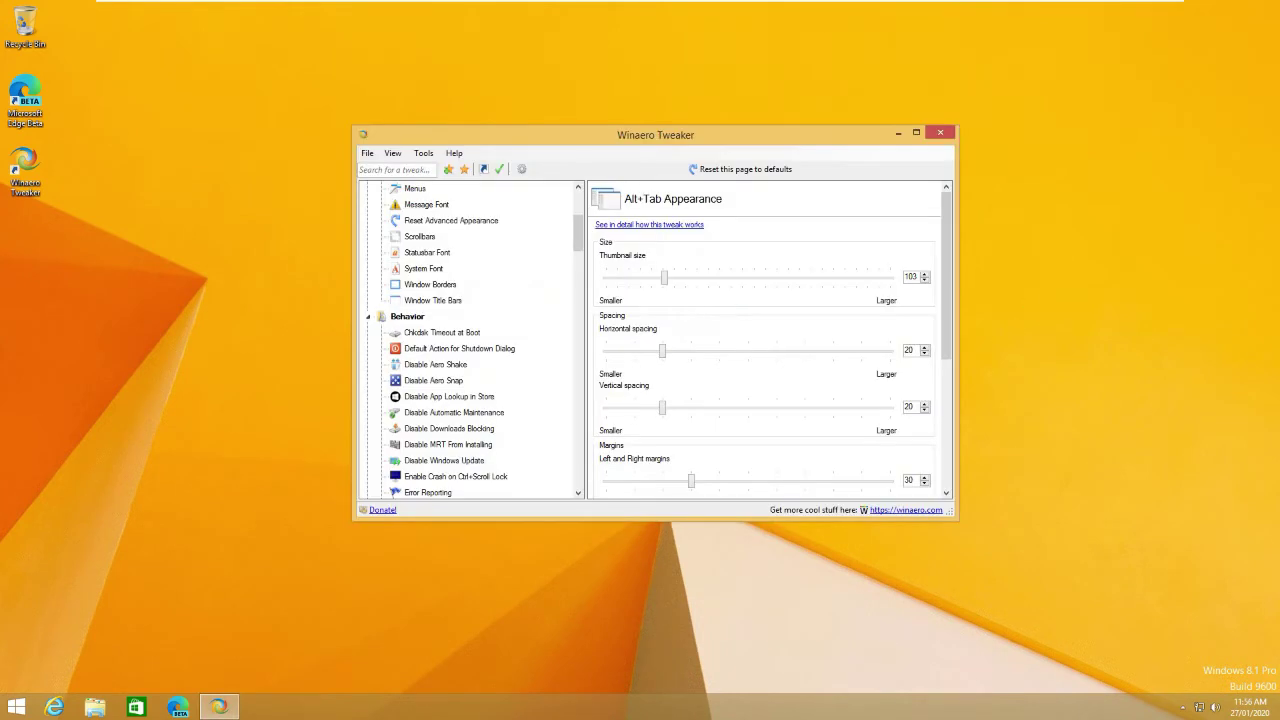
- Compare the smaller Alt+Tab thumbnails, then return to Winaero Tweaker
scroll(648, 355, "down", 2)
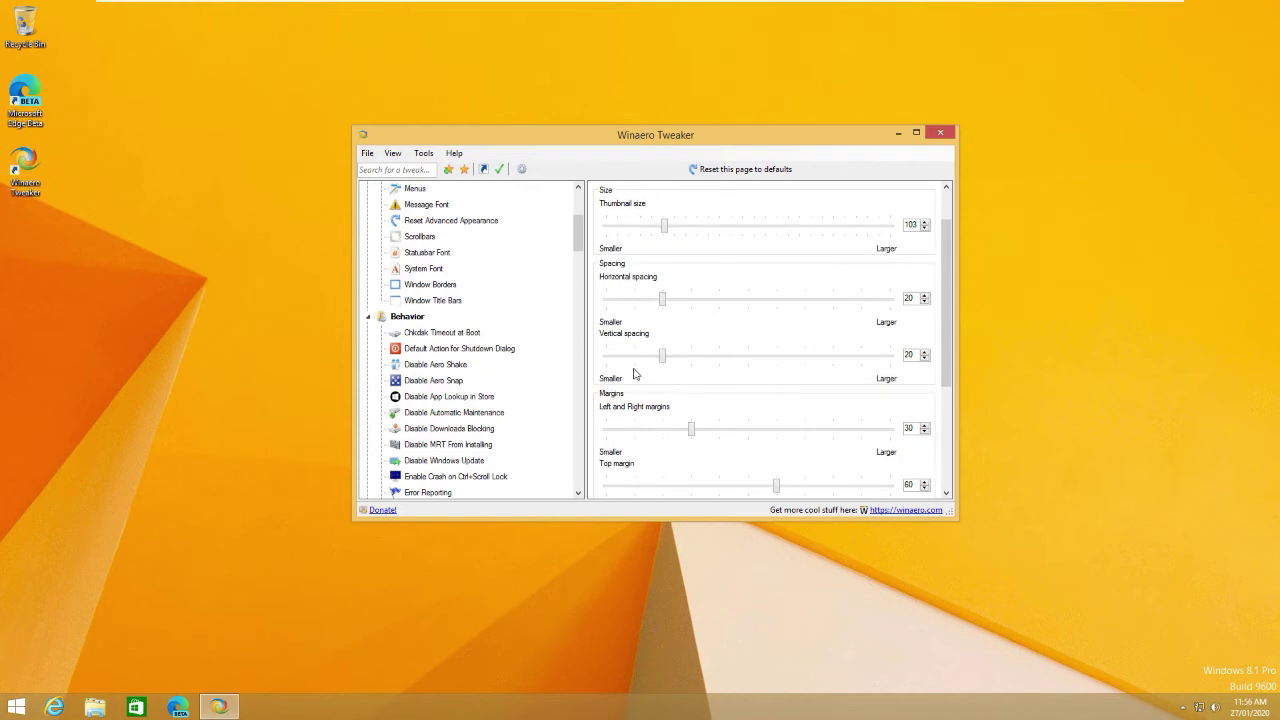
scroll(940, 355, "down", 5)
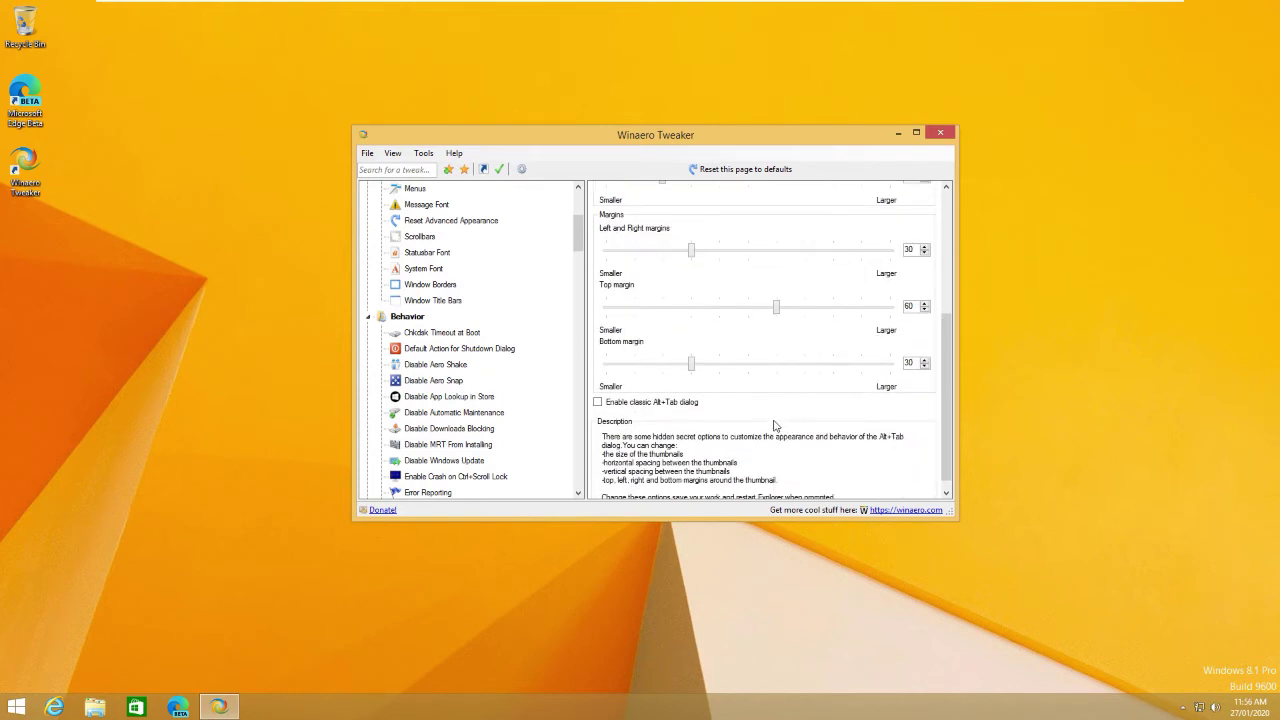
scroll(937, 429, "down", 1)
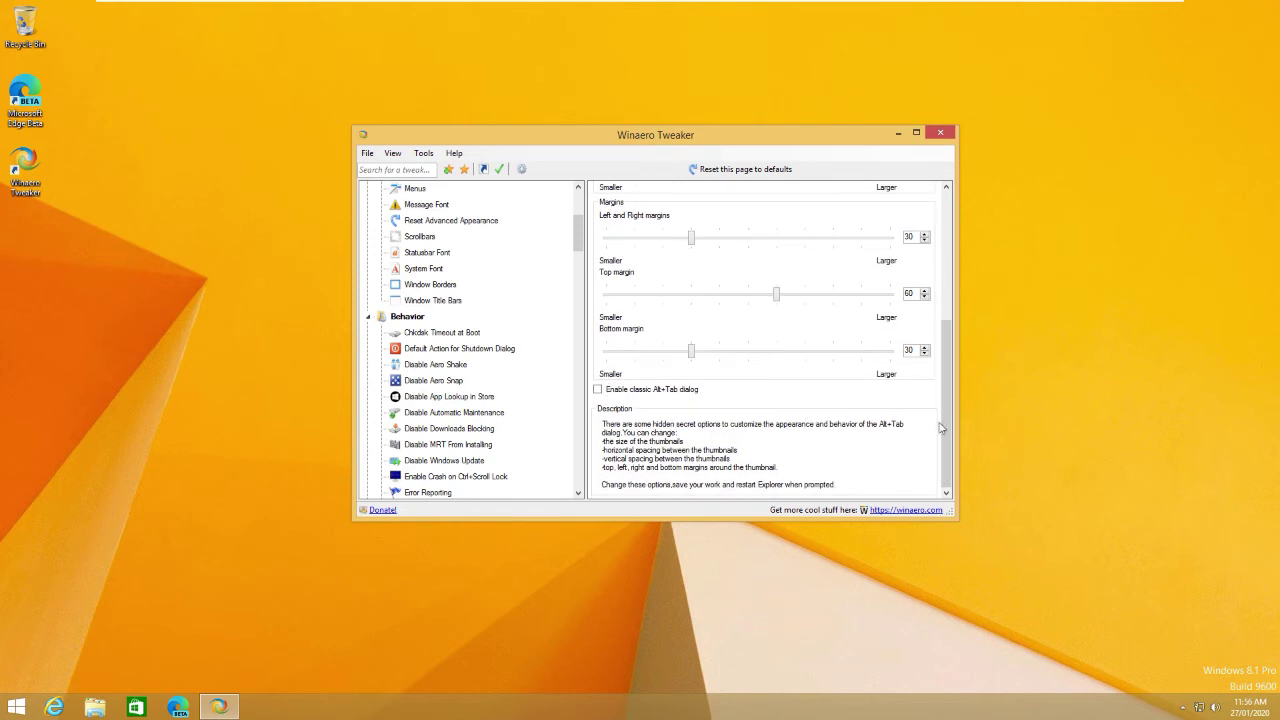
left_click_drag(940, 427, 927, 311)
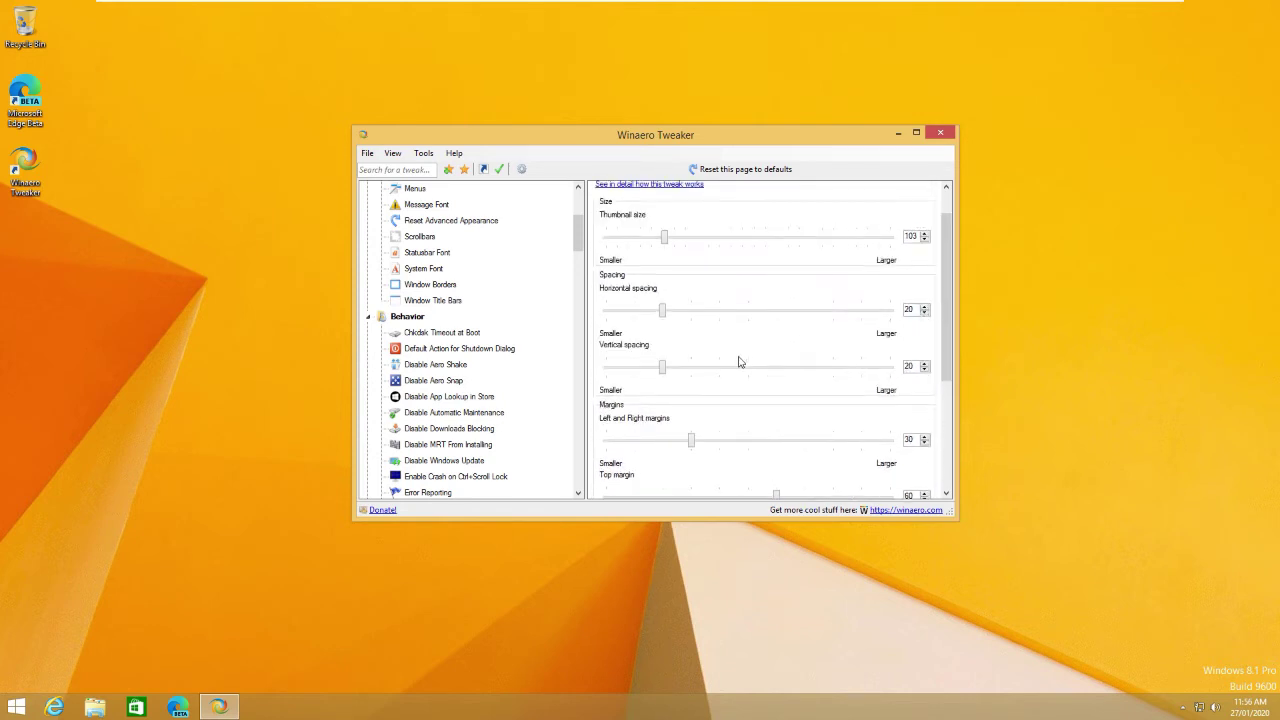
key("alt+Tab")
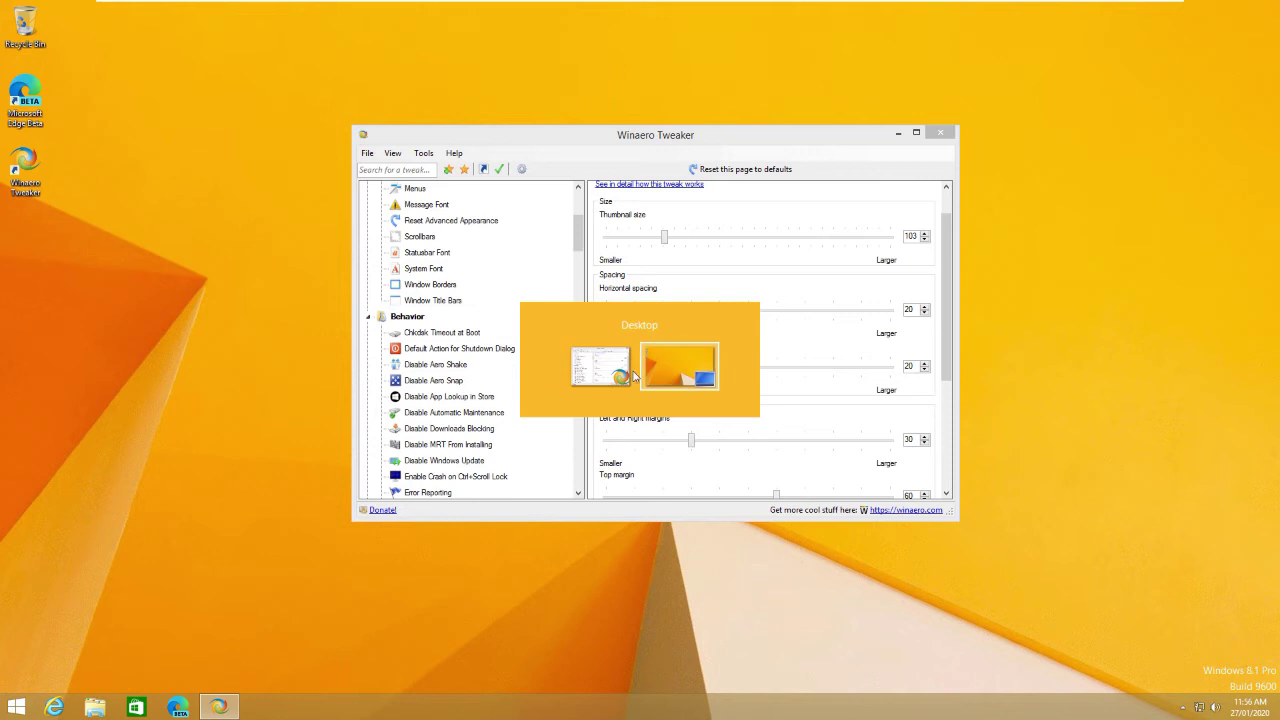
key("alt+Tab")
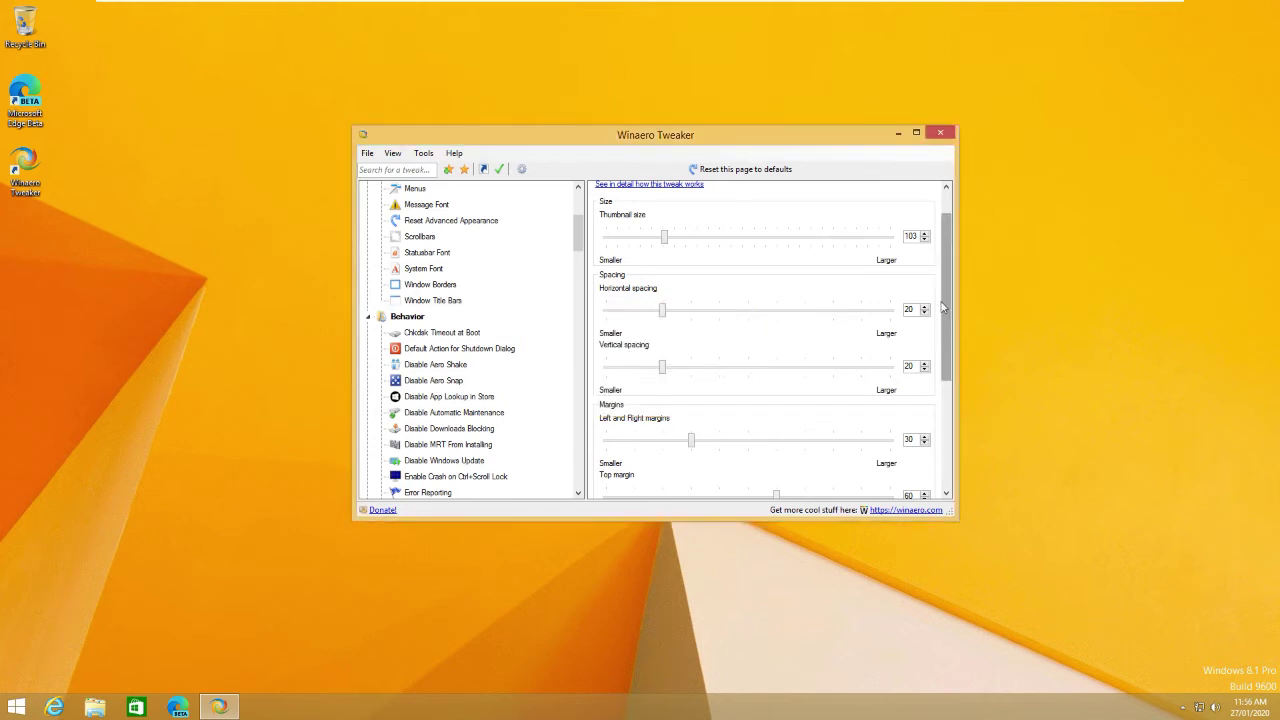
scroll(905, 268, "up", 1)
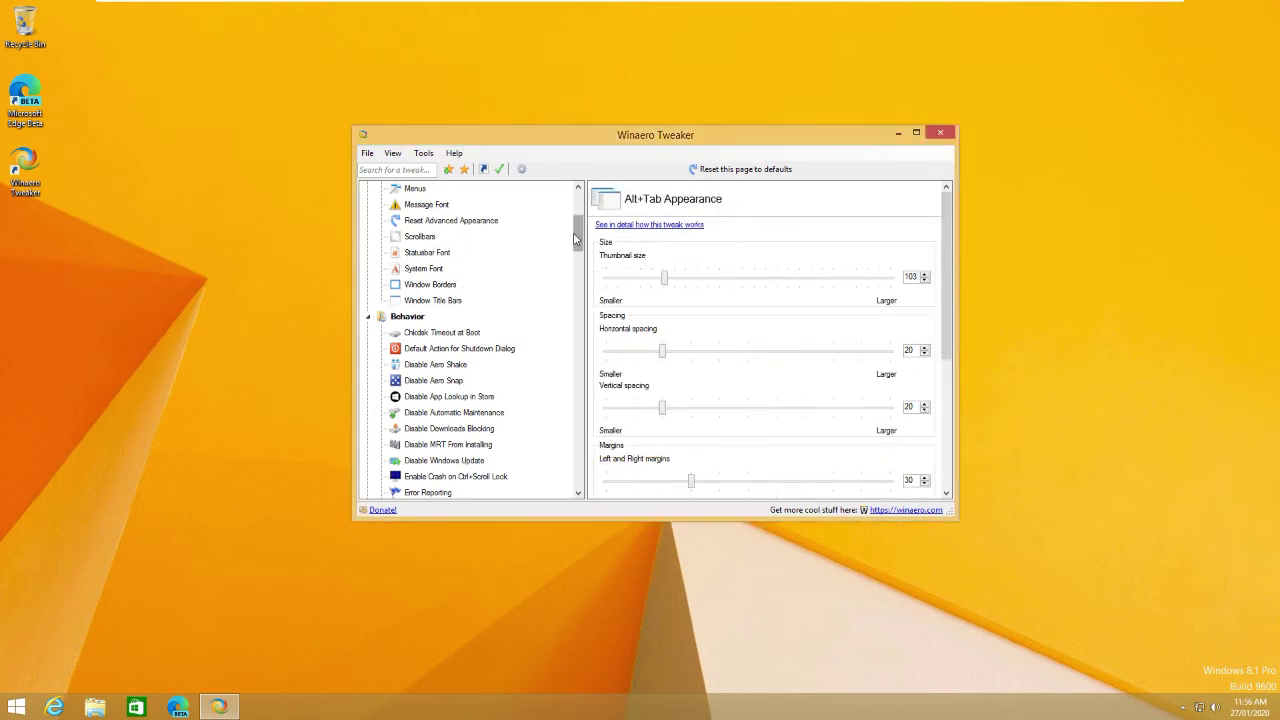
scroll(410, 270, "up", 4)
- Browse the Slow Down Animations, Sync Metro/Aero Color and Theme Behavior tweaks
left_click(420, 302)
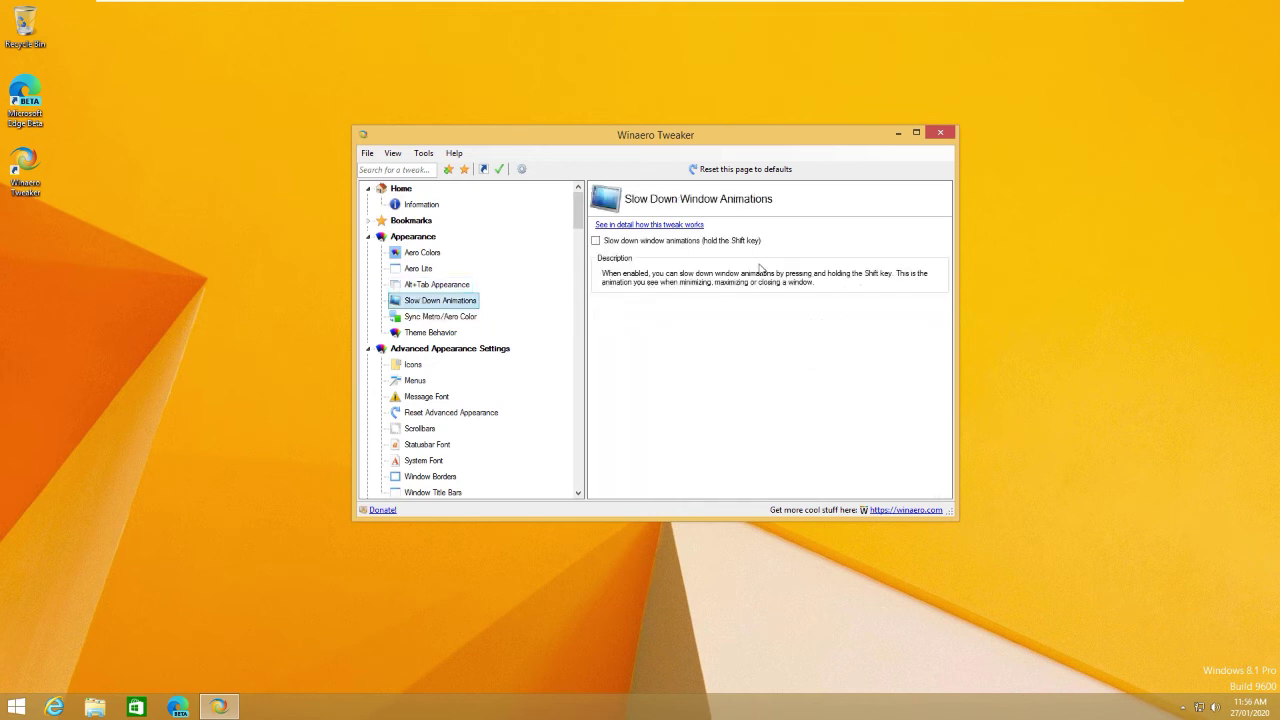
left_click(420, 316)
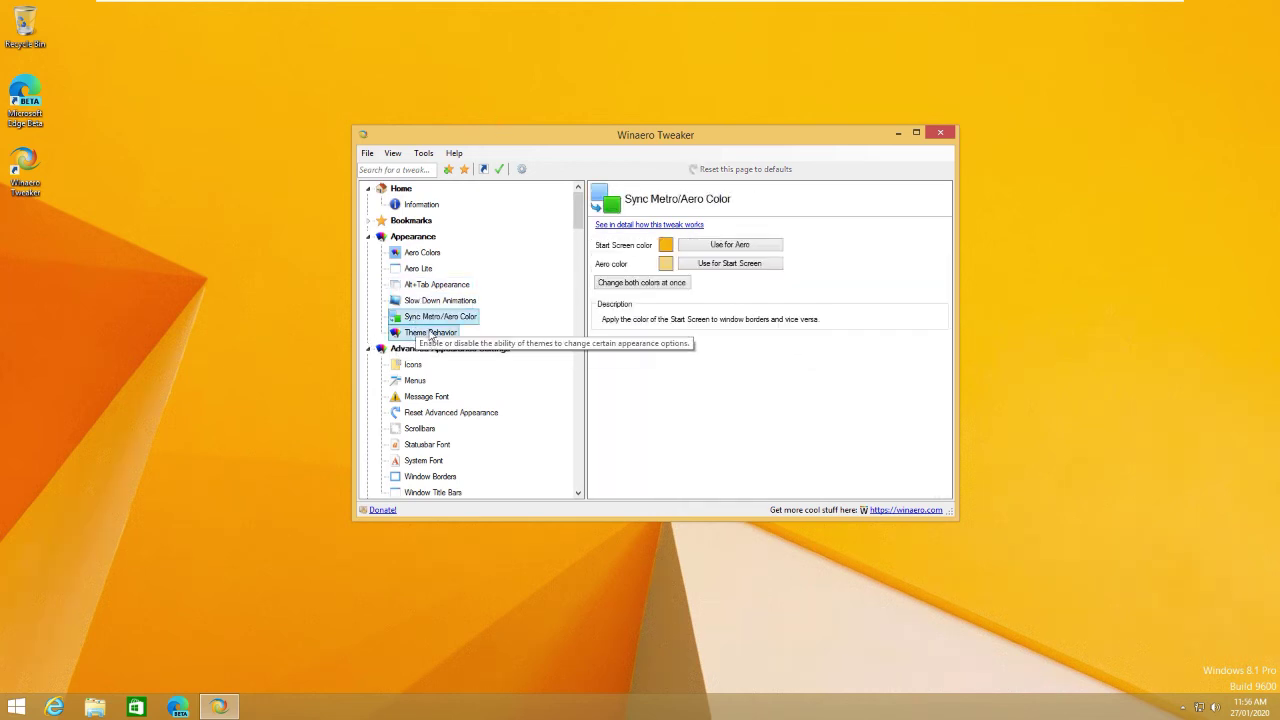
left_click(420, 332)
left_click(460, 316)
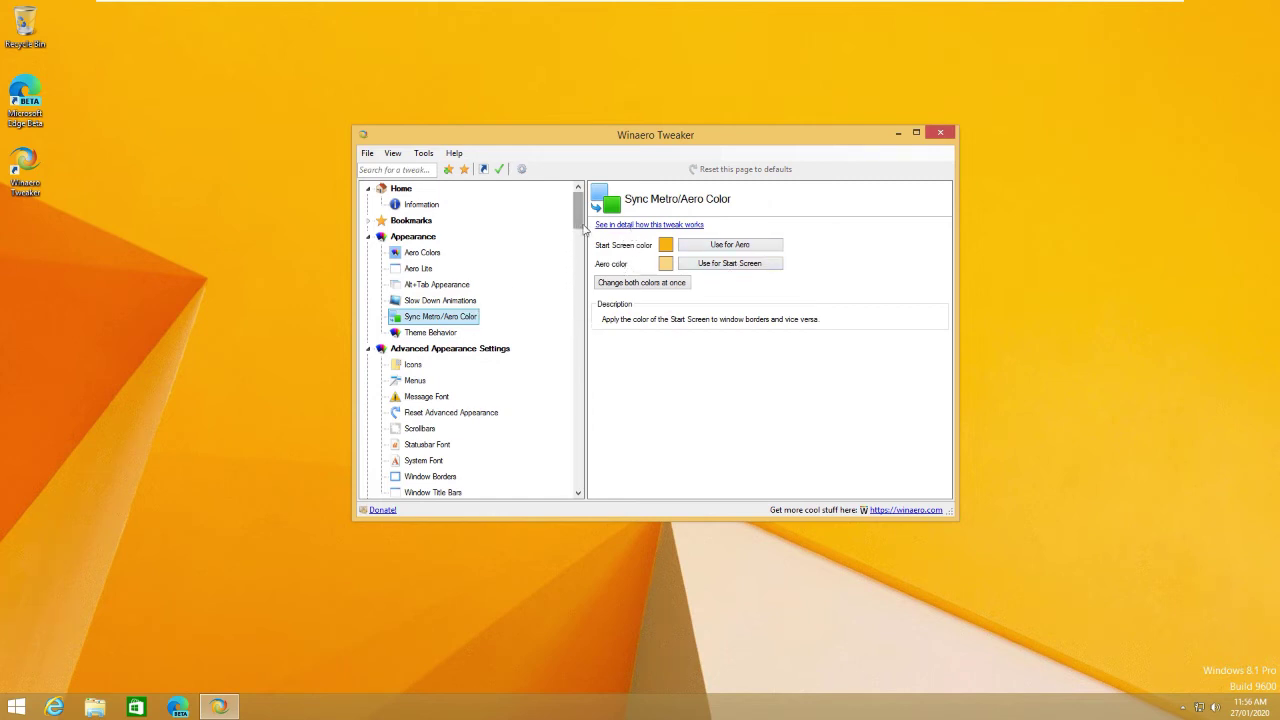
- Scroll to Advanced Appearance Settings and show the Icons page
scroll(577, 212, "down", 1)
left_click_drag(576, 207, 587, 220)
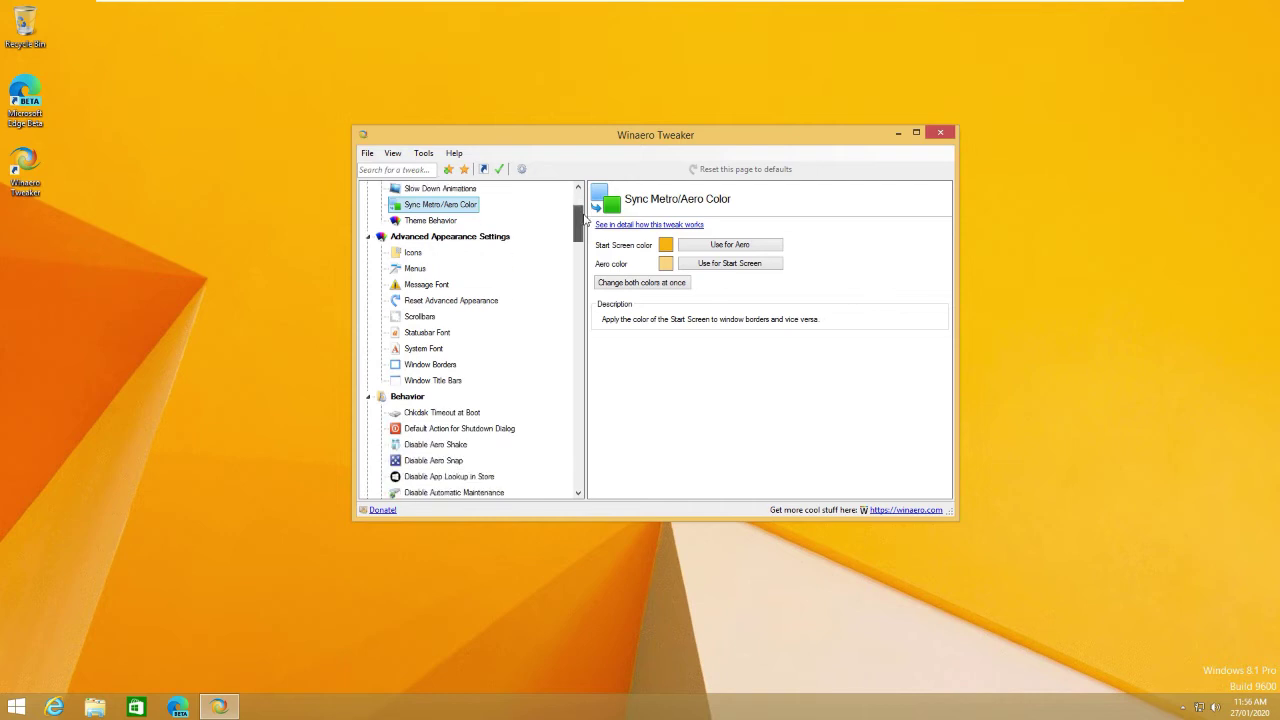
left_click(424, 256)
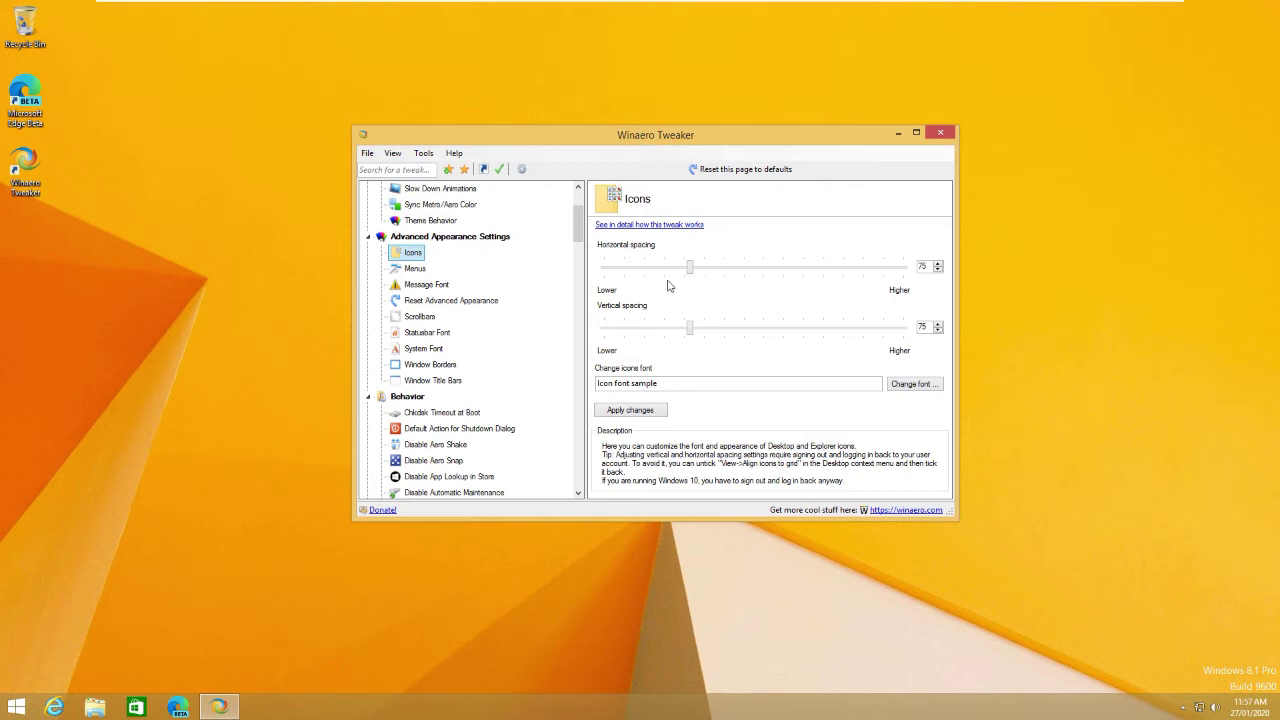
- Raise the menu height to 70 on the Menus page and apply it
left_click(412, 269)
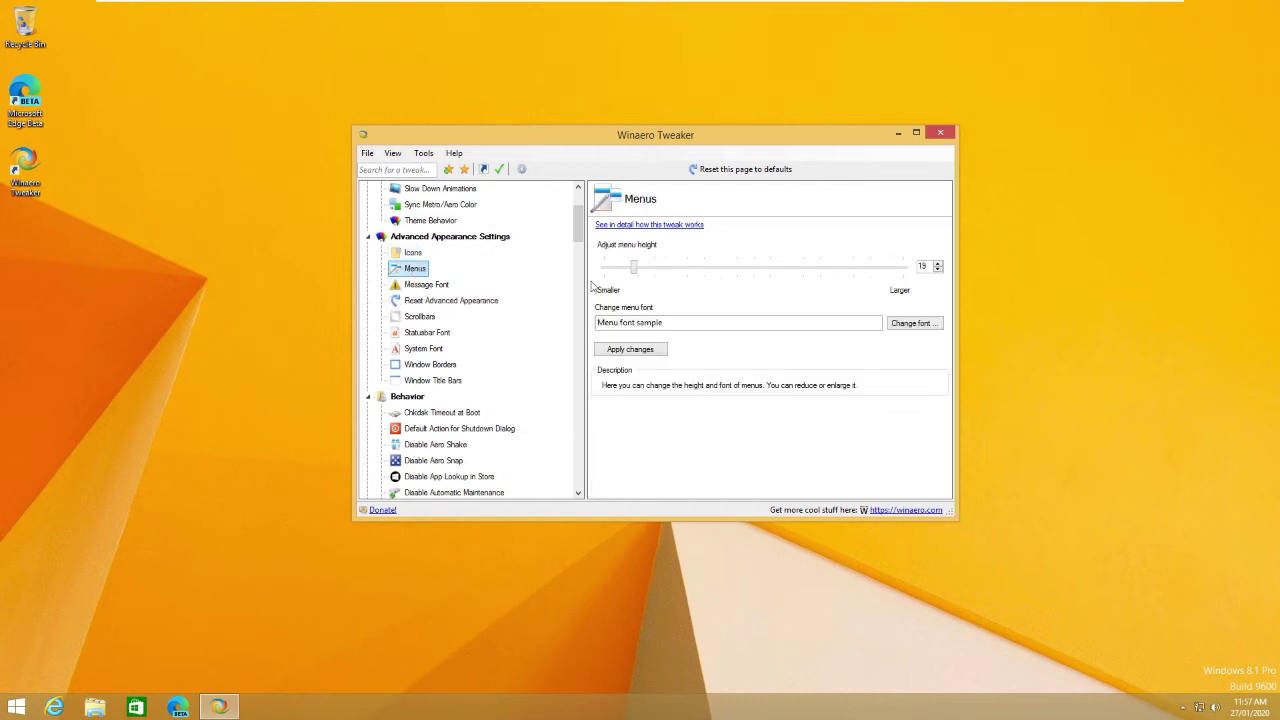
left_click_drag(634, 268, 804, 268)
key("Return")
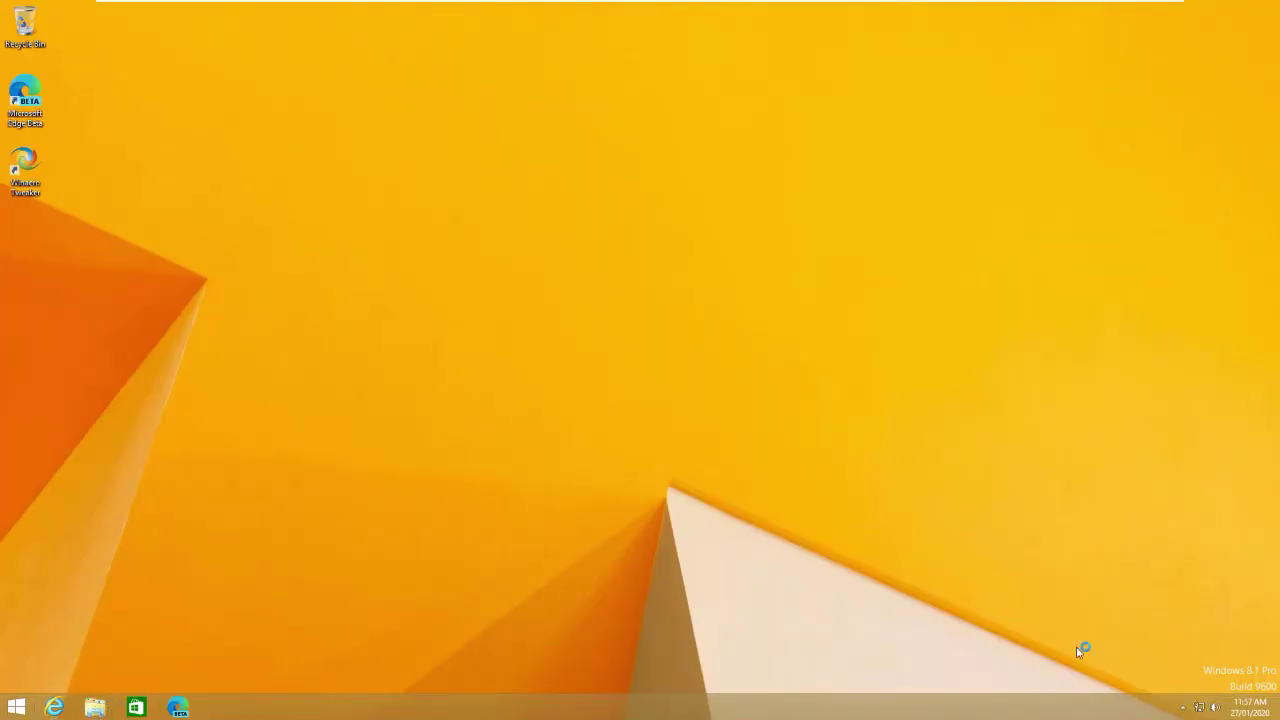
- Relaunch Winaero Tweaker as administrator, then bring up and resize a This PC window
double_click(25, 168)
left_click(698, 380)
left_click(107, 711)
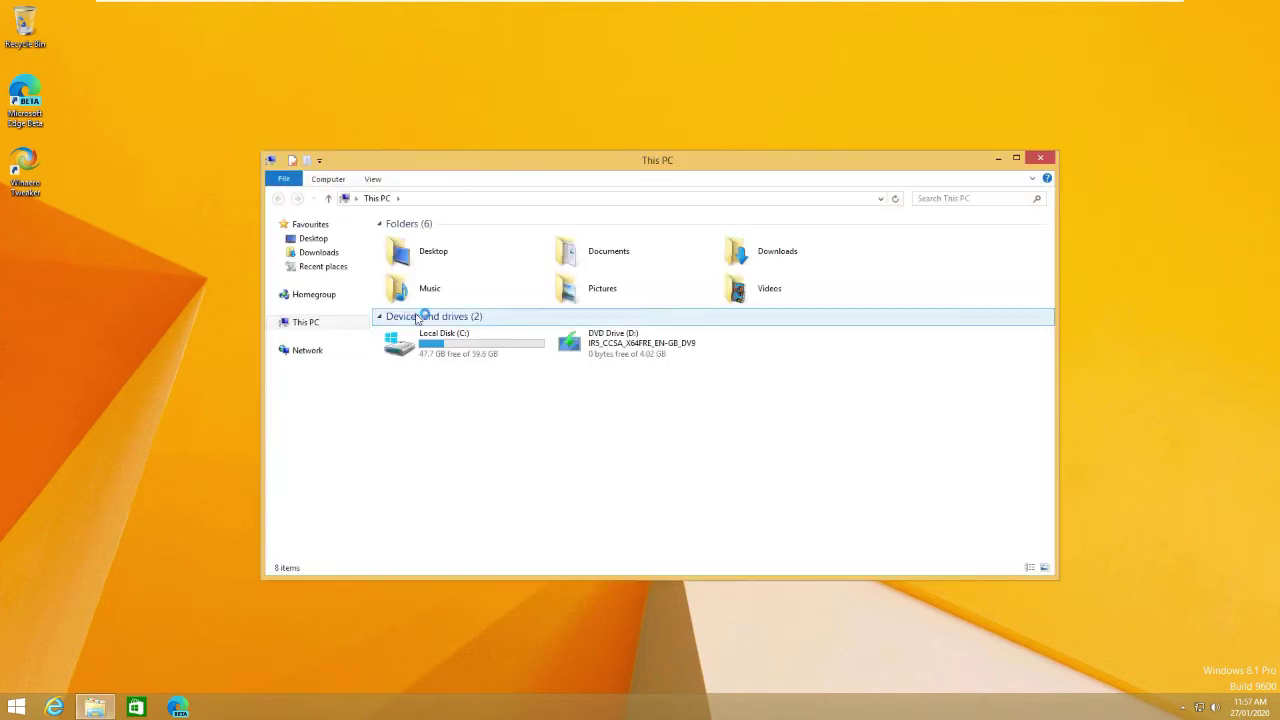
left_click_drag(441, 156, 447, 123)
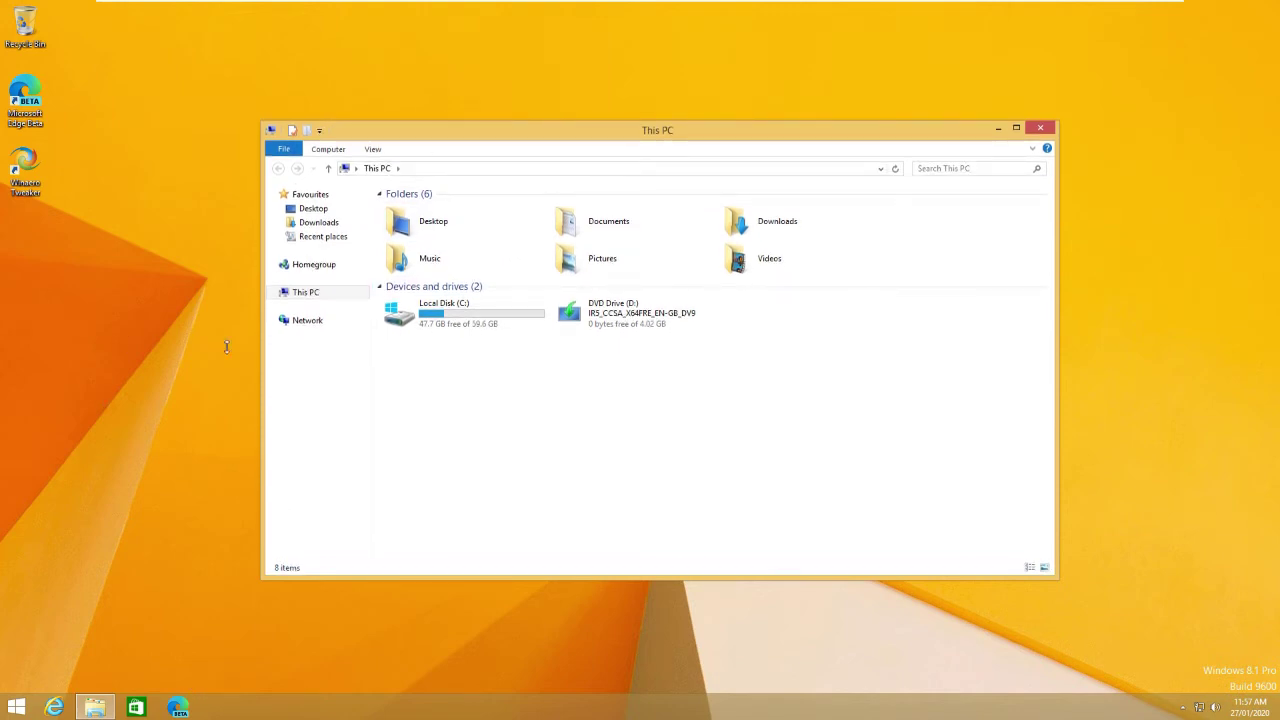
left_click(339, 587)
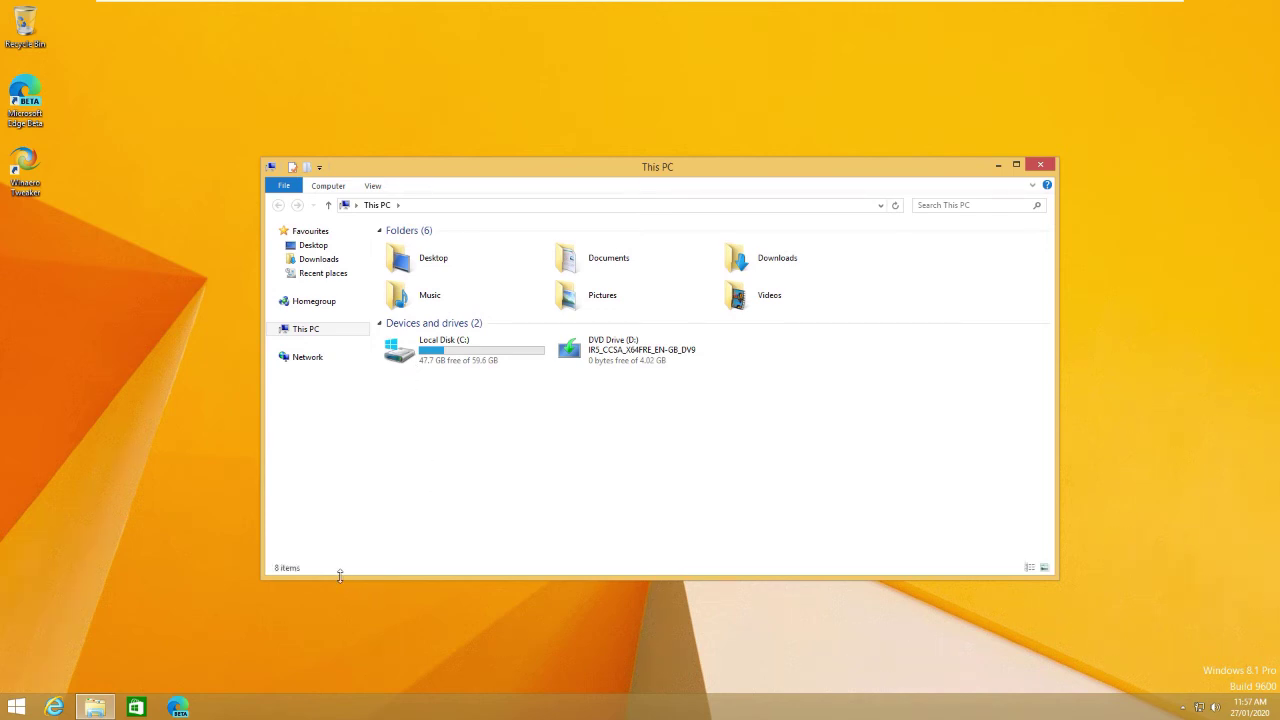
left_click_drag(765, 166, 760, 166)
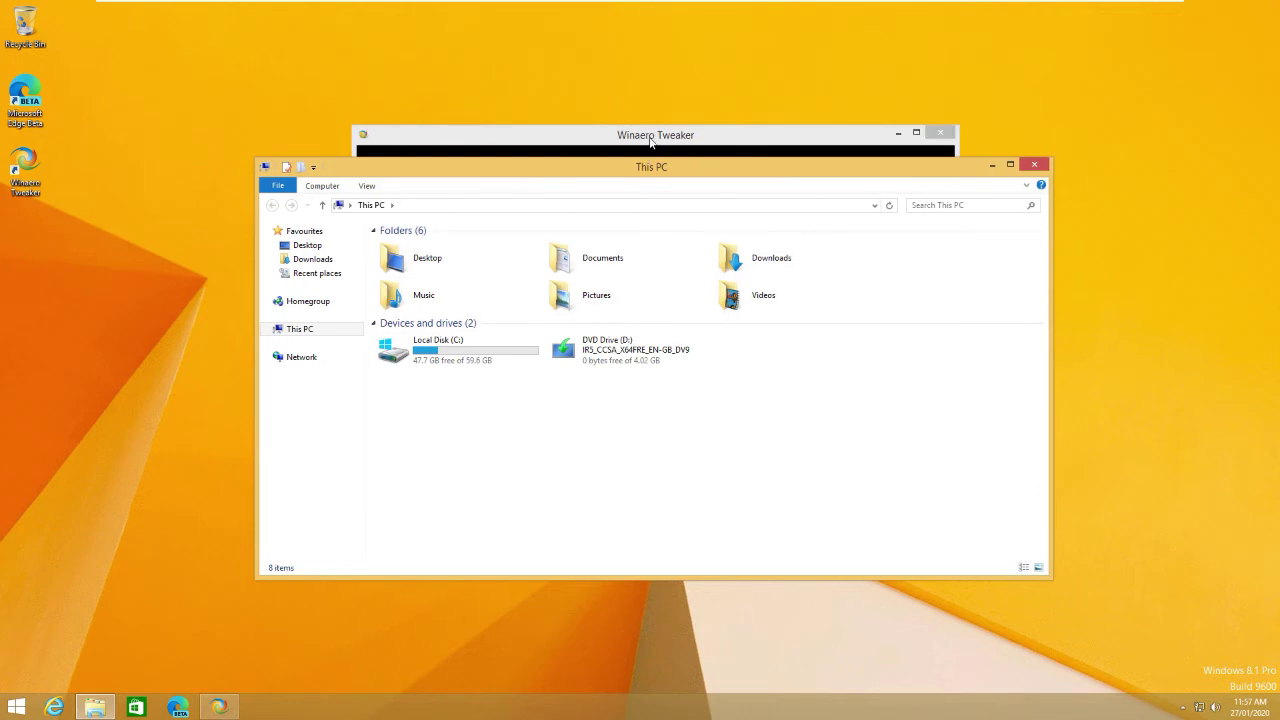
- Bring Winaero Tweaker forward and drag the menu height back toward 30
left_click(651, 140)
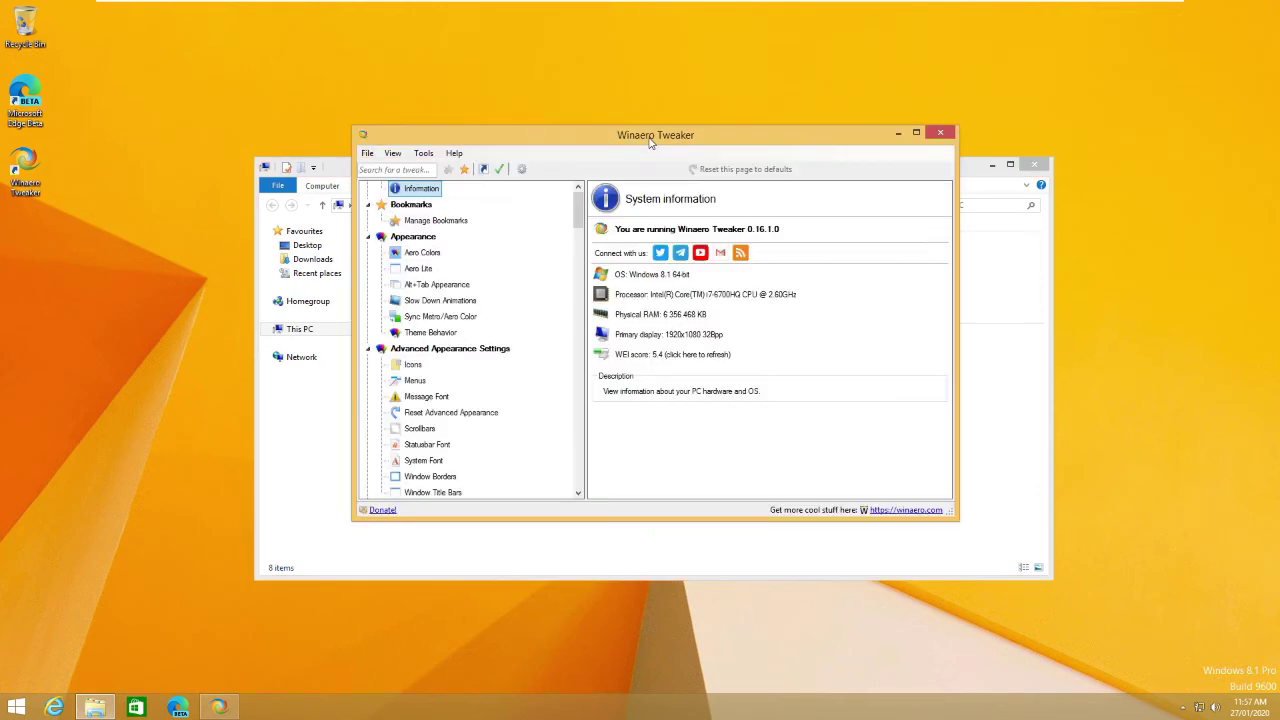
scroll(436, 452, "down", 1)
left_click(431, 429)
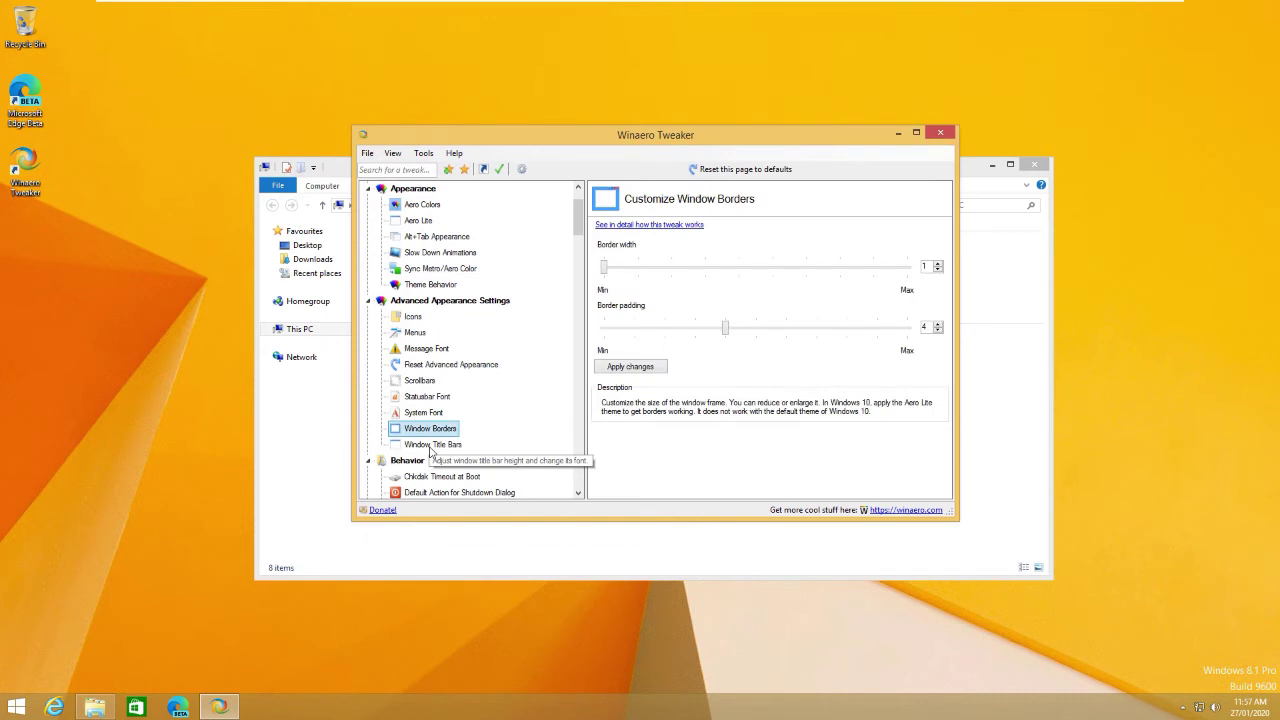
left_click(416, 334)
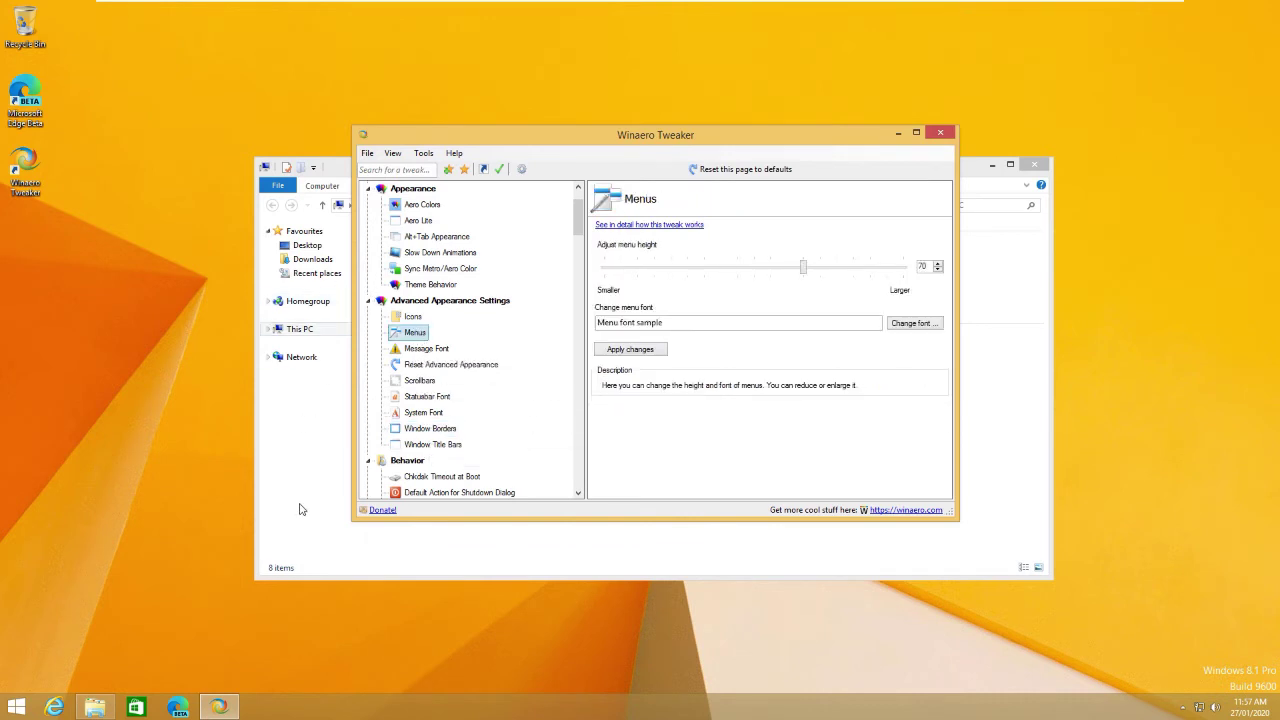
left_click_drag(796, 268, 705, 282)
- Close This PC, browse the font tweaks, and settle on Window Borders
left_click(994, 334)
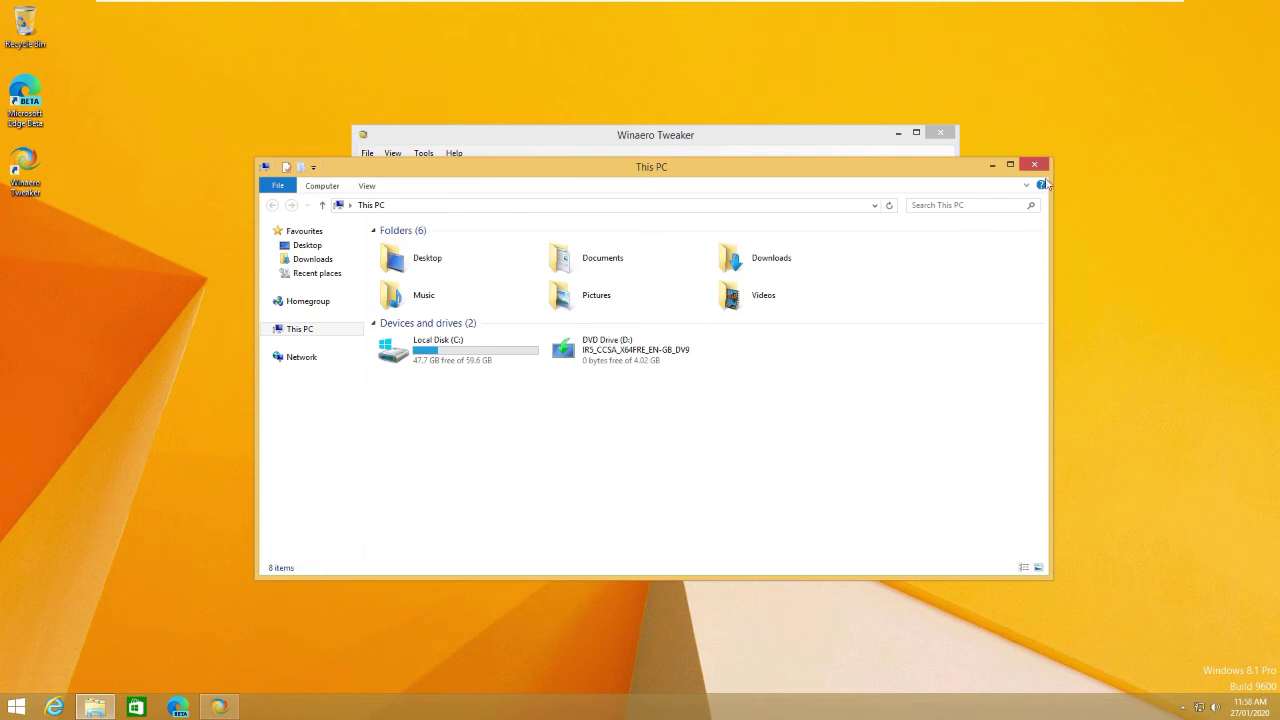
left_click(1034, 164)
left_click(424, 349)
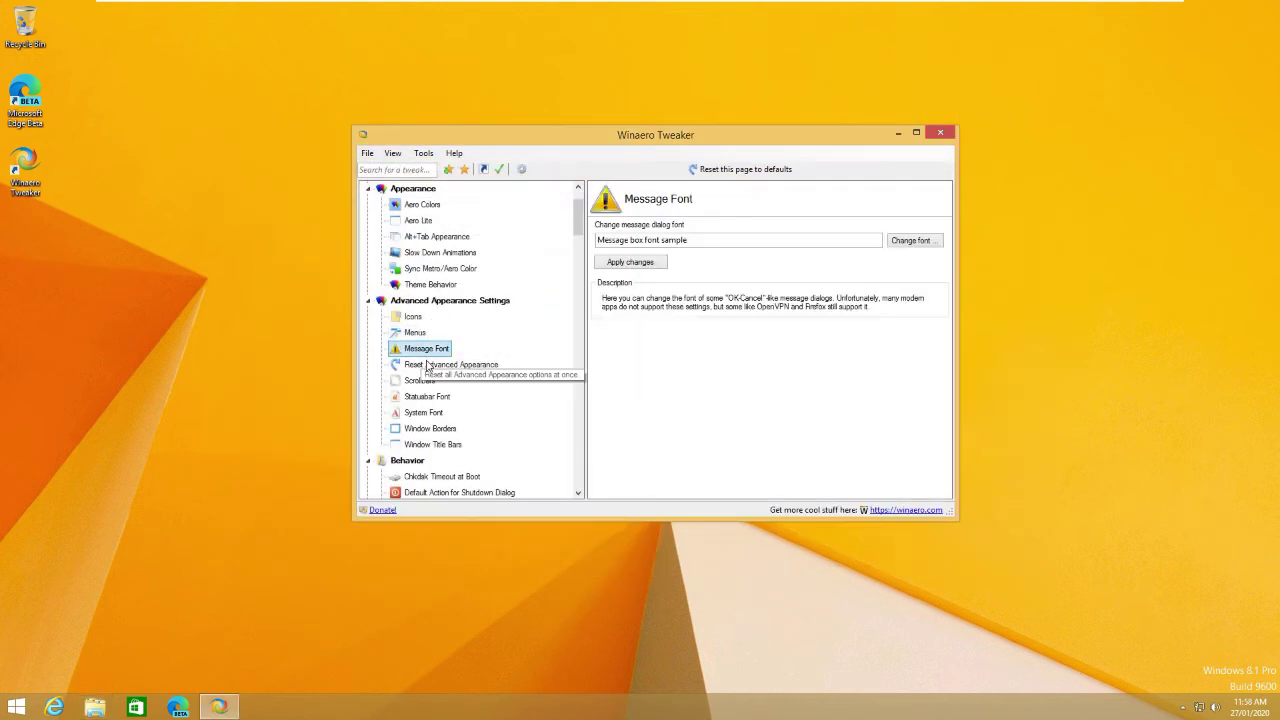
left_click(430, 365)
left_click(426, 397)
left_click(425, 414)
left_click(426, 428)
left_click(414, 332)
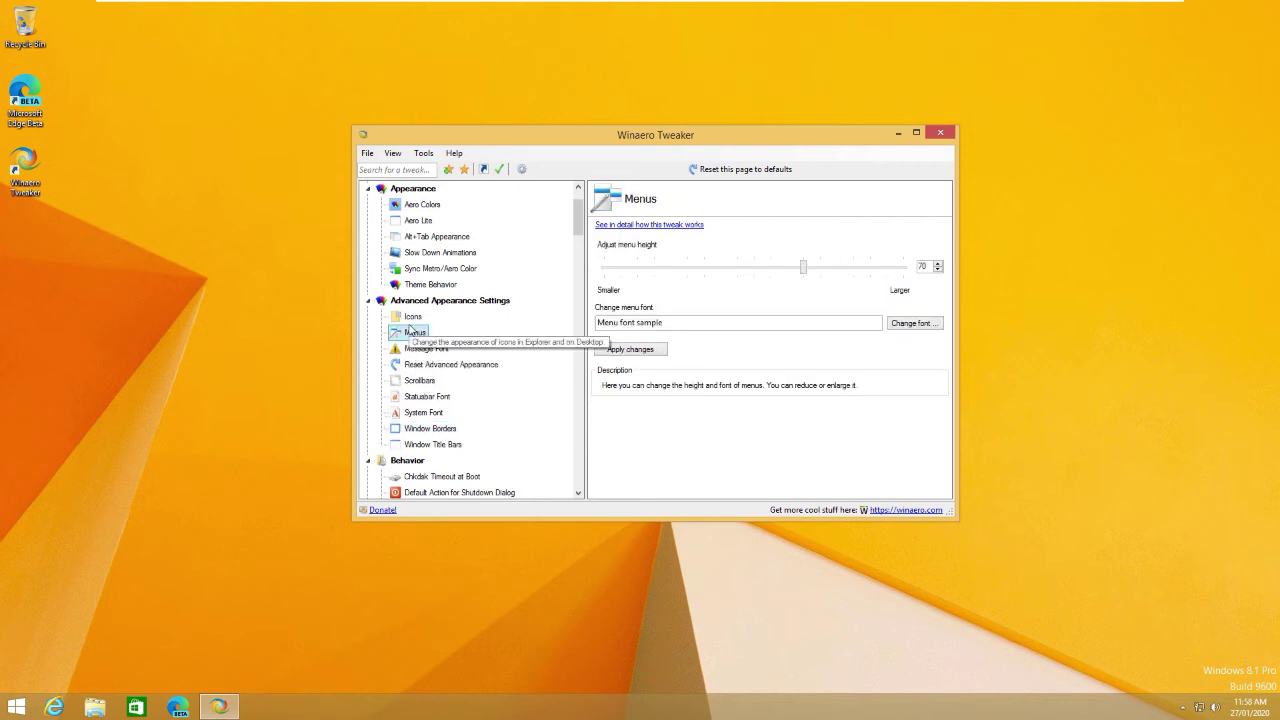
left_click(430, 429)
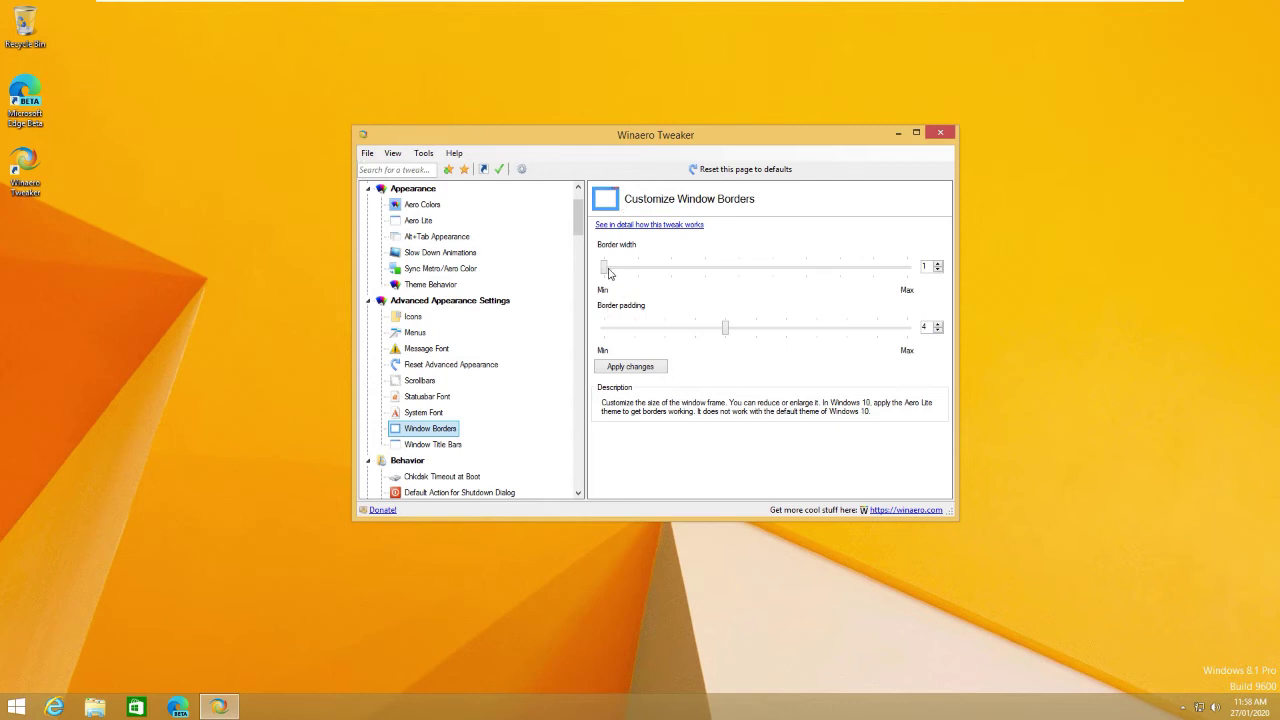
- Raise window border width and padding to their maximum of 10, applying each
left_click_drag(606, 268, 772, 268)
left_click_drag(726, 330, 845, 330)
left_click(630, 366)
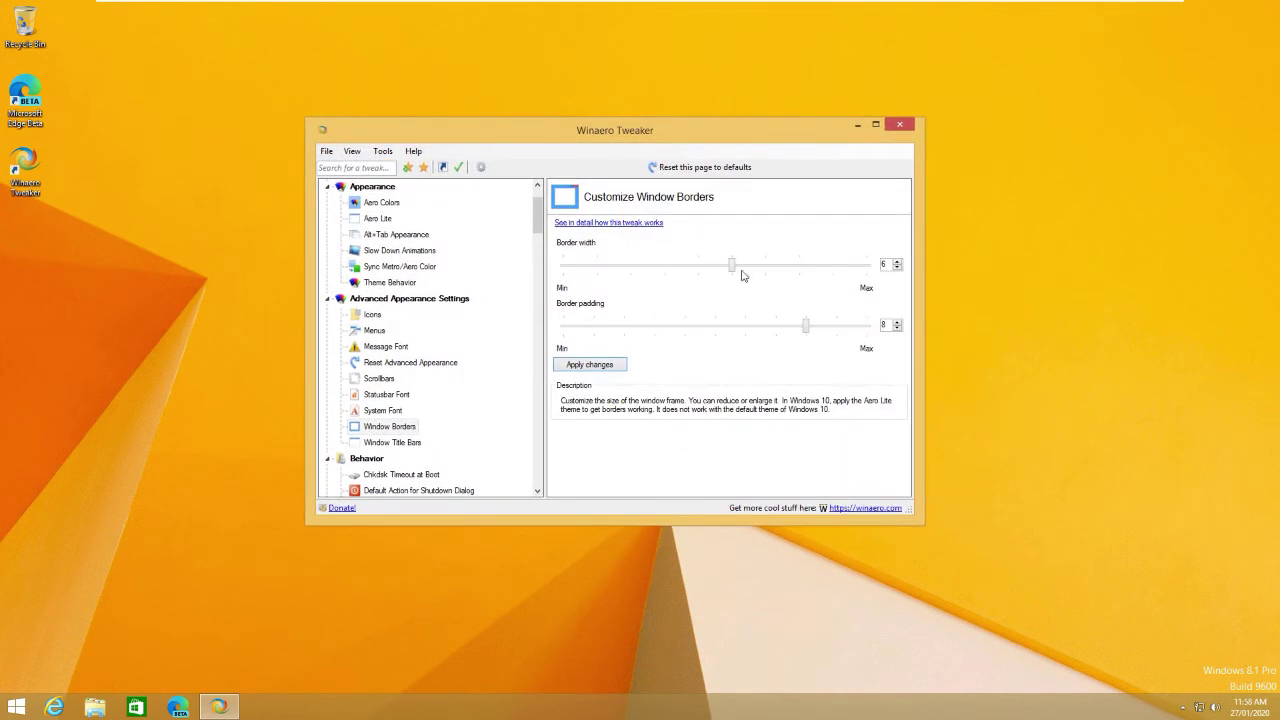
left_click_drag(742, 276, 858, 284)
left_click(572, 366)
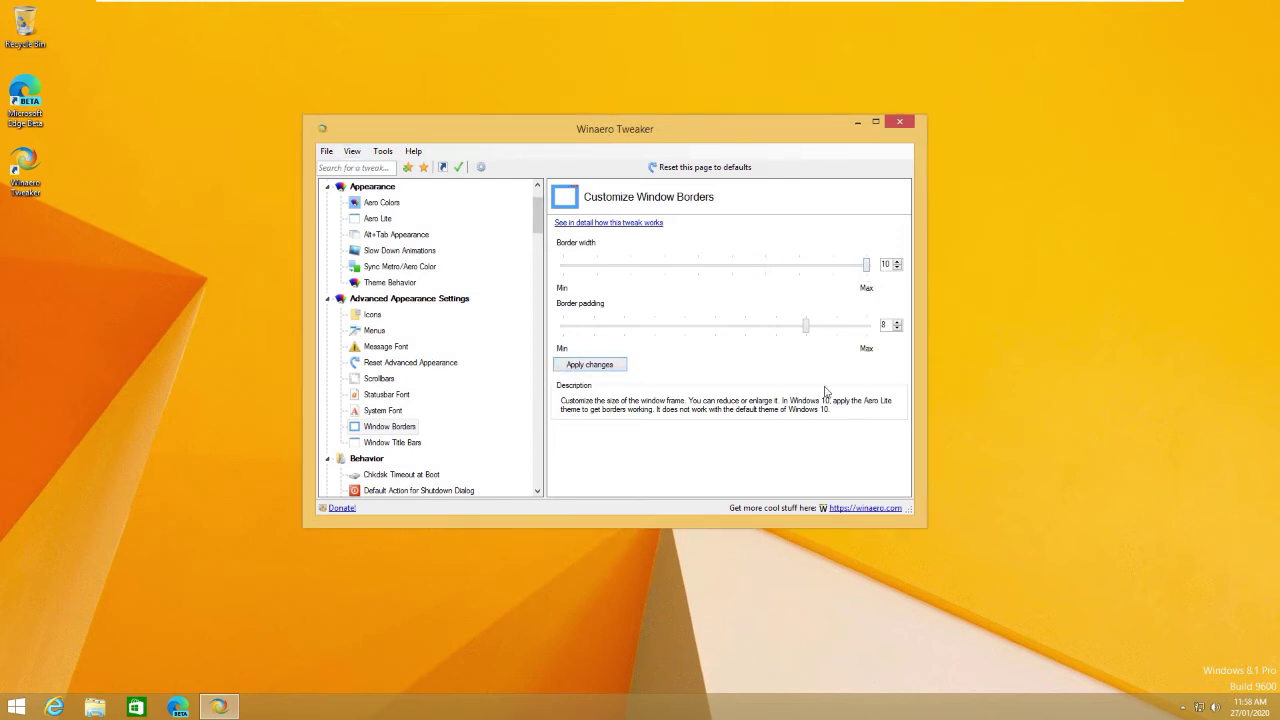
left_click_drag(806, 330, 866, 330)
left_click(590, 365)
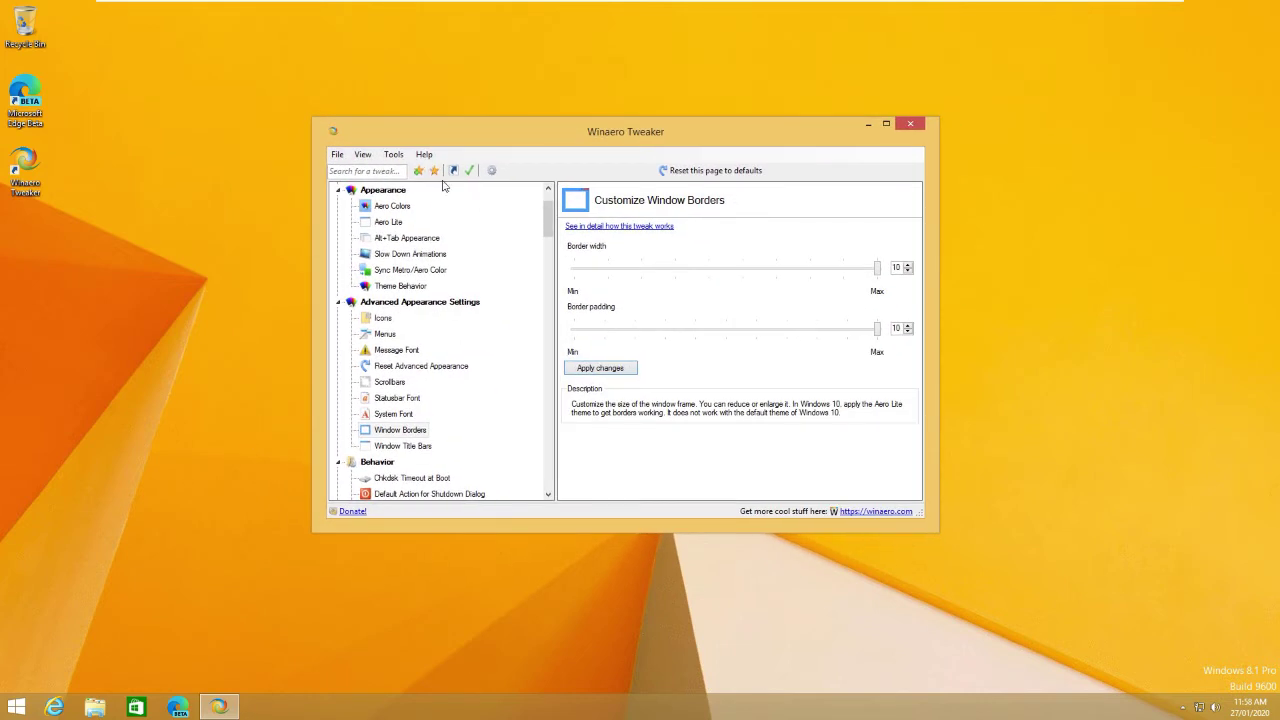
- Lower border width to 3 and padding to 2, apply, then go to Window Title Bars
left_click_drag(492, 138, 419, 146)
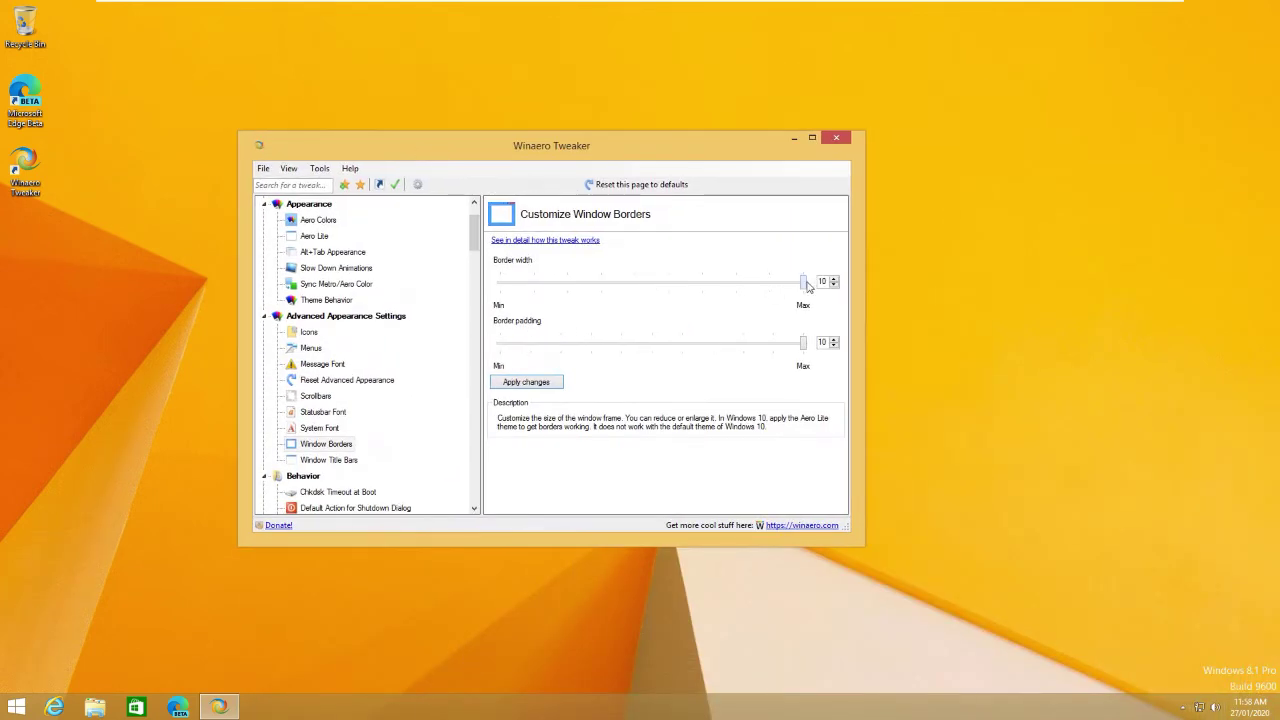
mouse_move(742, 289)
left_click_drag(803, 283, 603, 306)
left_click(627, 353)
left_click_drag(906, 317, 704, 332)
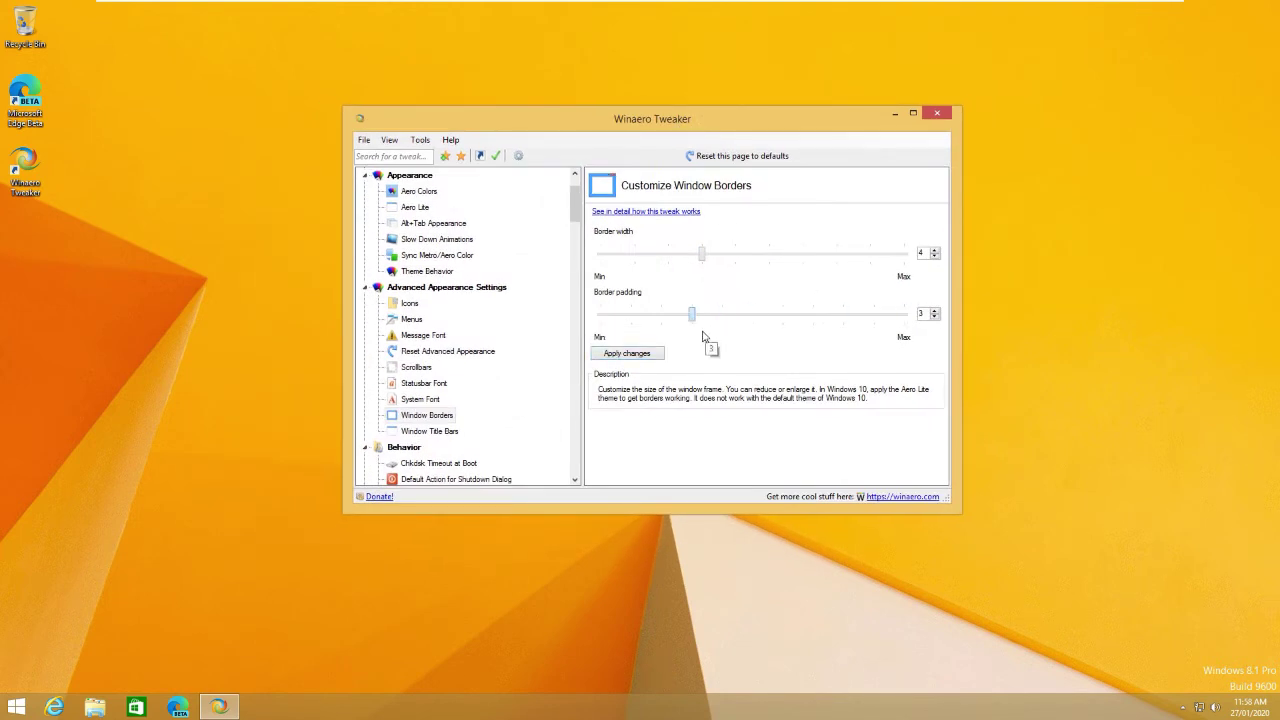
left_click(625, 356)
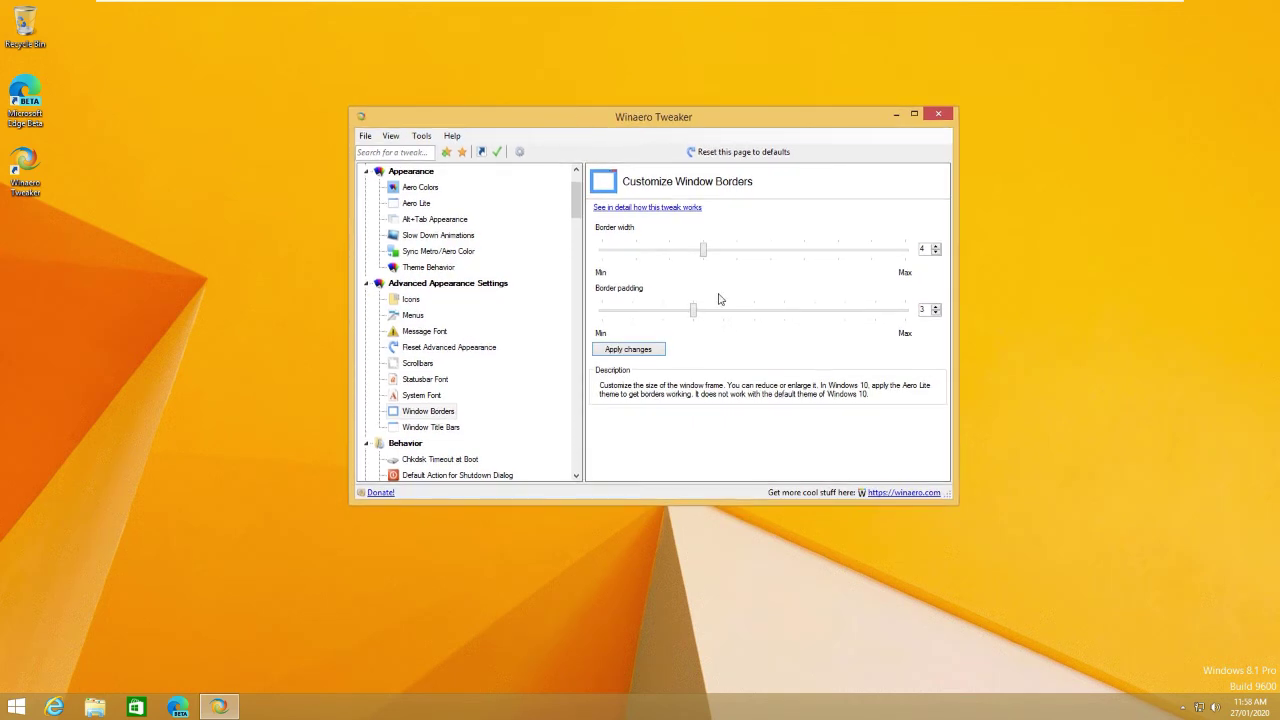
left_click_drag(695, 310, 664, 316)
left_click_drag(704, 250, 670, 266)
left_click(608, 350)
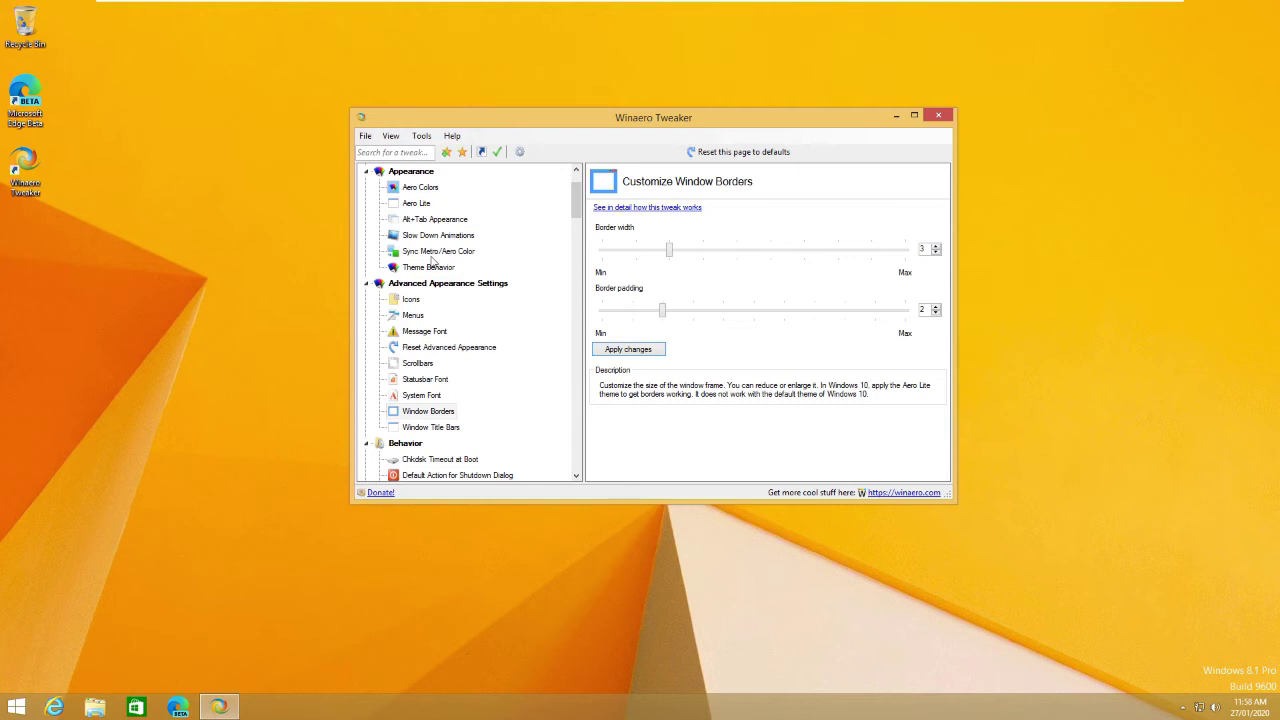
left_click(431, 427)
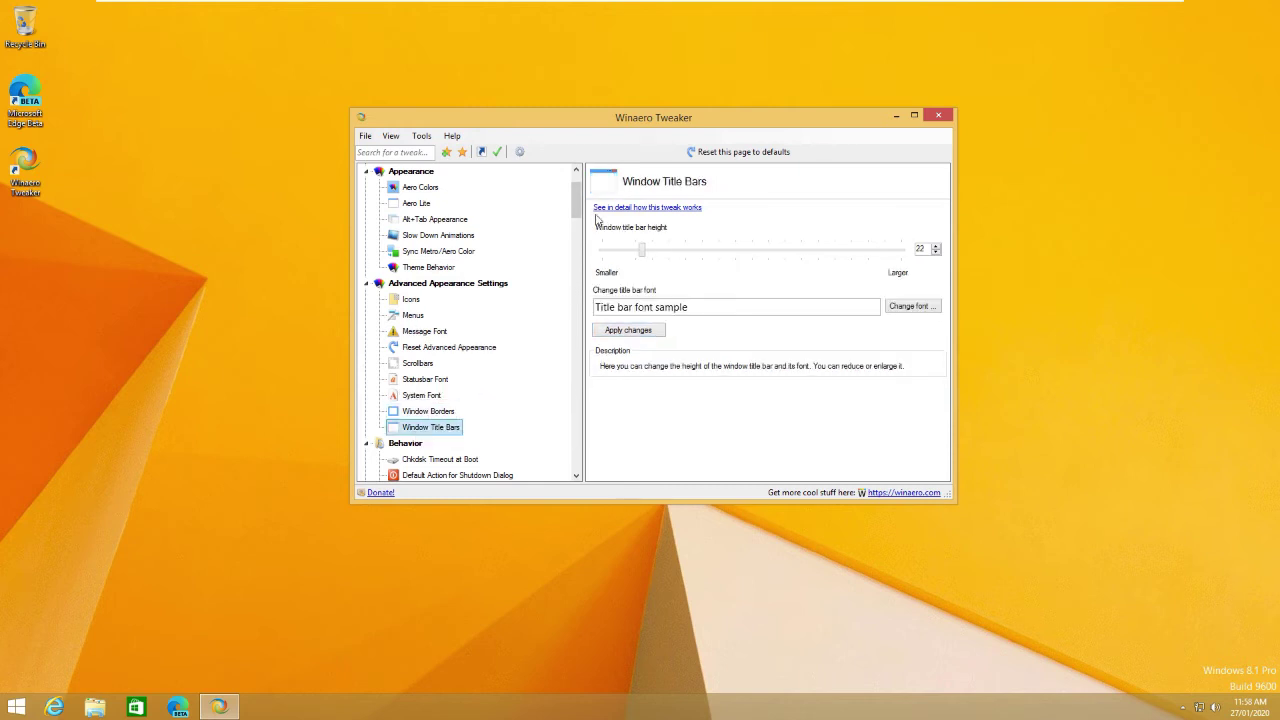
- Nudge the title bar height up to 23 and glance at Chkdsk Timeout at Boot
left_click_drag(580, 200, 570, 233)
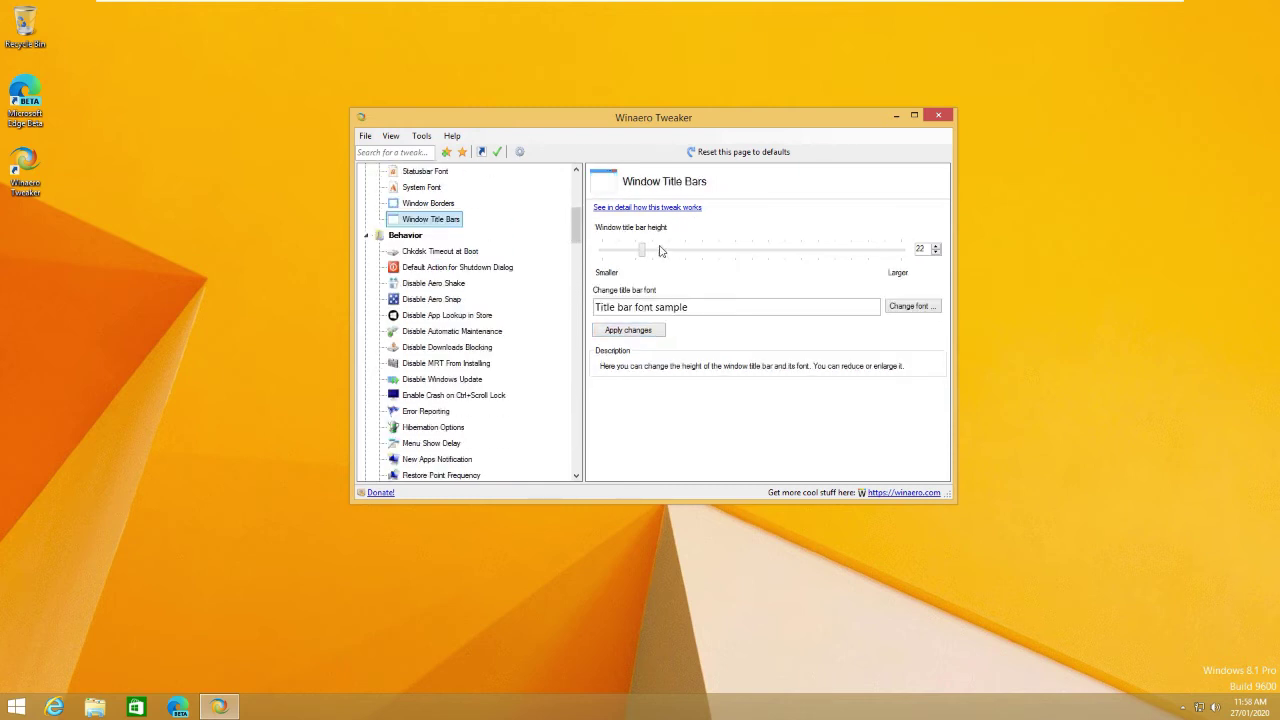
left_click_drag(645, 250, 870, 272)
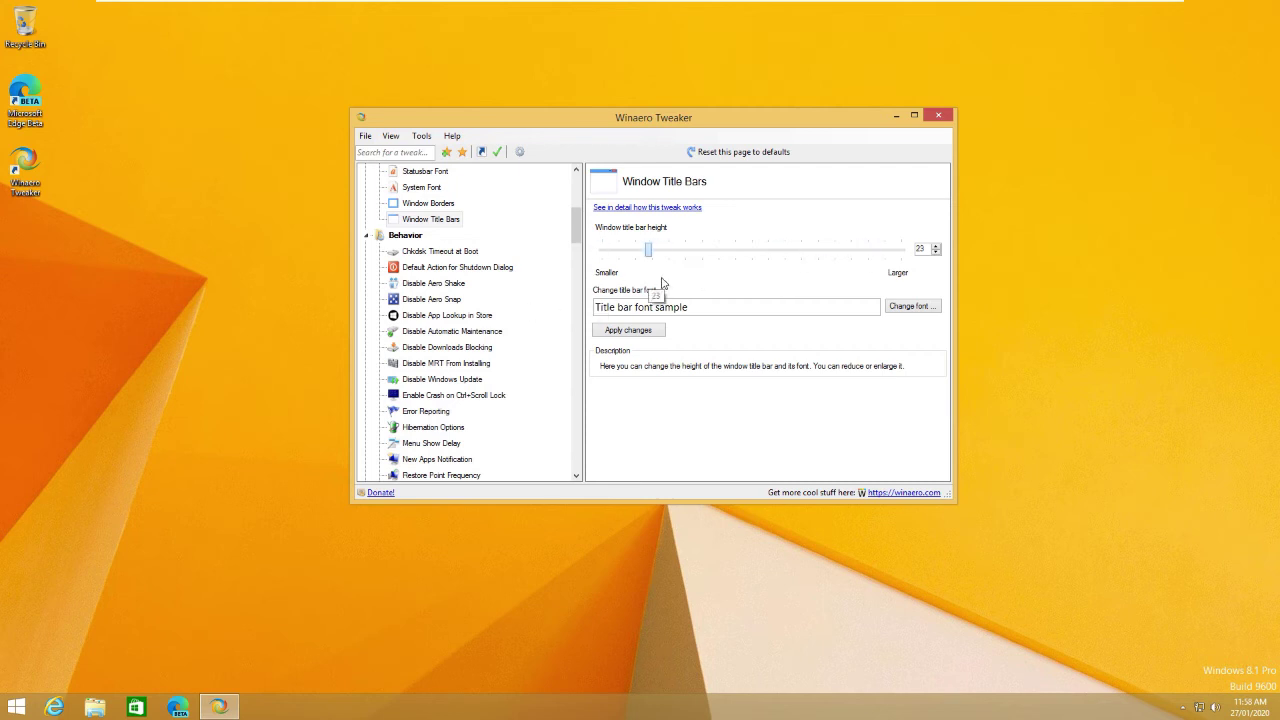
left_click(430, 251)
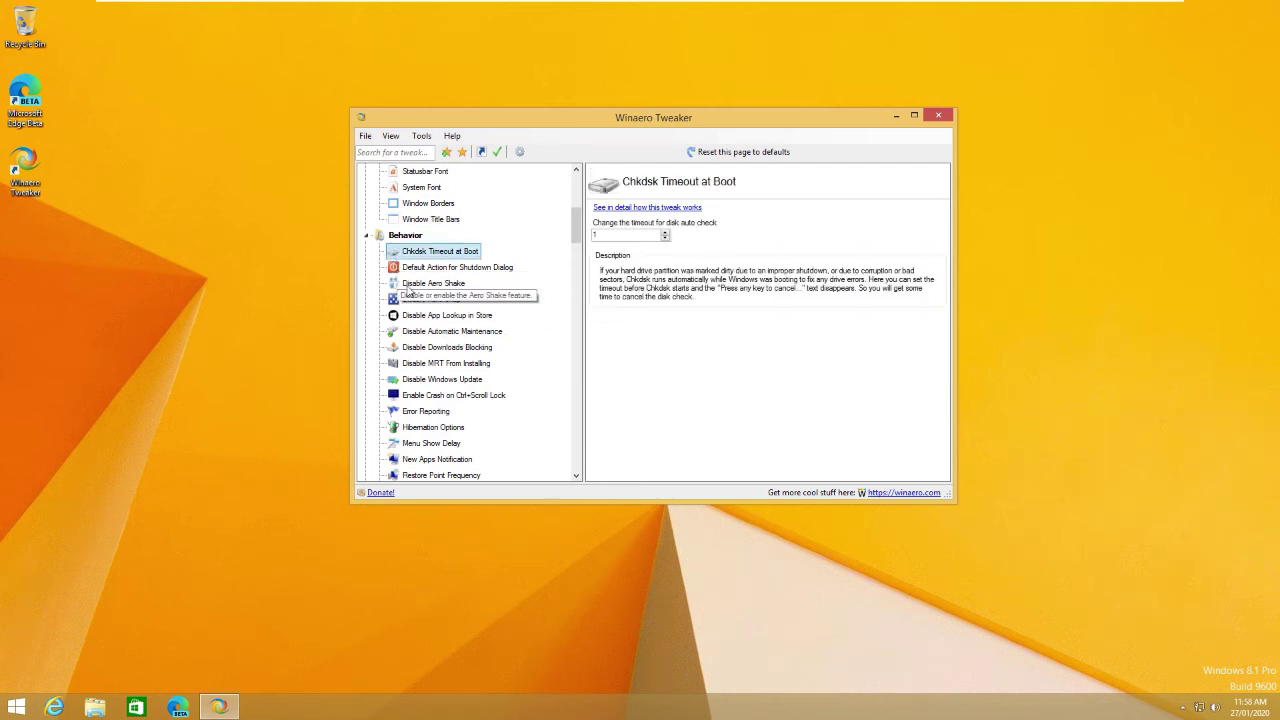
left_click(426, 220)
- Browse the Disable Aero Shake and Show BSOD, Disable Smiley tweaks
left_click(422, 284)
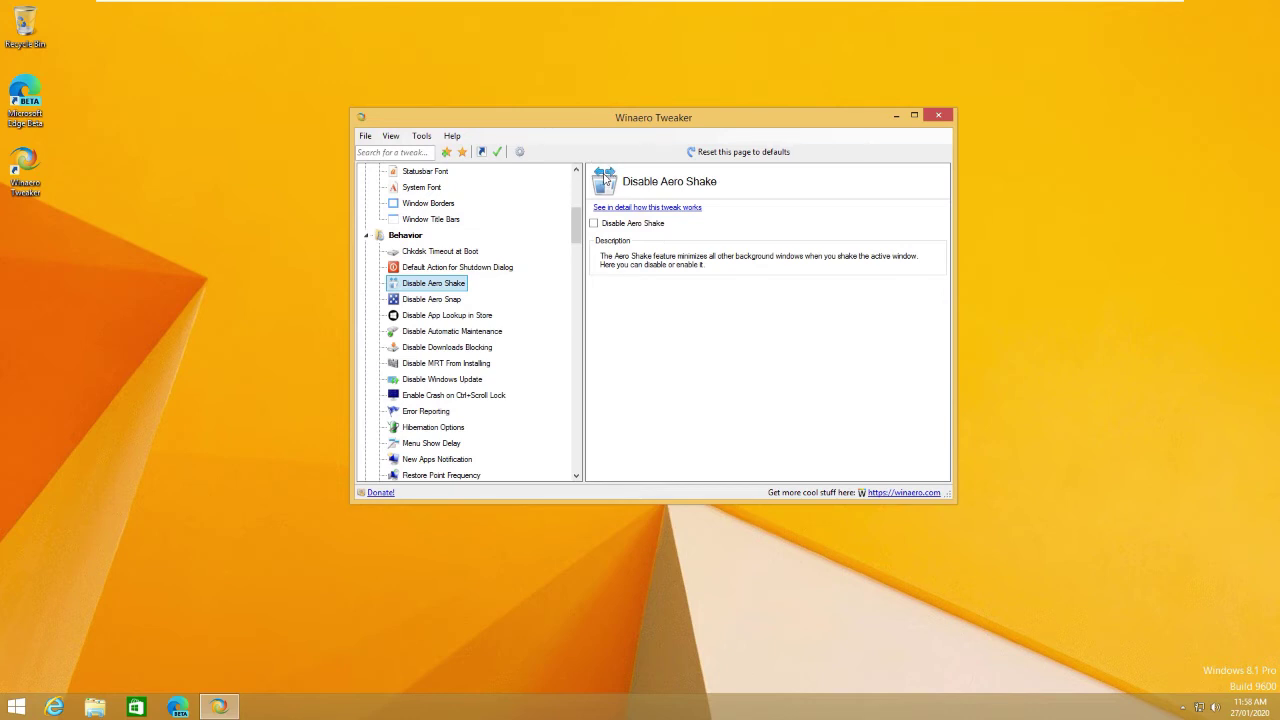
scroll(576, 232, "down", 4)
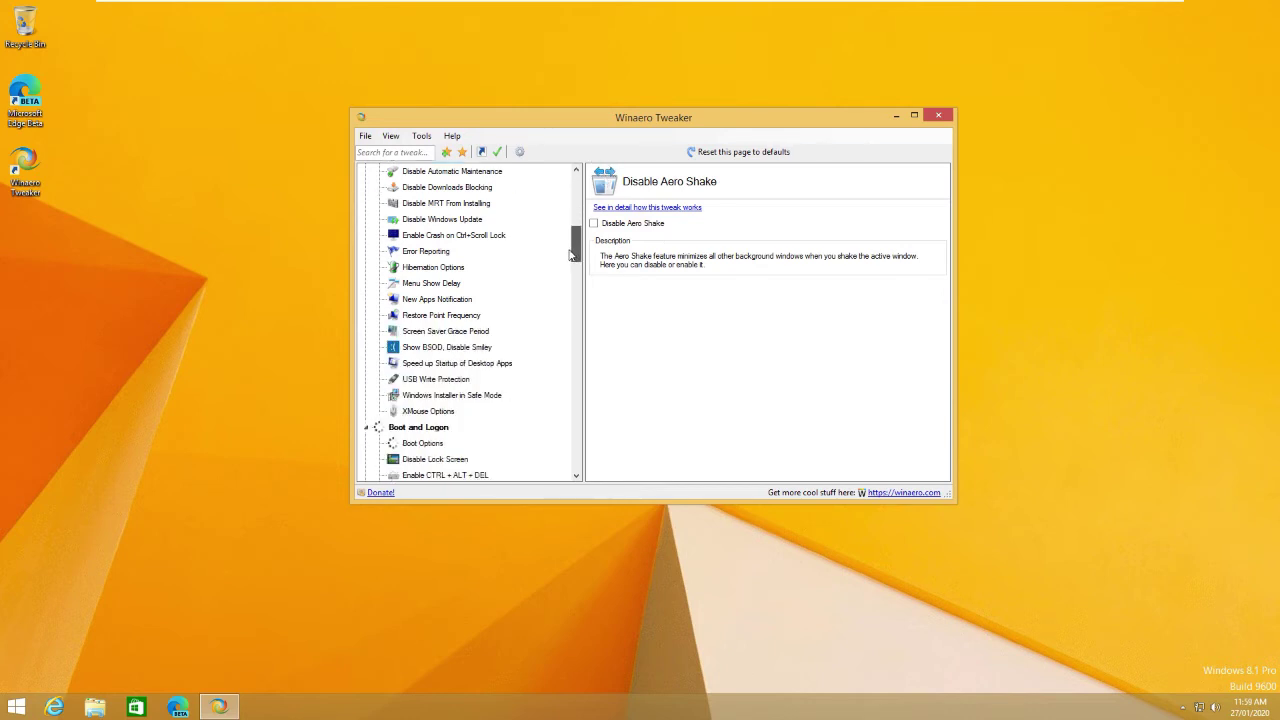
left_click(447, 315)
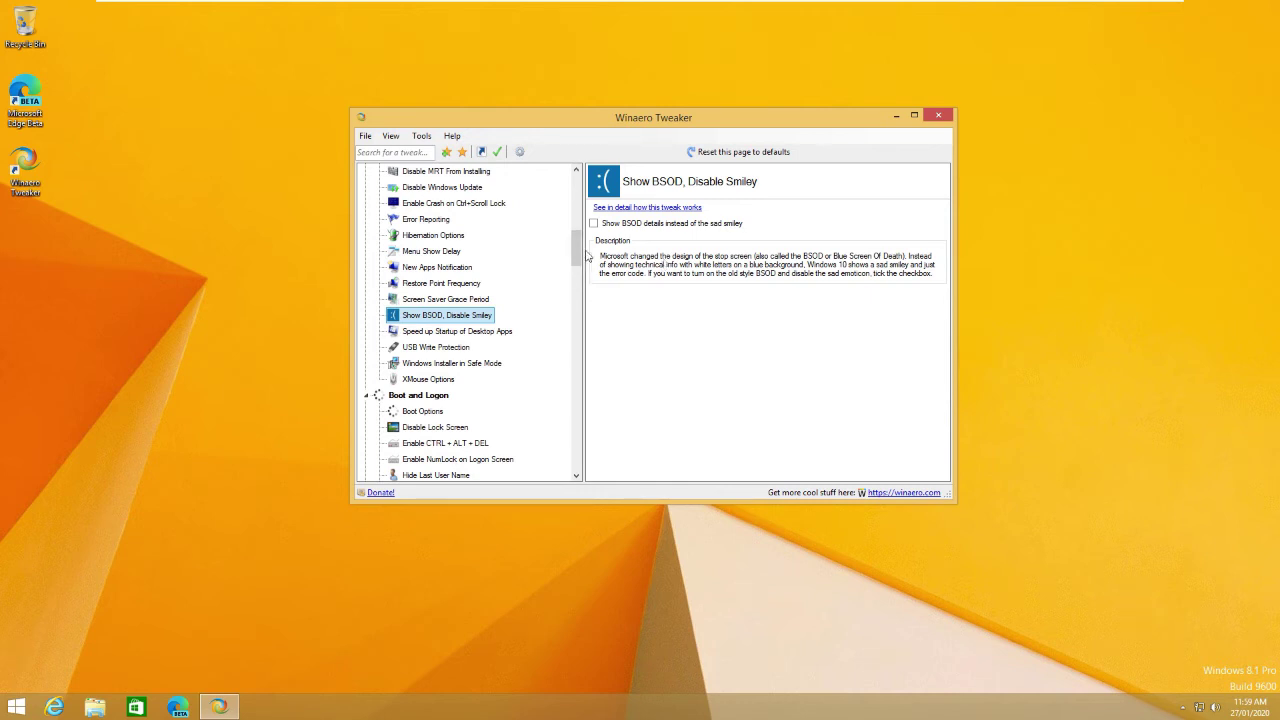
left_click_drag(582, 252, 576, 262)
- Enable the Ctrl+Alt+Delete logon requirement, then sign out and back in using Ctrl+Alt+Del
left_click(442, 298)
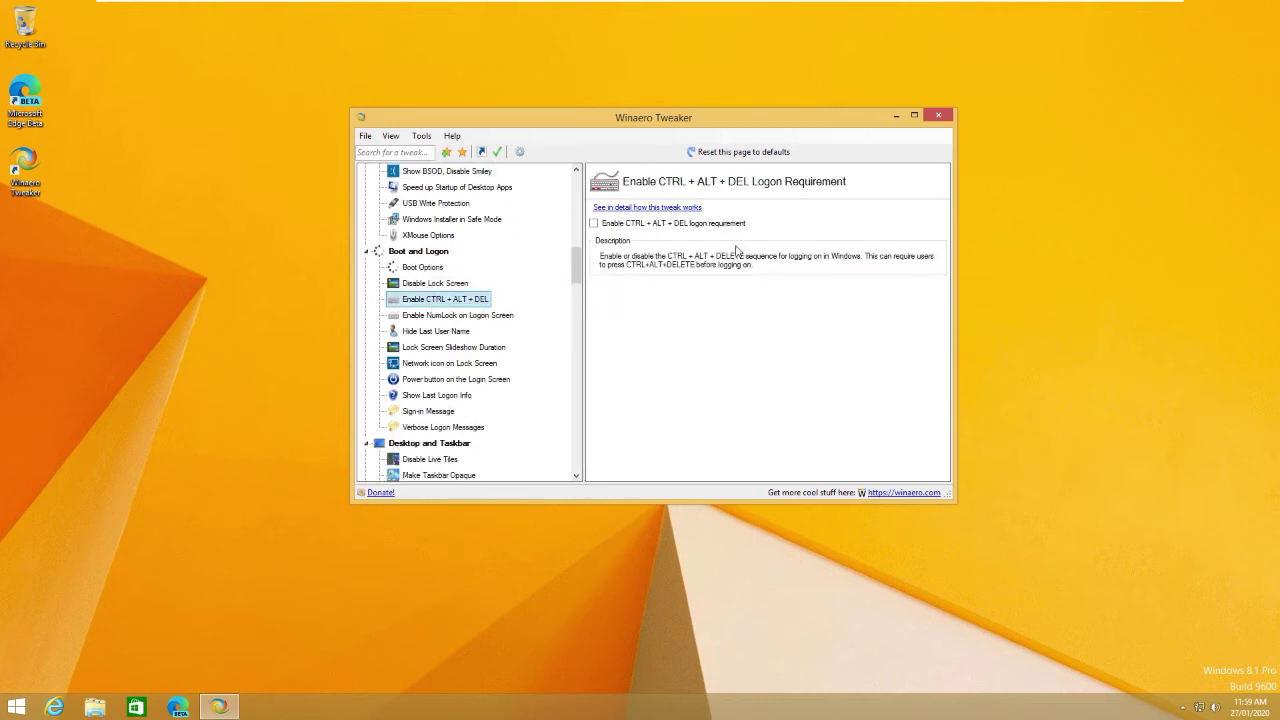
left_click(594, 223)
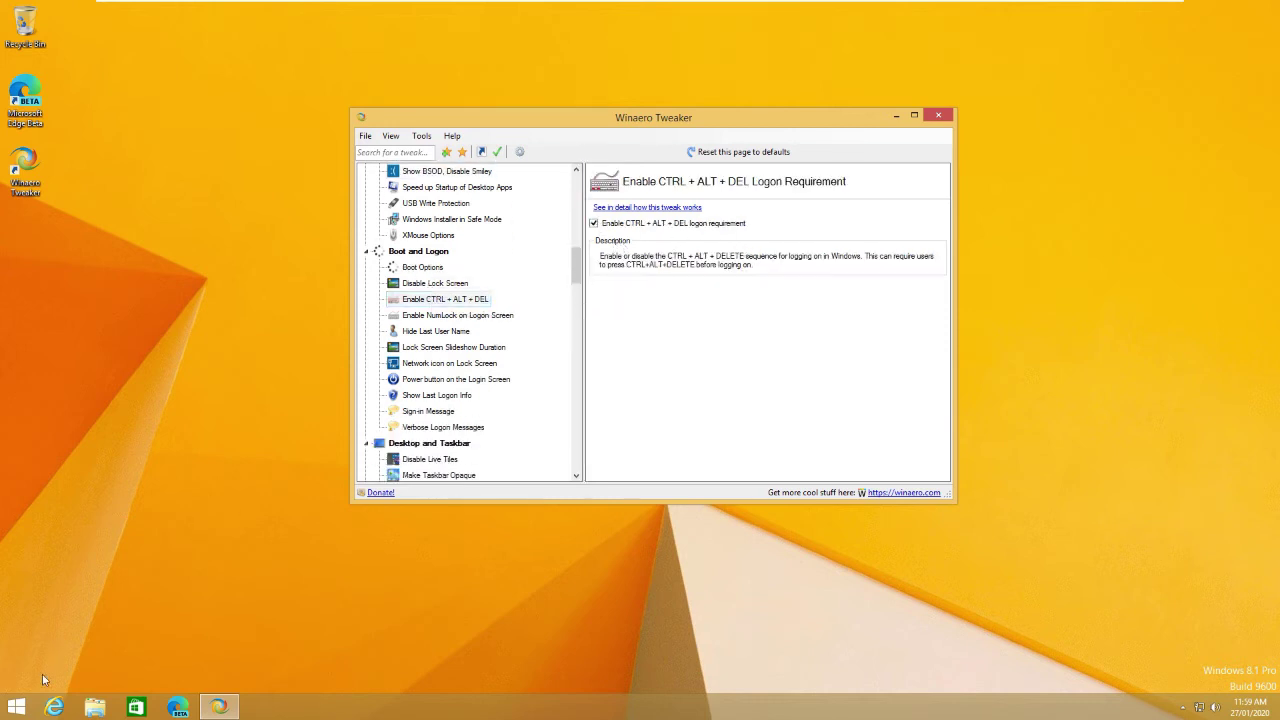
left_click(16, 707)
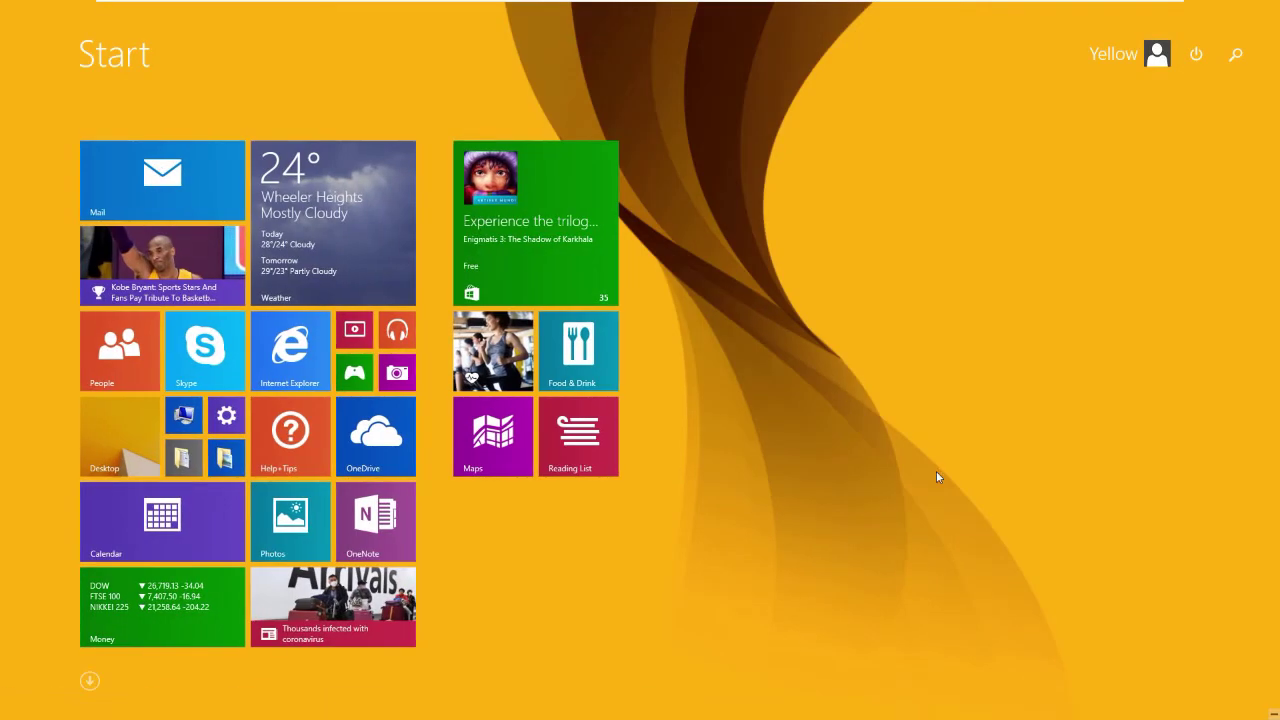
left_click(1157, 54)
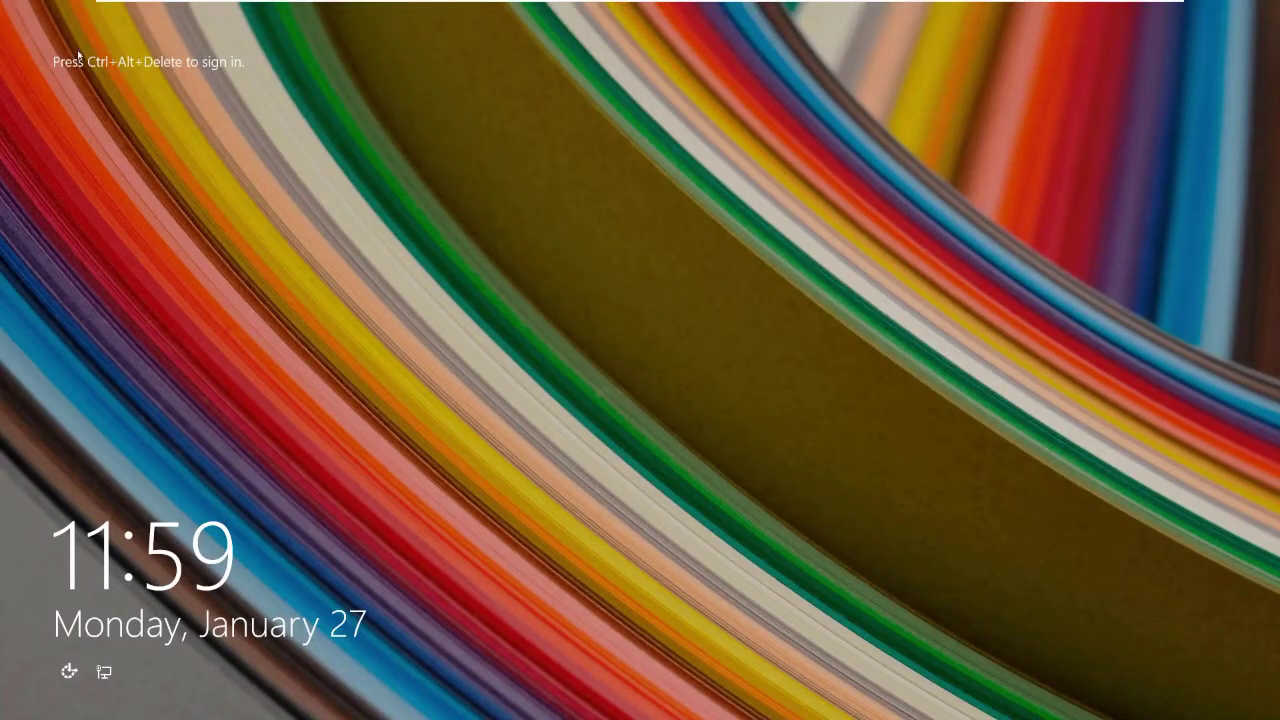
key("ctrl+alt+Delete")
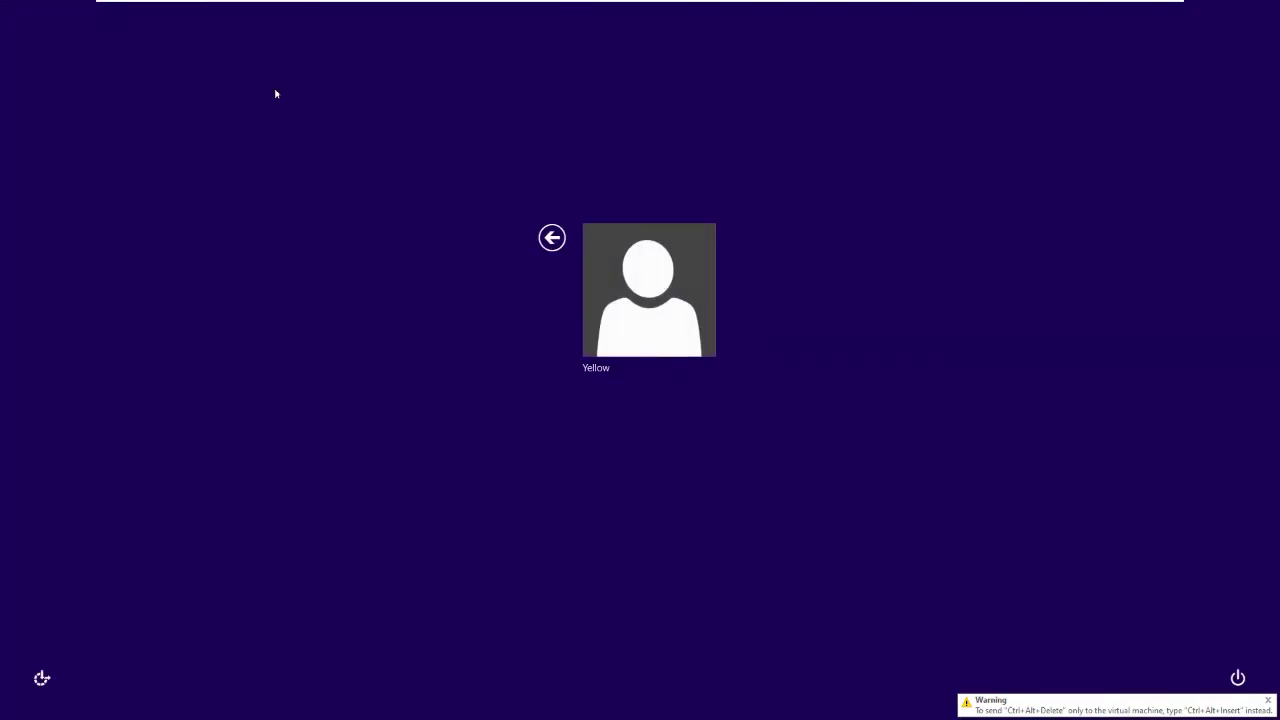
left_click(629, 352)
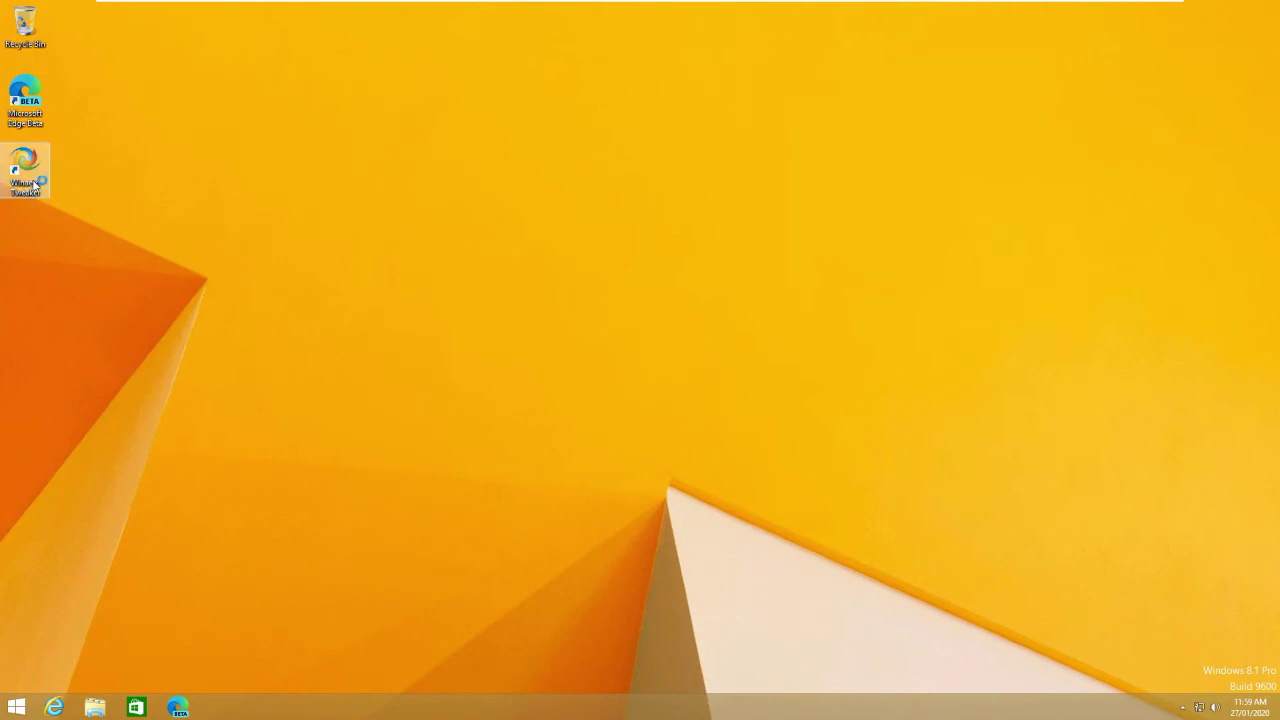
- Relaunch Winaero Tweaker from its desktop shortcut and approve the UAC prompt
left_click(24, 168)
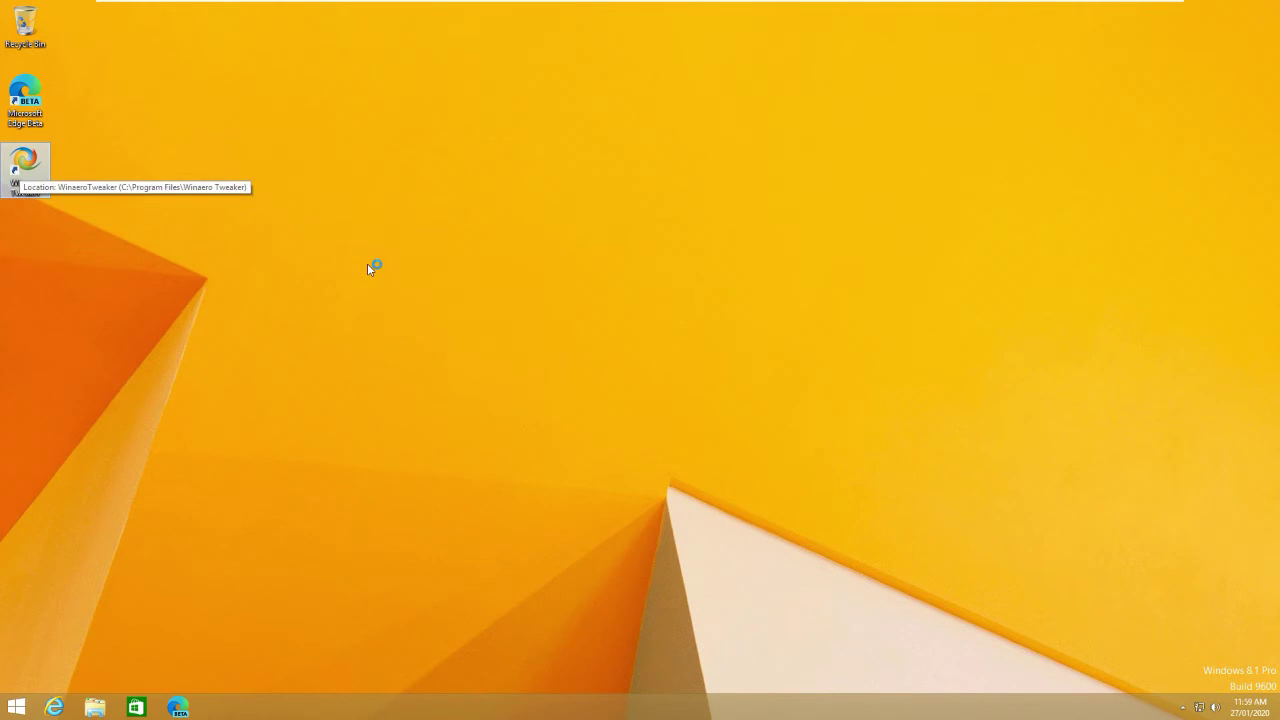
key("Return")
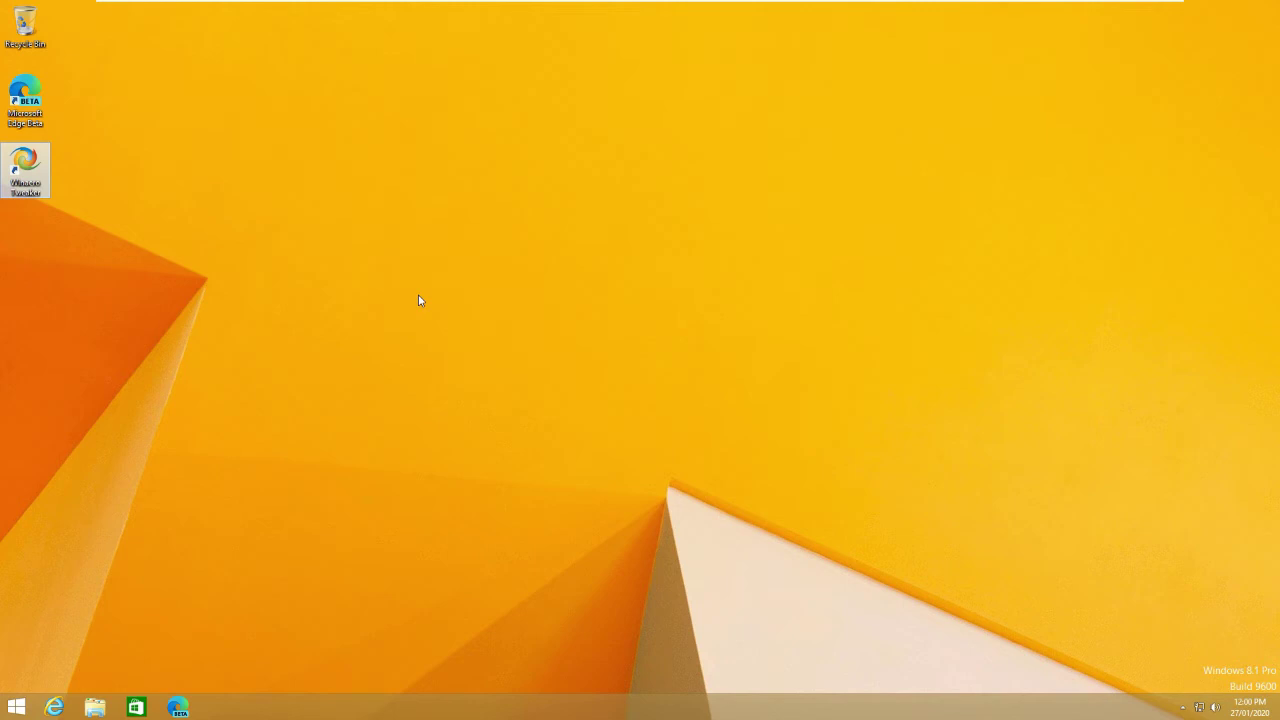
left_click(260, 372)
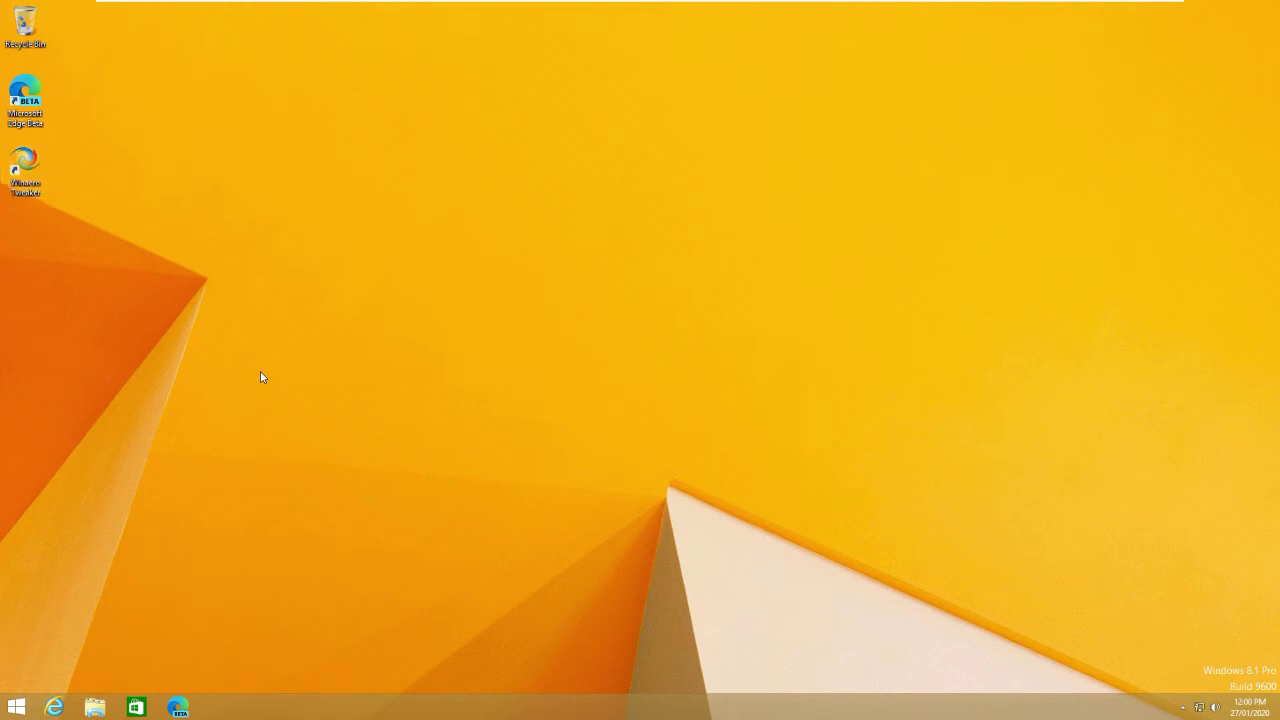
left_click(1182, 707)
left_click(601, 464)
double_click(25, 165)
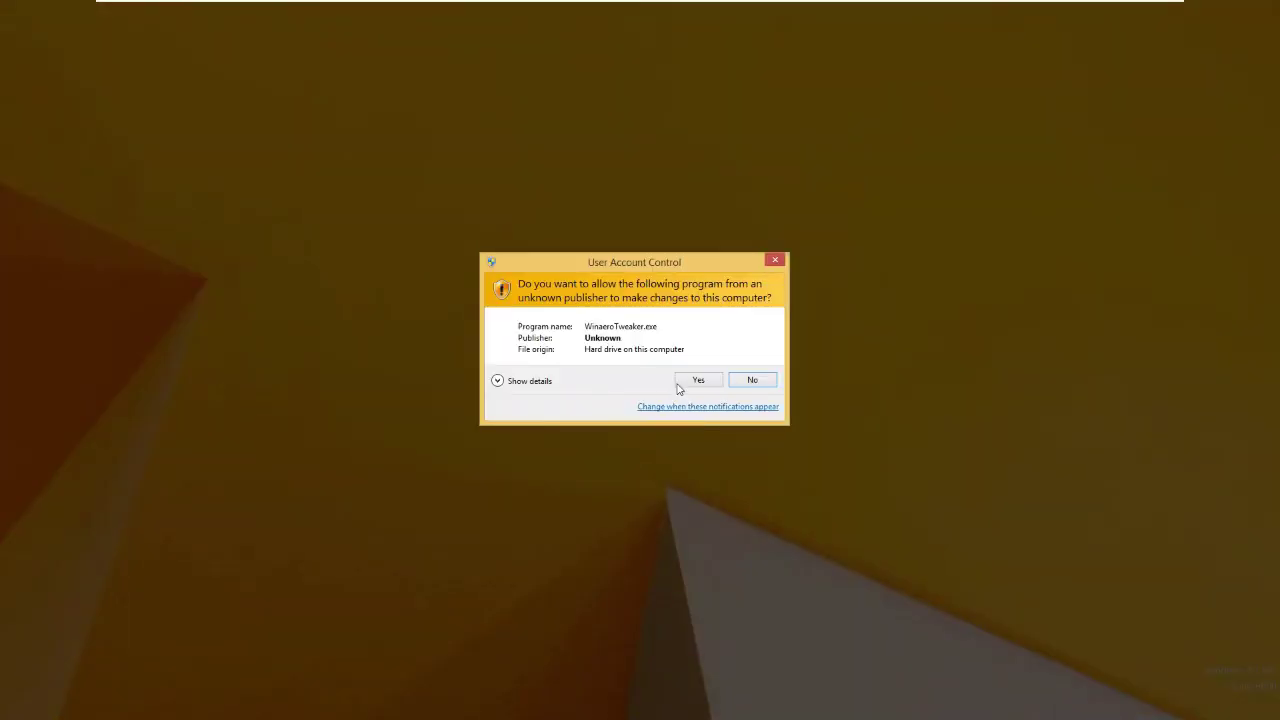
left_click(692, 384)
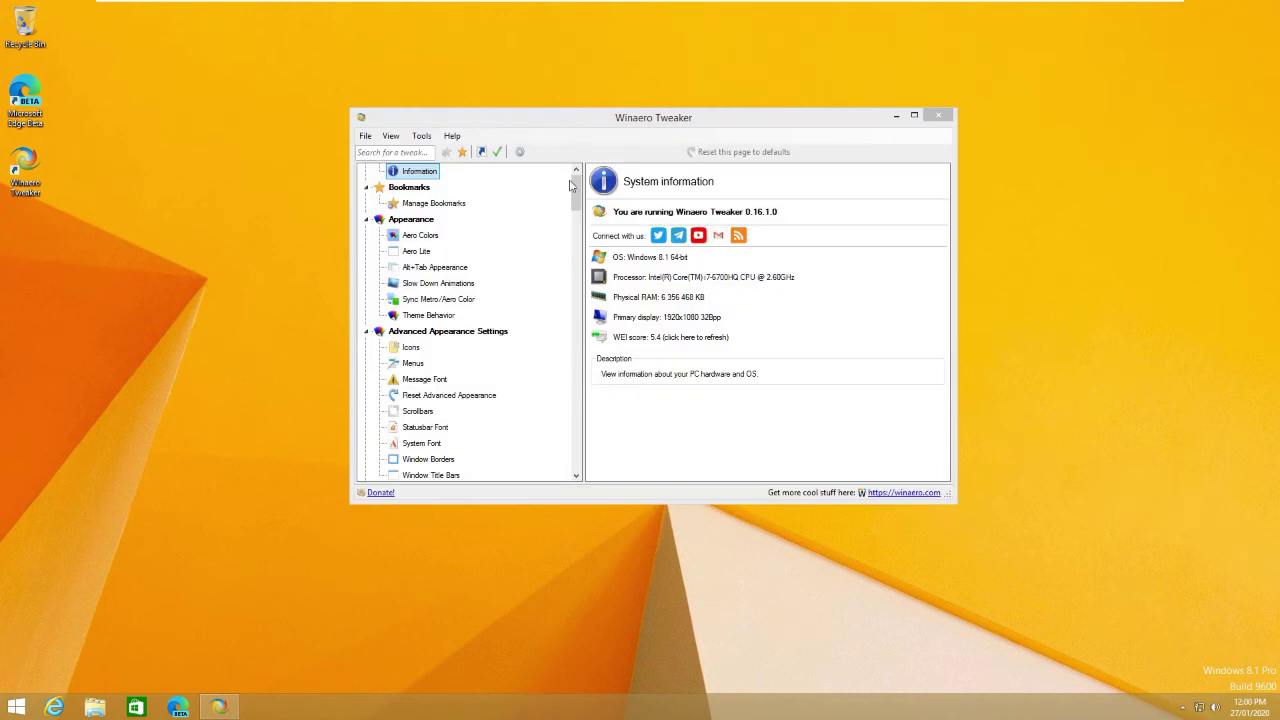
- Turn the Ctrl+Alt+Delete logon requirement back off
left_click_drag(576, 185, 588, 236)
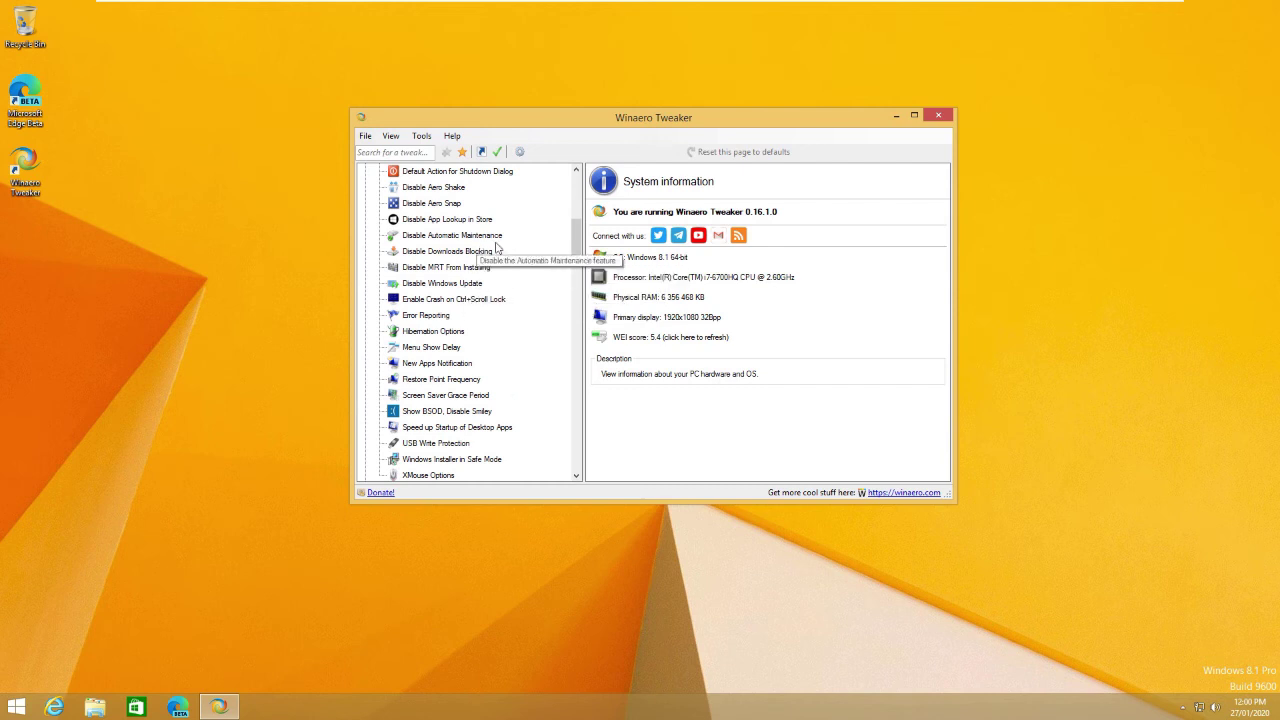
left_click_drag(577, 247, 586, 292)
left_click(475, 411)
left_click(594, 223)
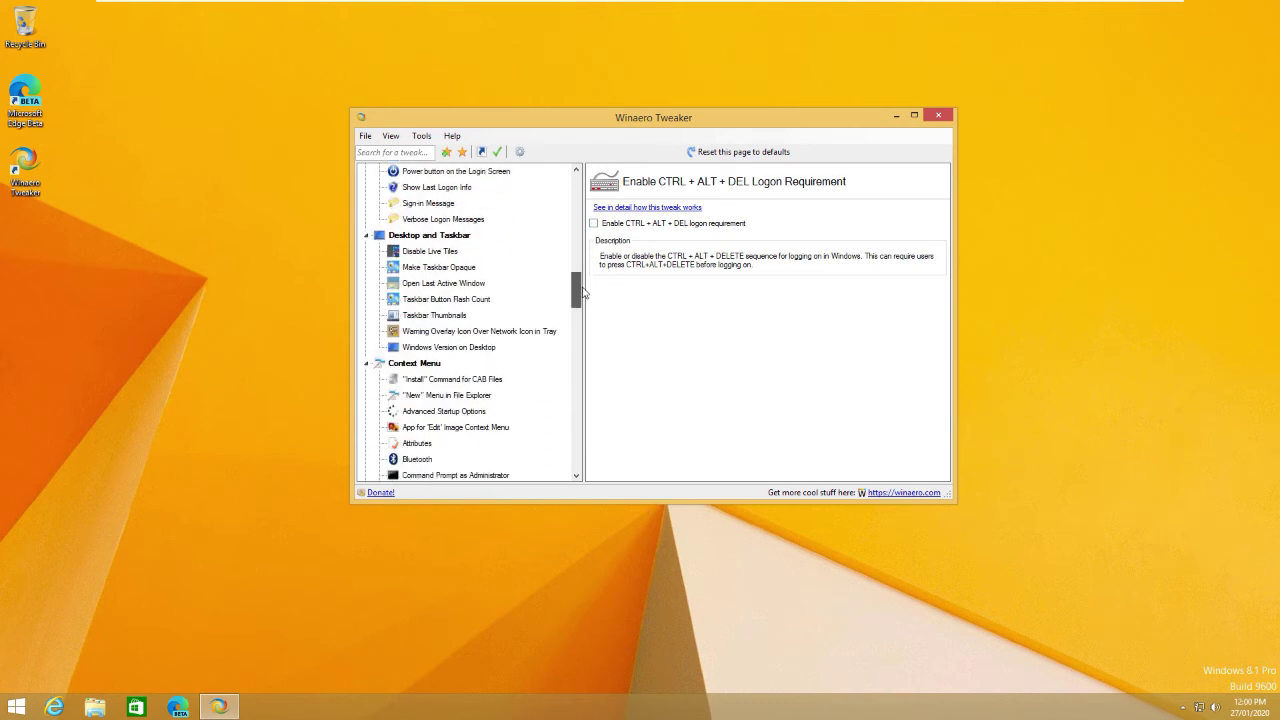
- Make the taskbar transparent again via the Make Taskbar Opaque tweak
left_click(443, 252)
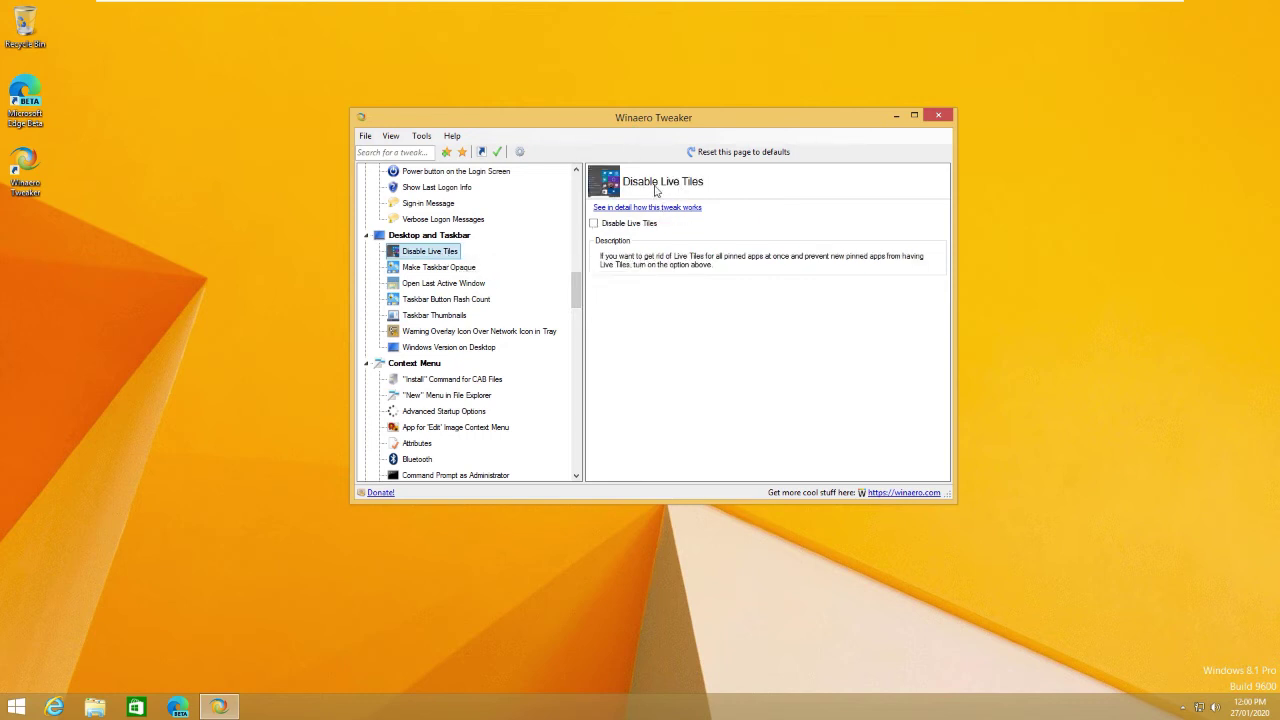
left_click(450, 271)
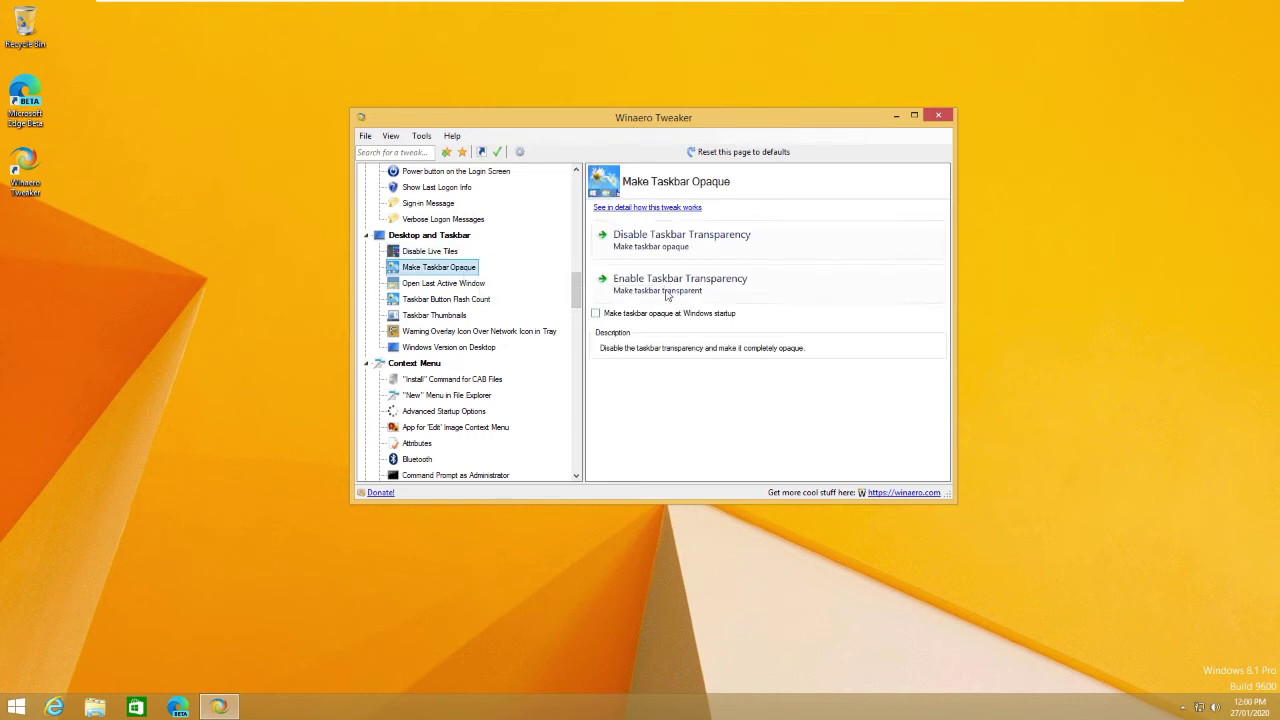
left_click(714, 251)
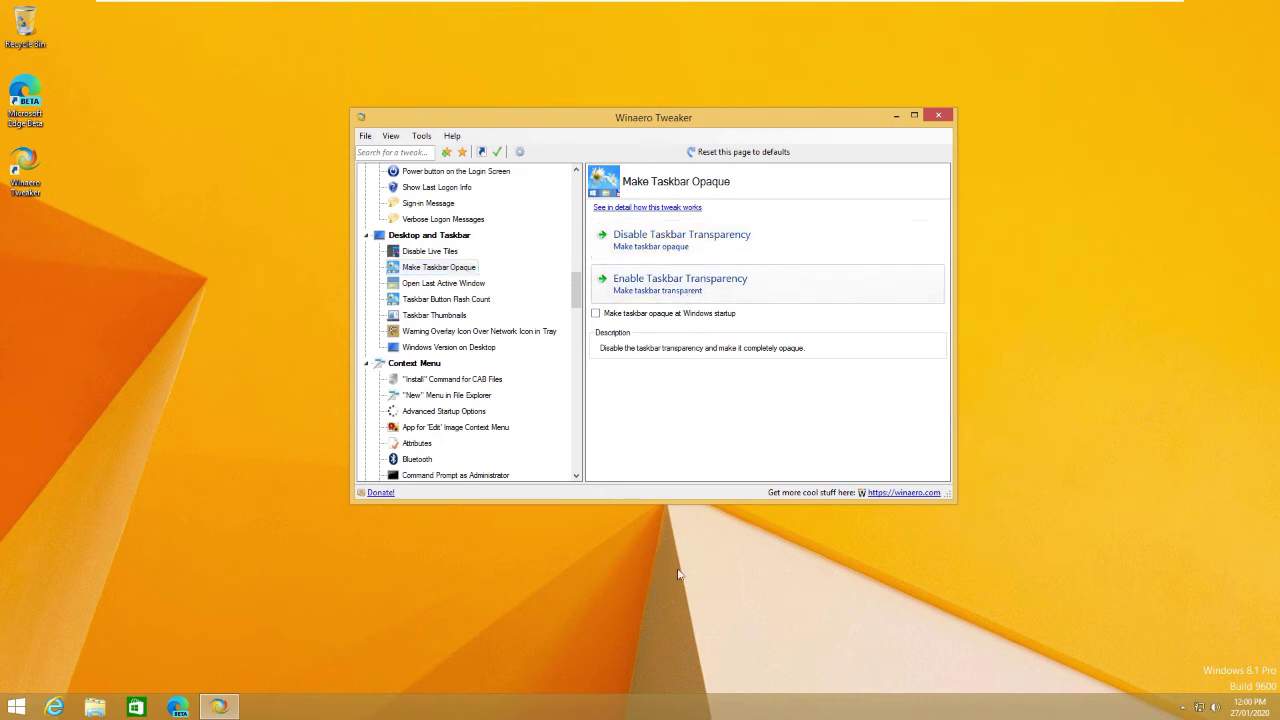
left_click(698, 279)
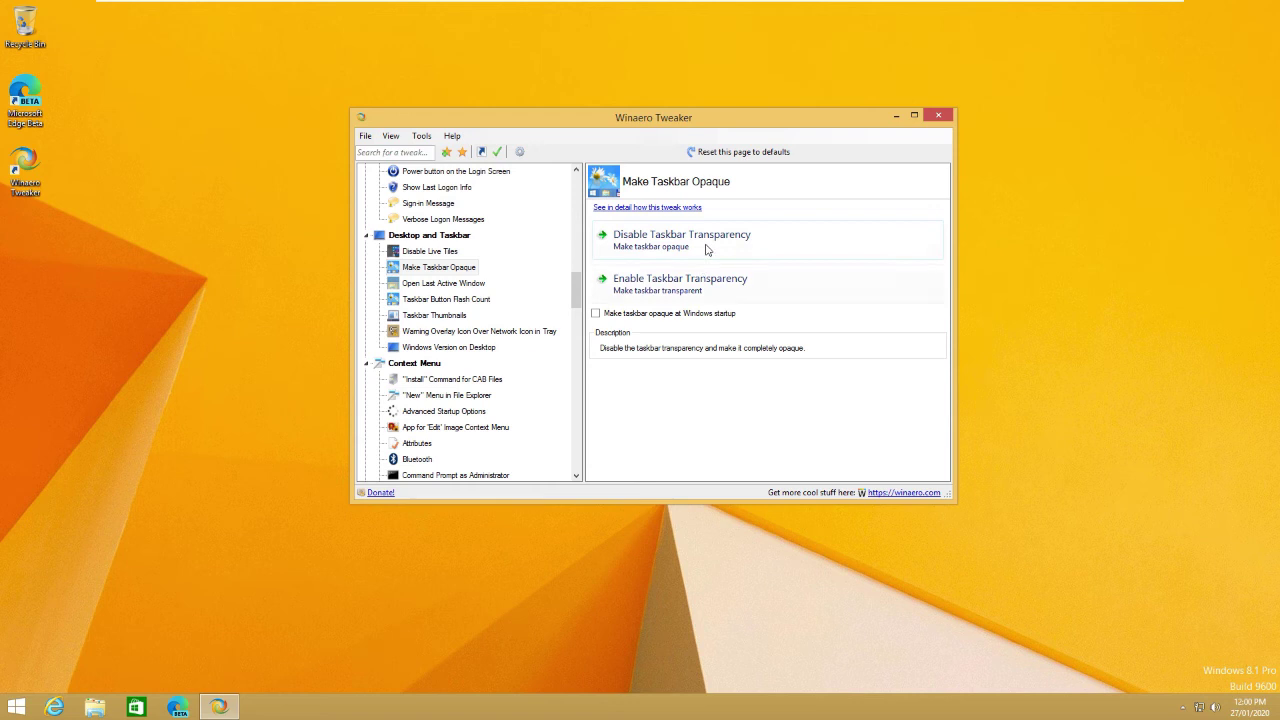
- Look over the taskbar tweaks and turn on Show Windows version on Desktop
left_click(485, 284)
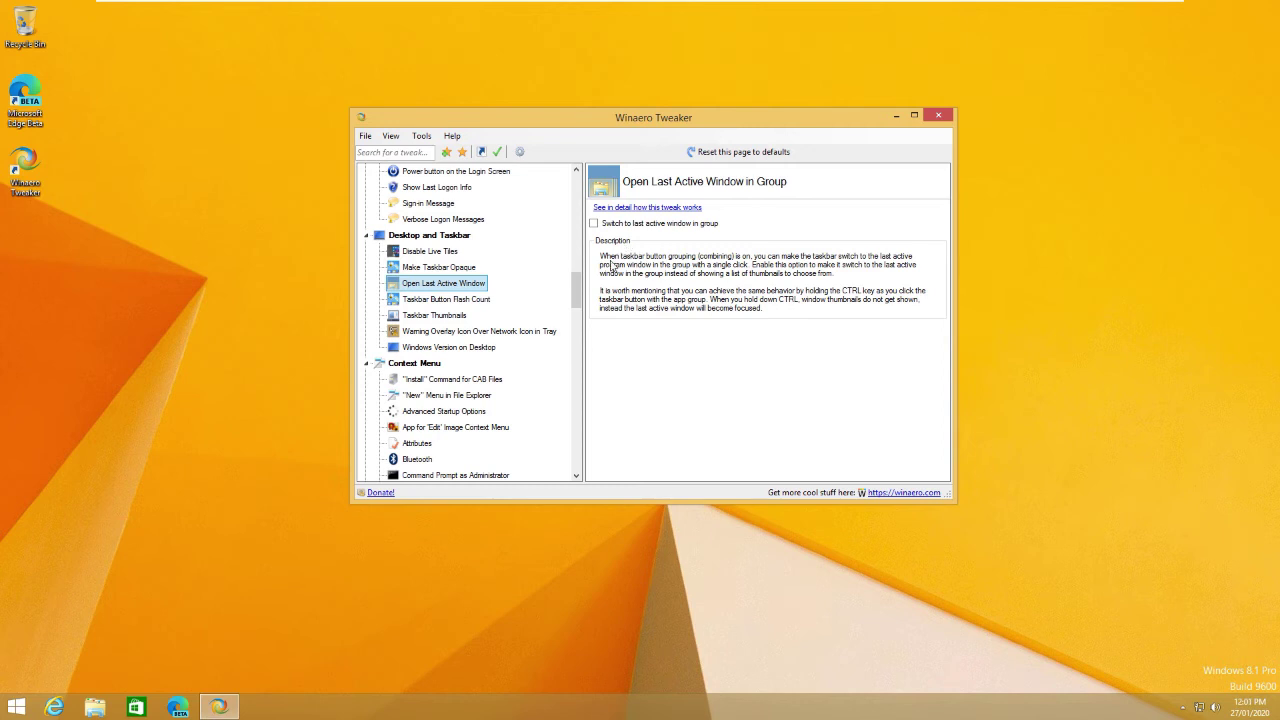
left_click(446, 300)
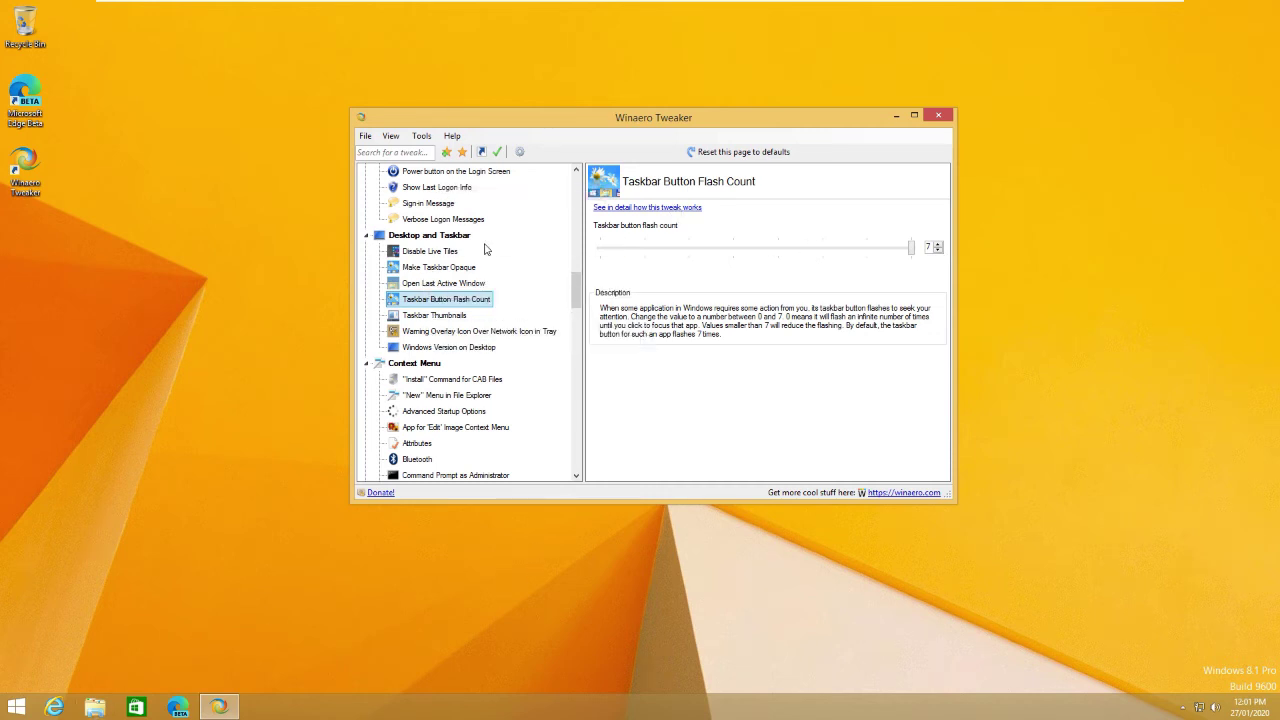
left_click(415, 316)
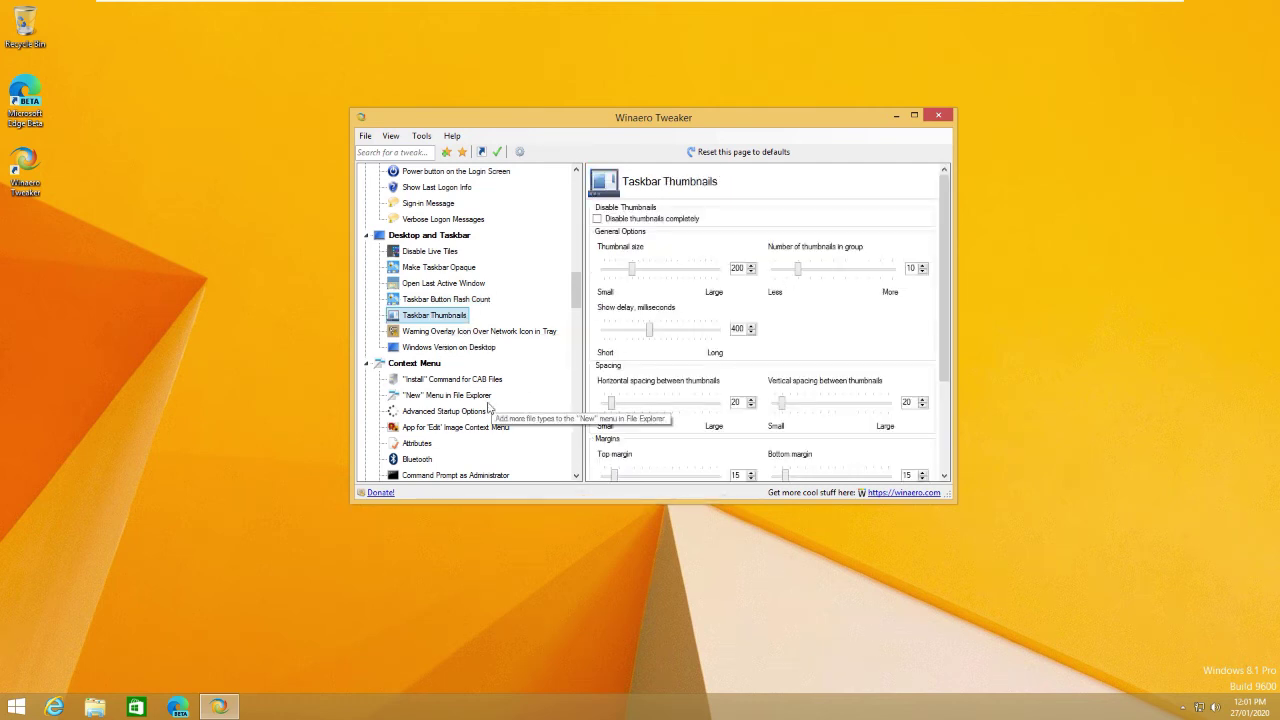
left_click(406, 349)
left_click(614, 224)
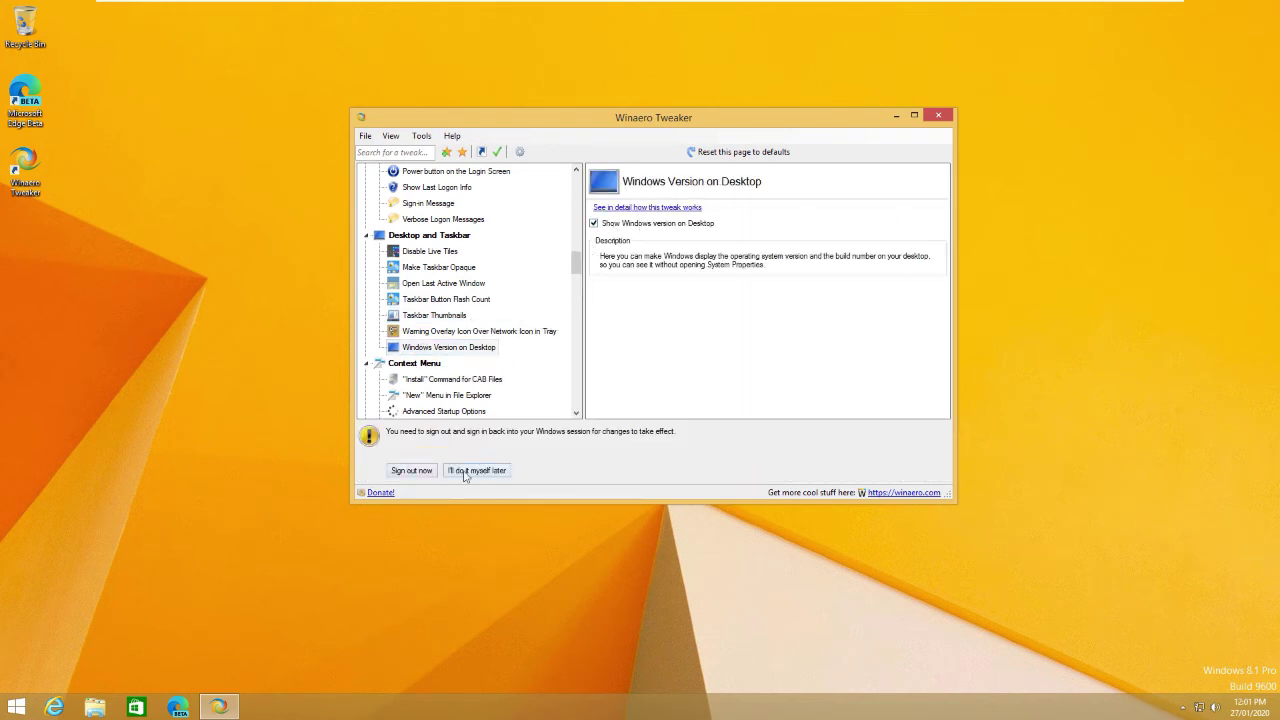
- Postpone signing out, untick Show Windows version on Desktop, and show the CAB "Install" command tweak
left_click(476, 470)
left_click(608, 225)
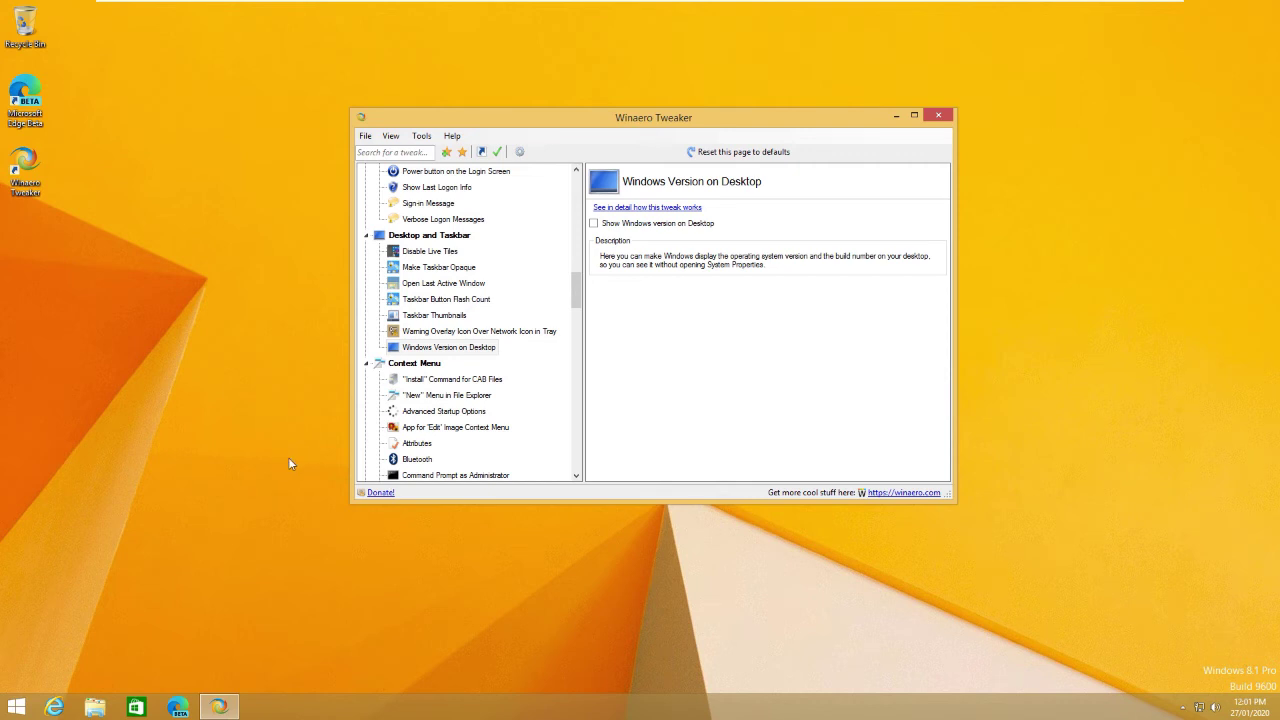
left_click(426, 380)
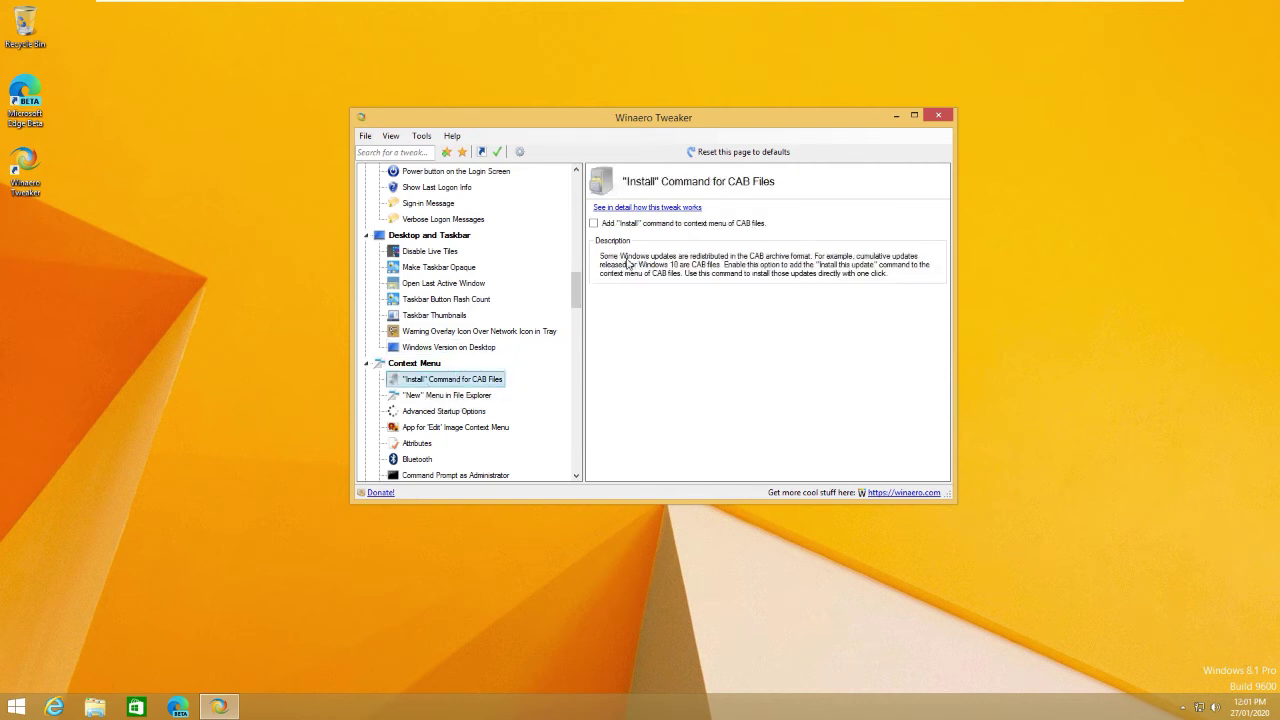
- Enable the Kill Not Responding Tasks entry in the desktop context menu
left_click_drag(575, 289, 575, 318)
left_click(448, 381)
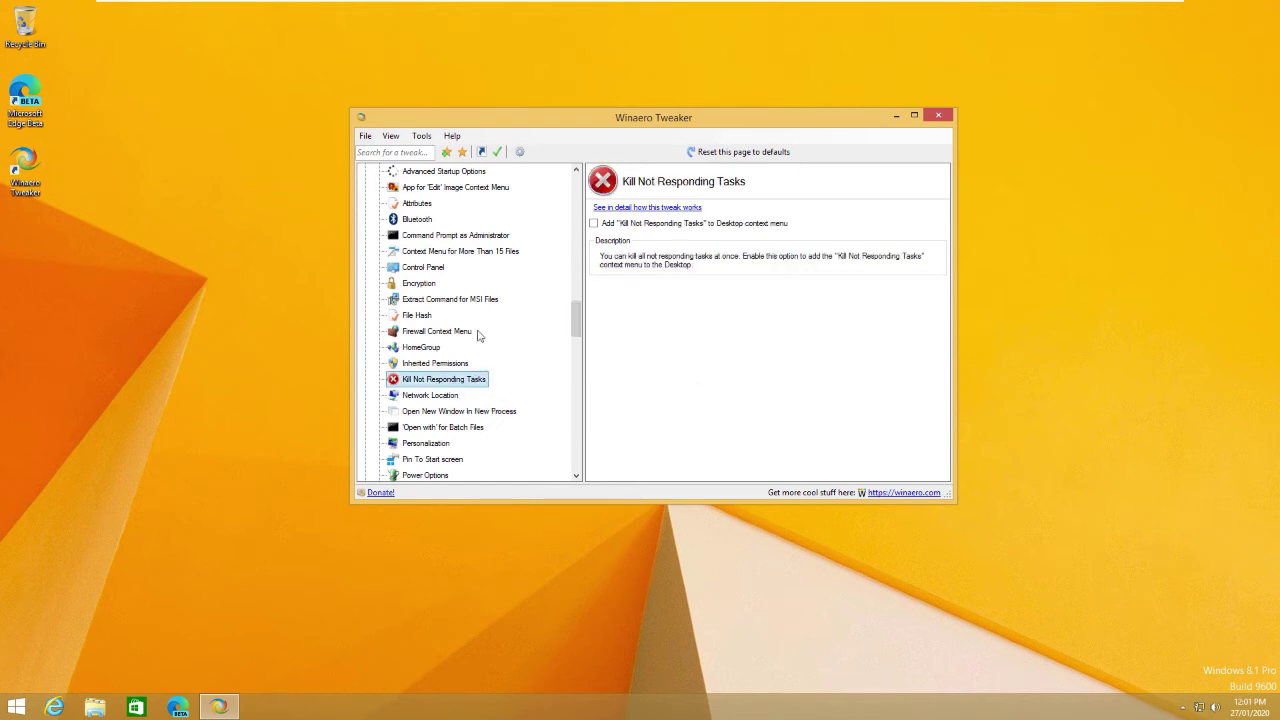
scroll(477, 333, "up", 4)
scroll(517, 340, "down", 5)
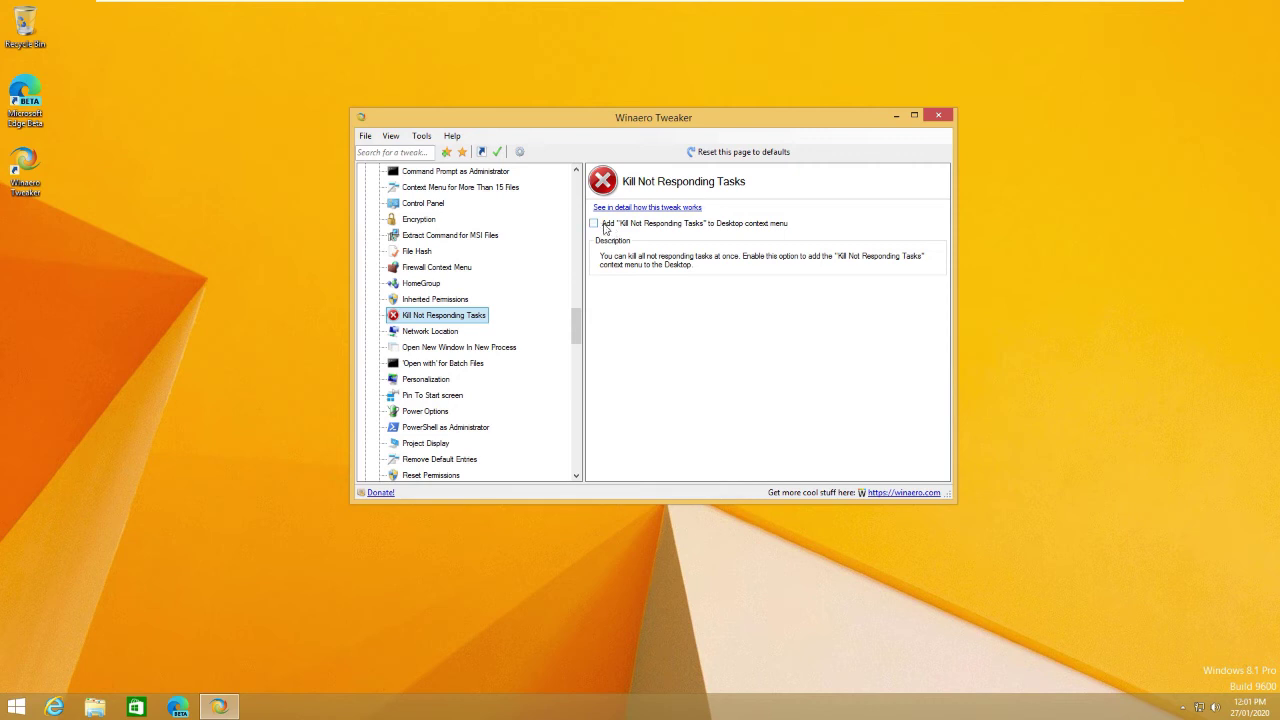
left_click(600, 224)
- Run Kill Not Responding Tasks from the desktop menu, close cmd.exe, then disable the entry
right_click(145, 340)
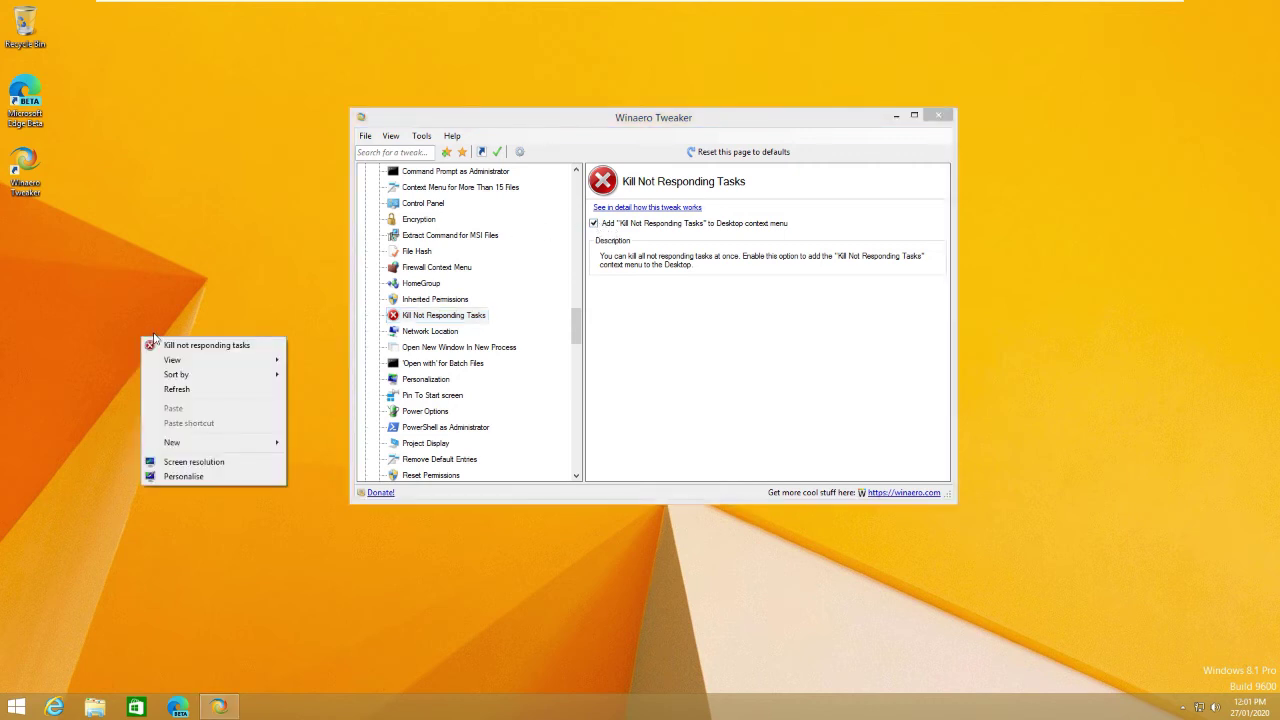
left_click(182, 348)
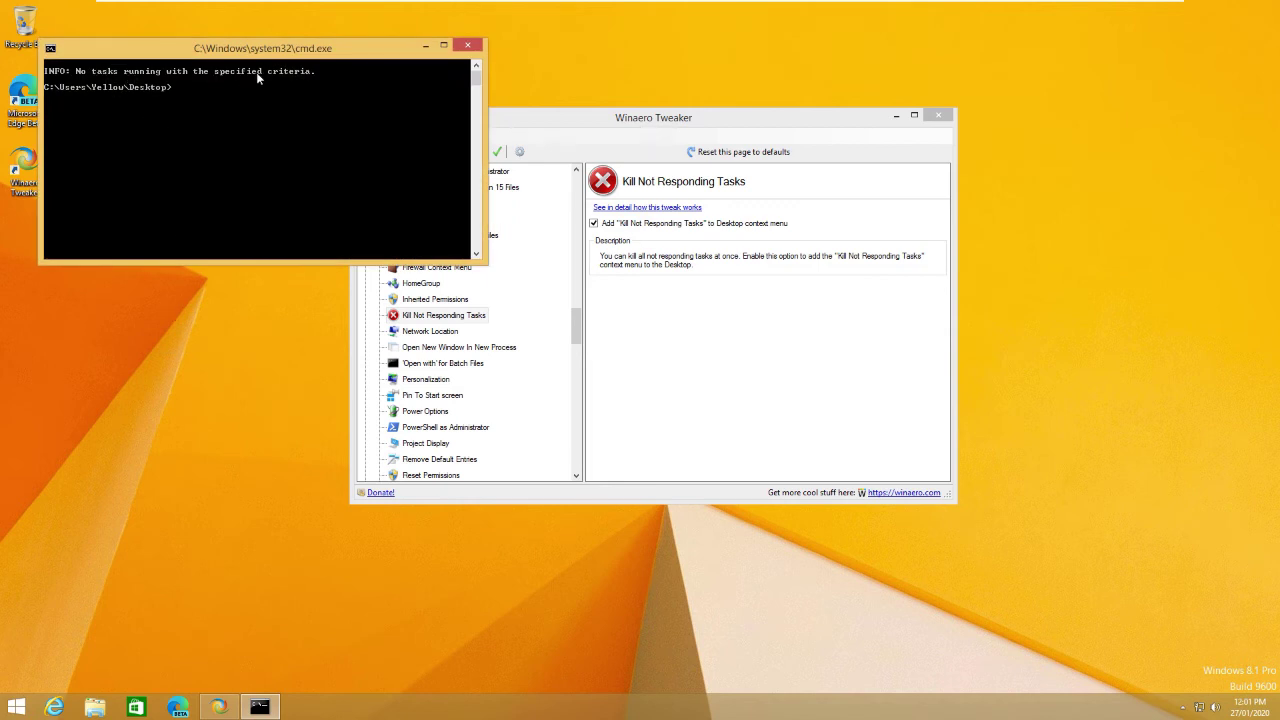
left_click(467, 45)
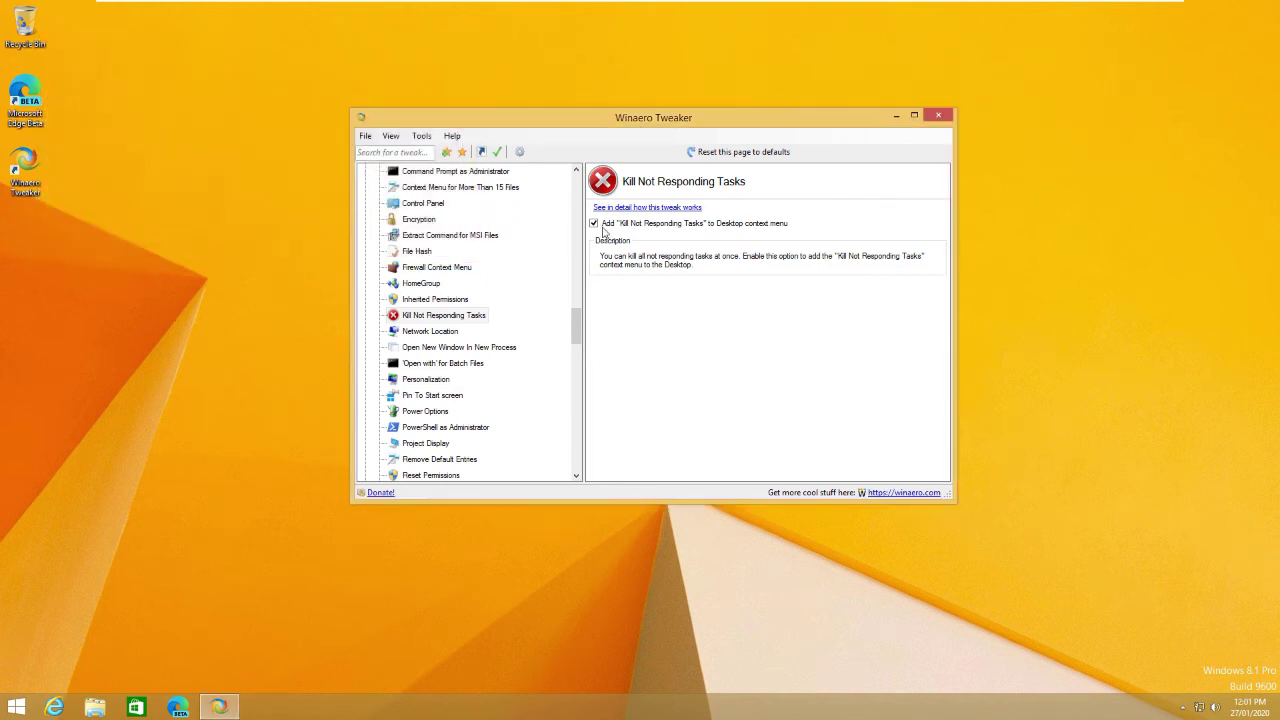
left_click(594, 223)
left_click_drag(576, 342, 575, 375)
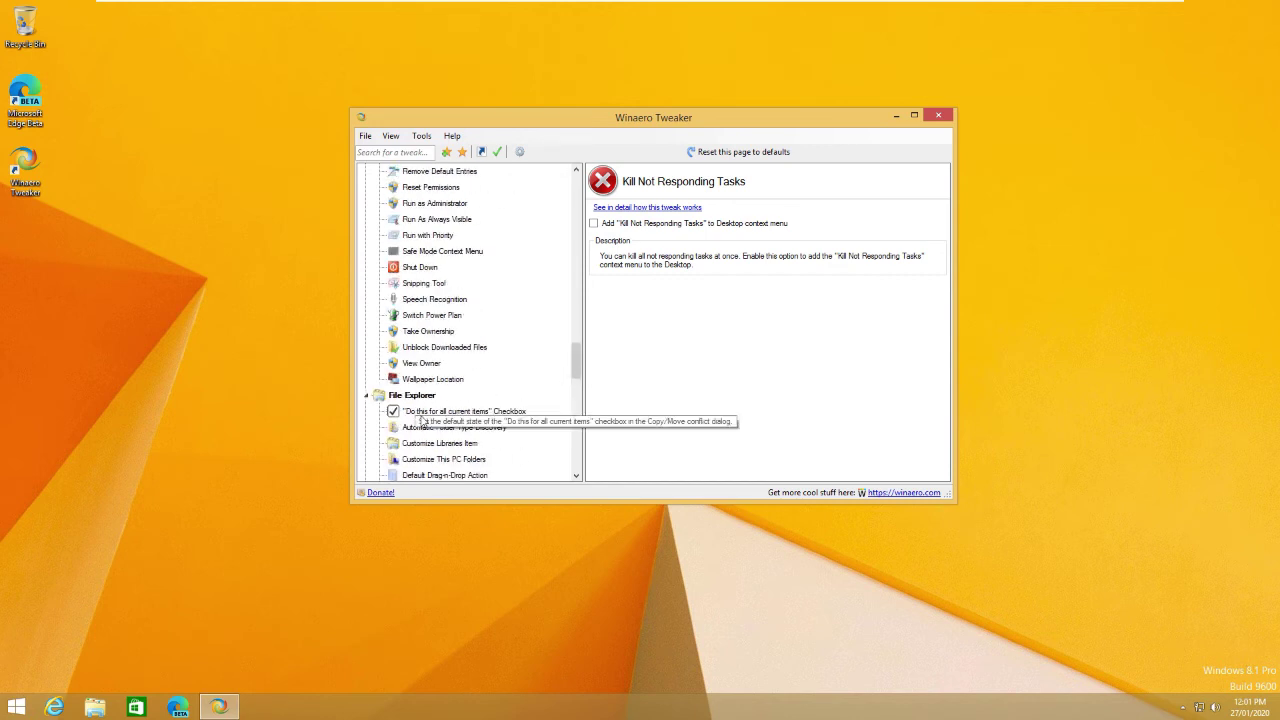
left_click_drag(575, 358, 576, 190)
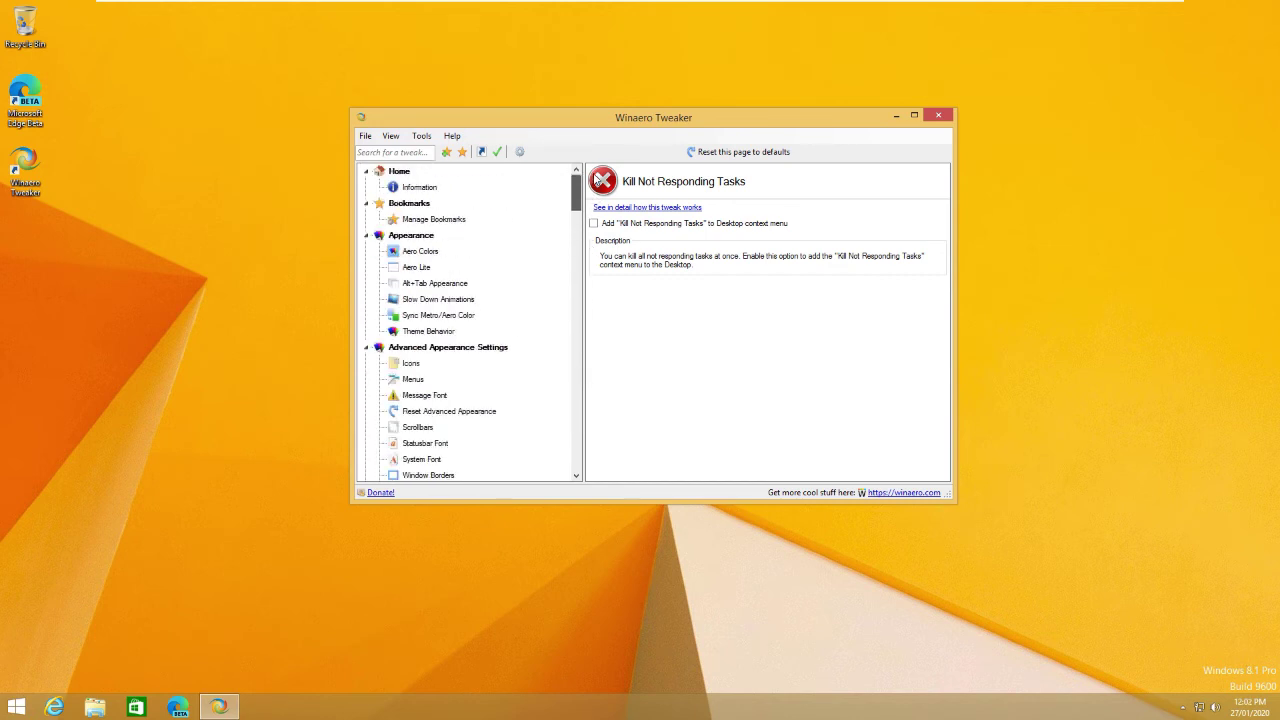
left_click(375, 151)
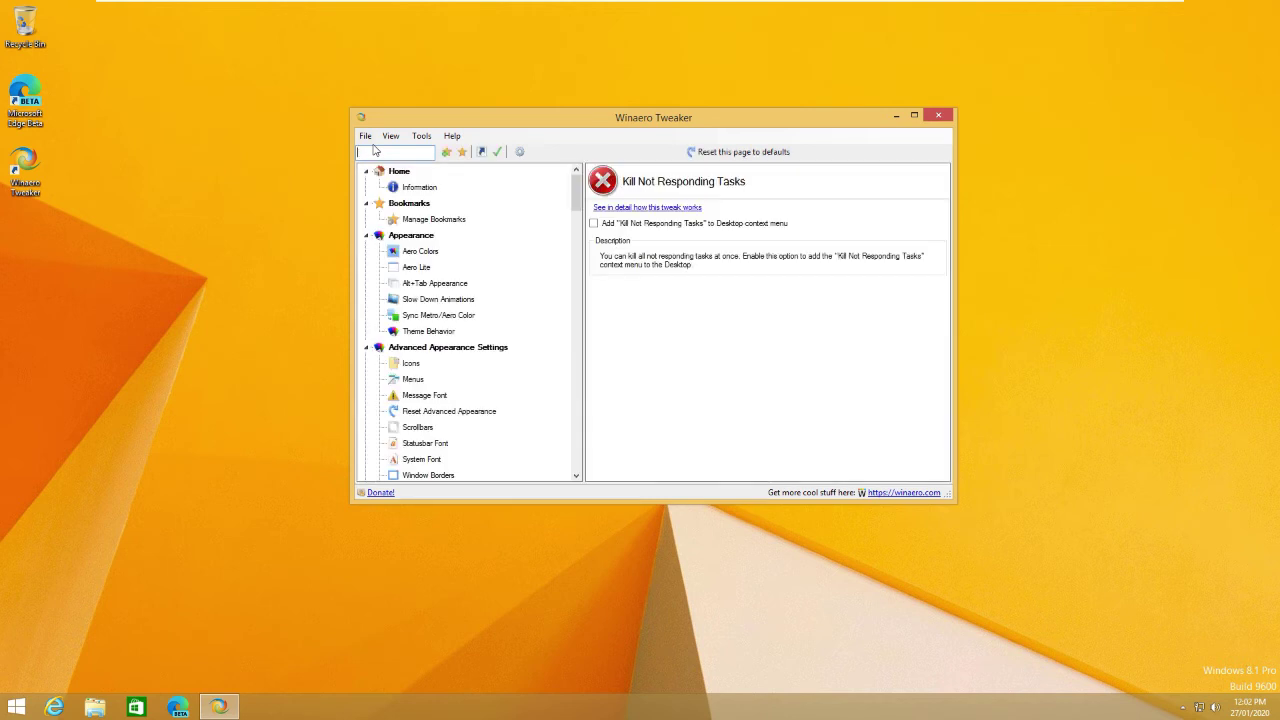
type("co")
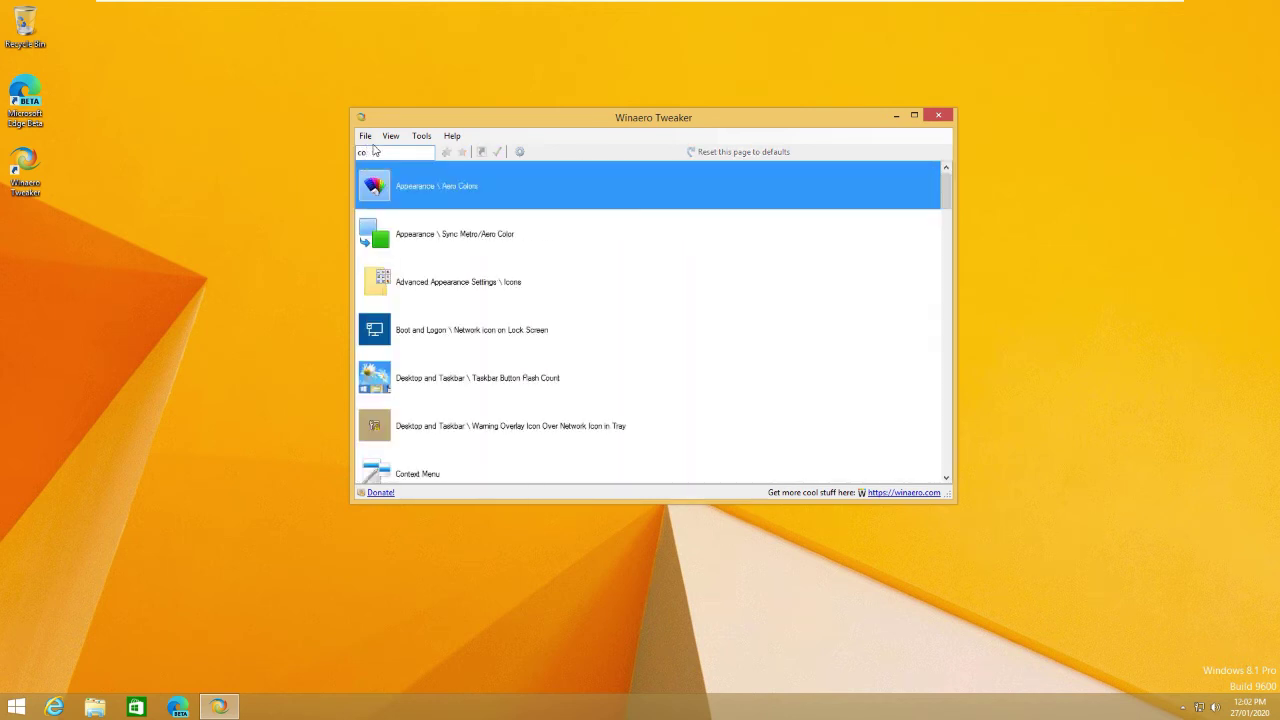
type("ntrol")
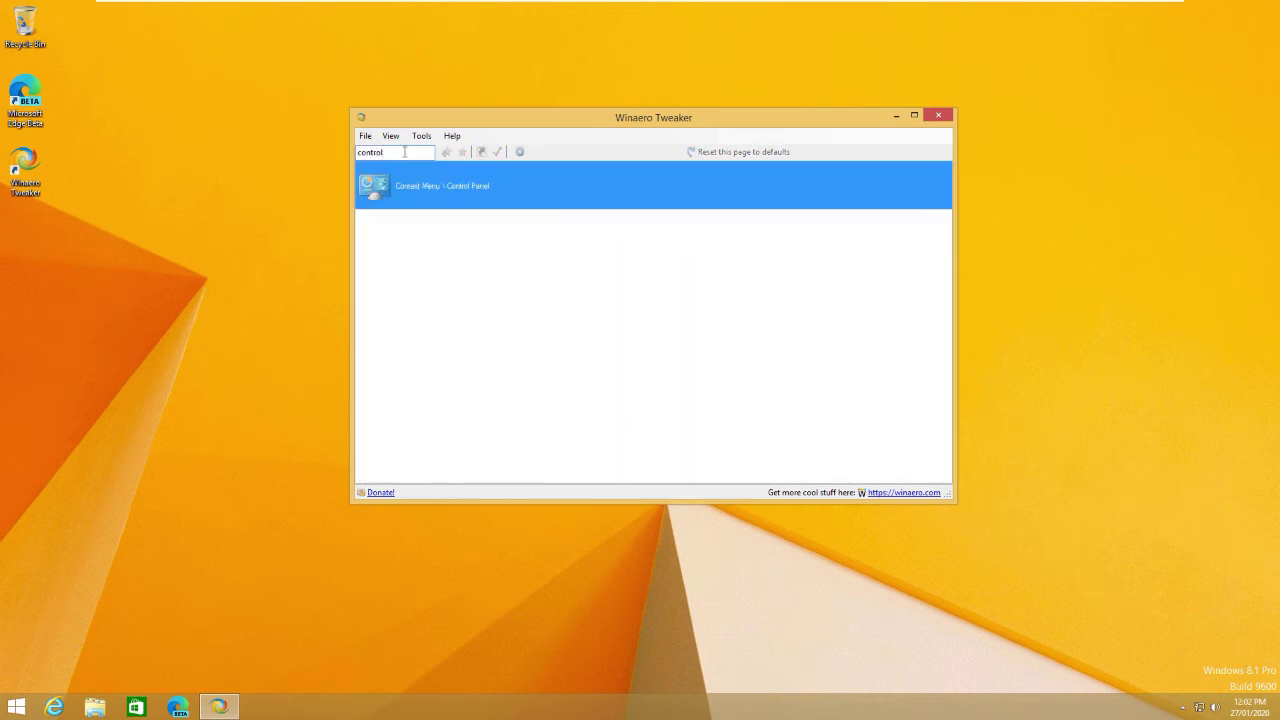
left_click(425, 173)
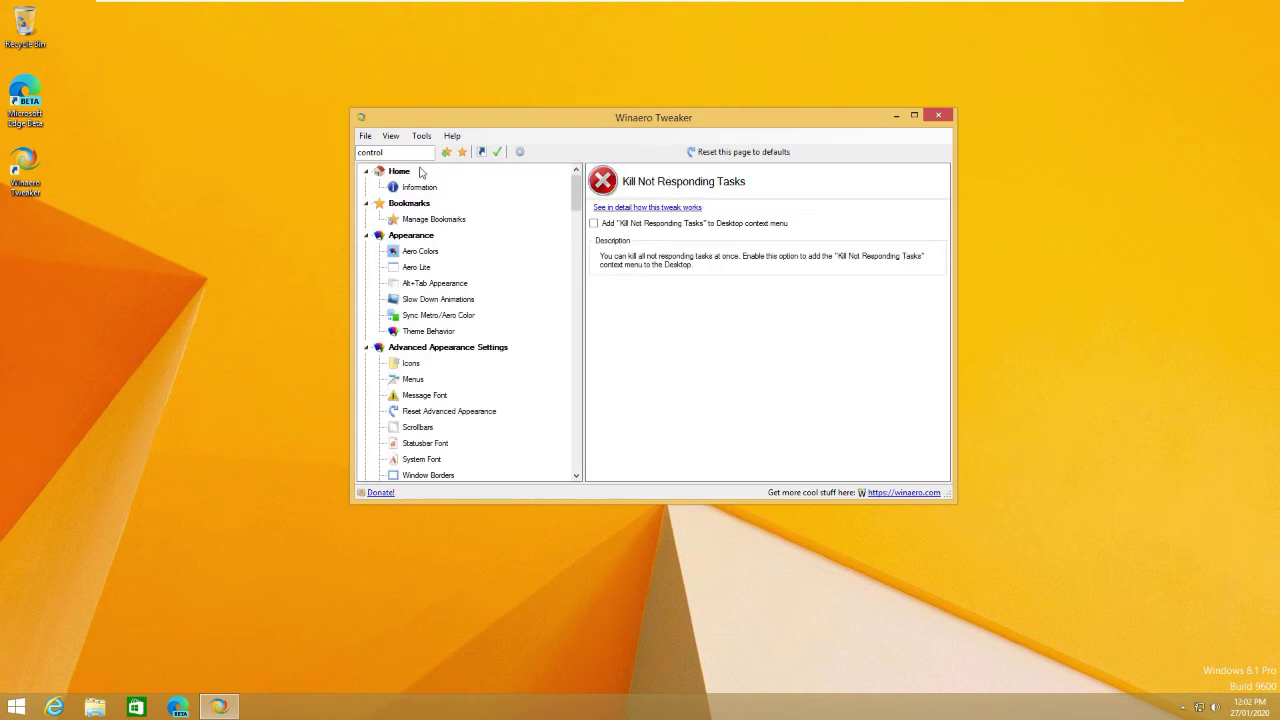
key("ctrl+a")
key("BackSpace")
left_click_drag(575, 190, 565, 375)
- Open Personalise from the desktop menu, browse the themes and enlarge the window
right_click(235, 510)
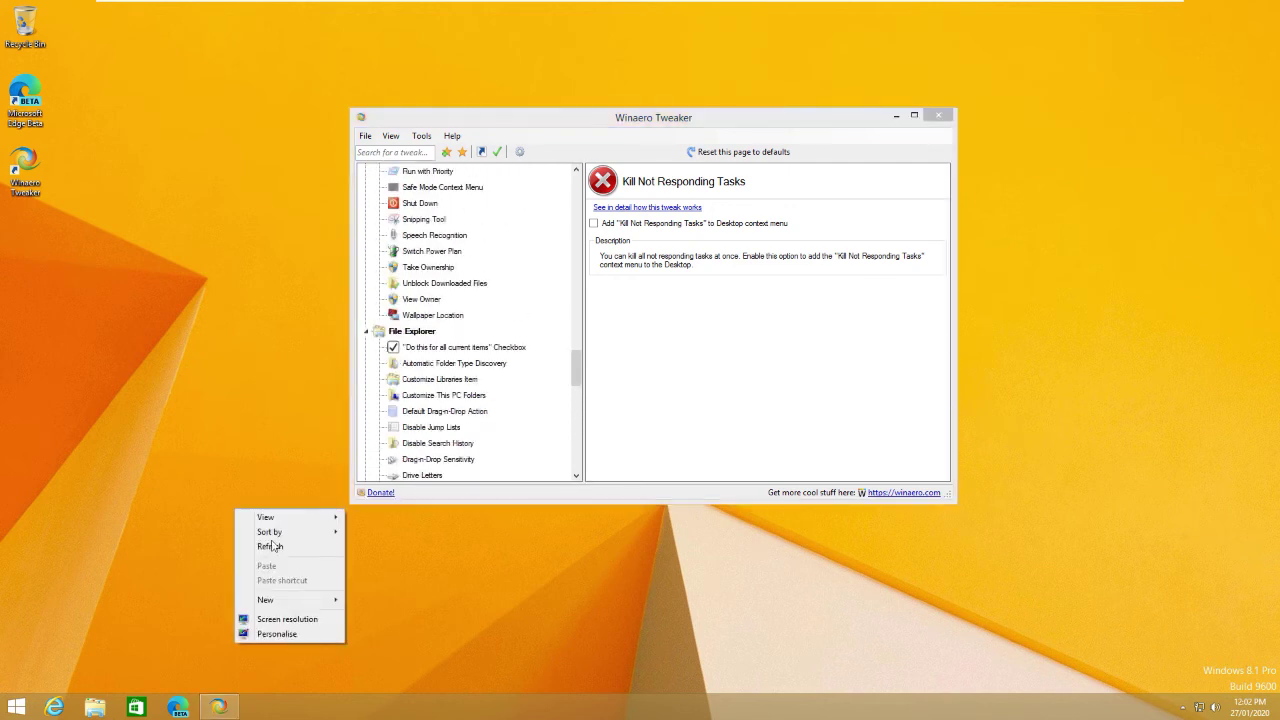
left_click(278, 634)
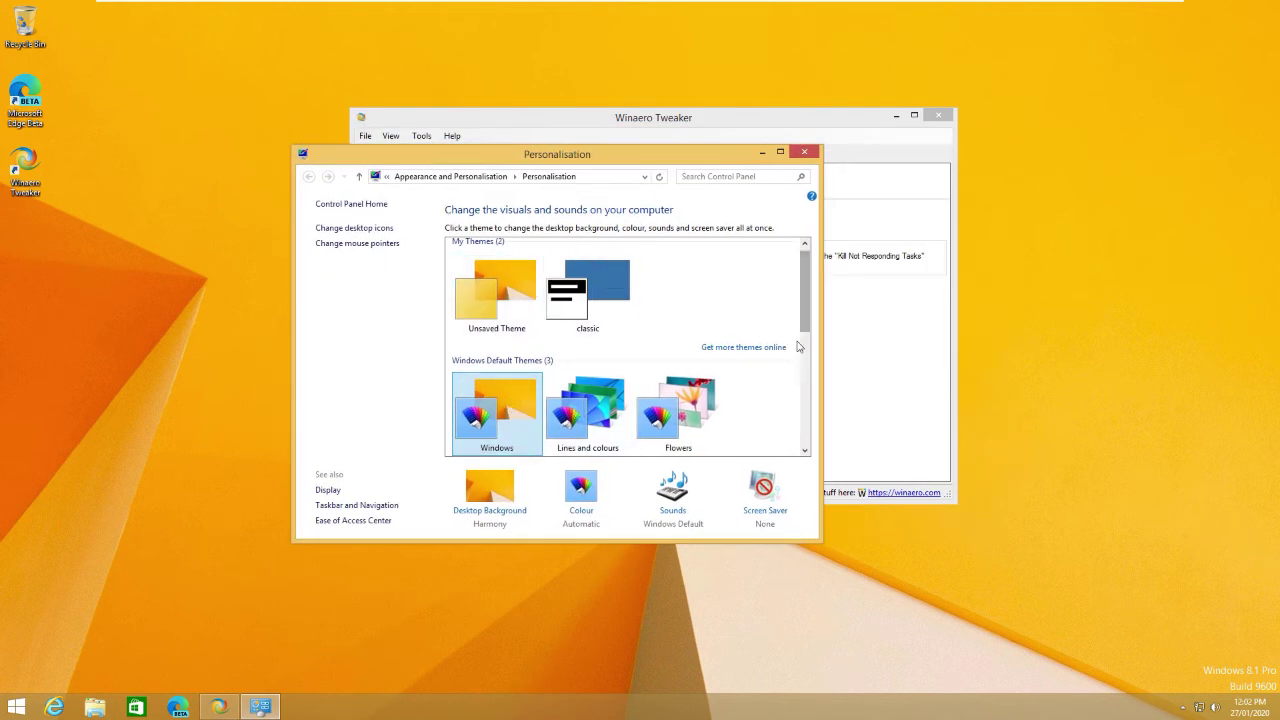
scroll(794, 360, "down", 6)
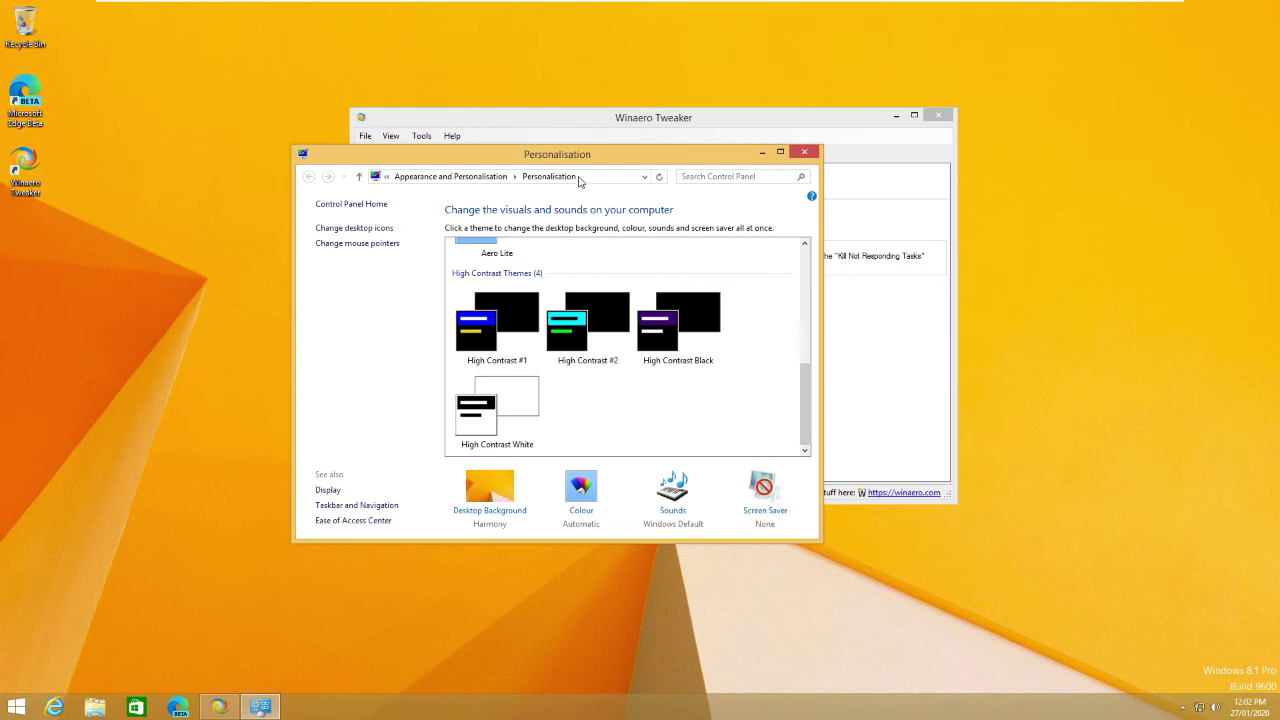
left_click_drag(290, 543, 233, 559)
scroll(586, 380, "up", 6)
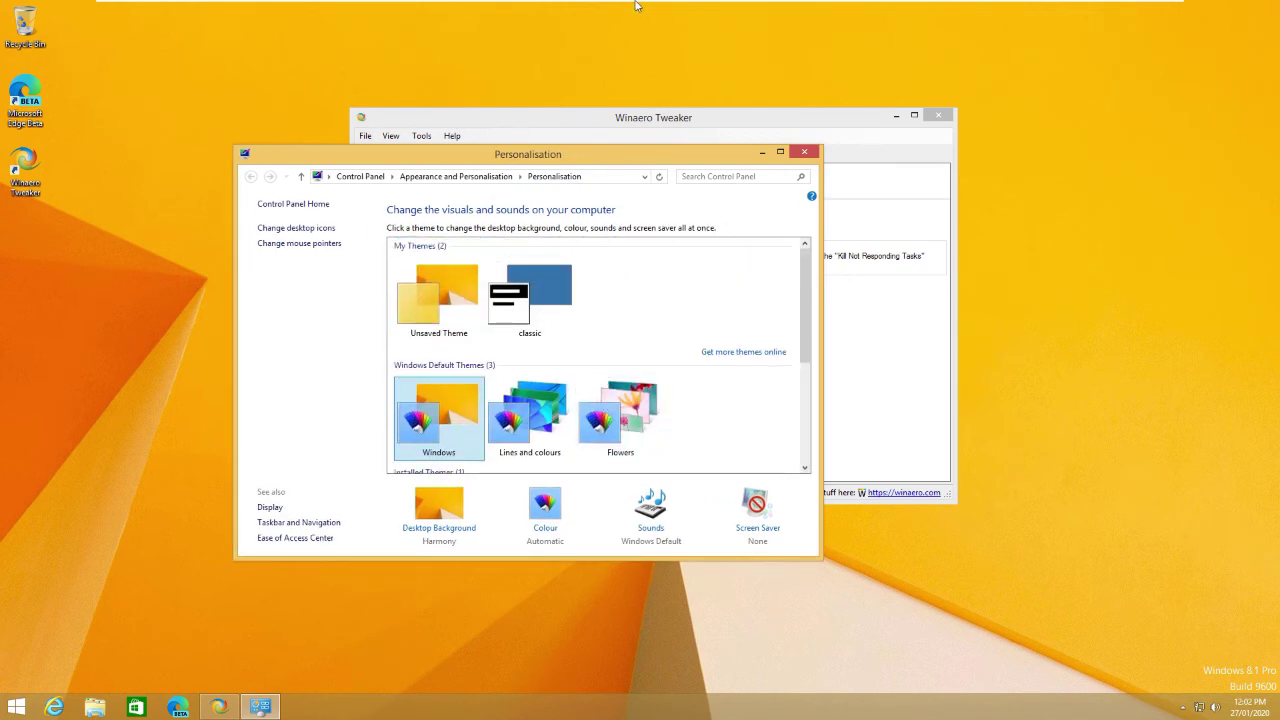
- Exit VMware's full-screen mode for the Windows 8.1 virtual machine
mouse_move(635, 6)
left_click(473, 10)
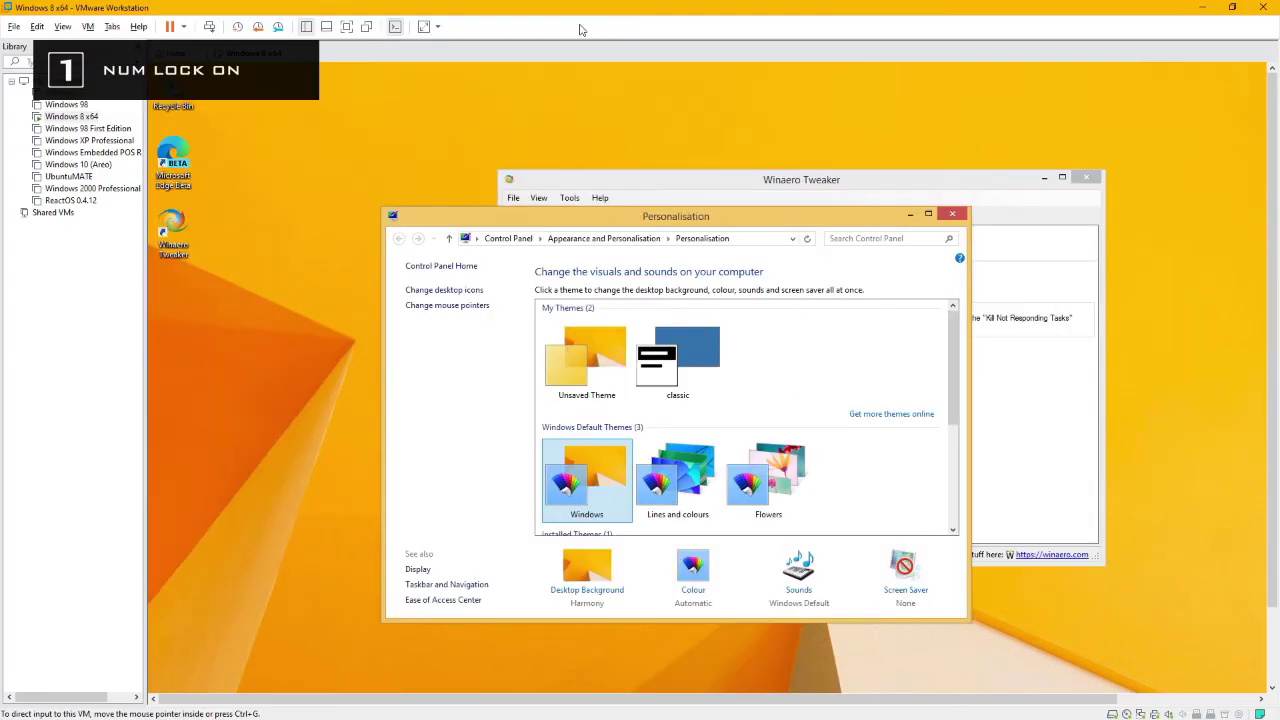
key("Num_Lock")
- Toggle the host Start menu, then switch away from the VM to the host desktop
key("super")
key("super+a")
key("Escape")
key("super")
key("super")
key("super")
key("super")
key("super")
key("super")
key("super")
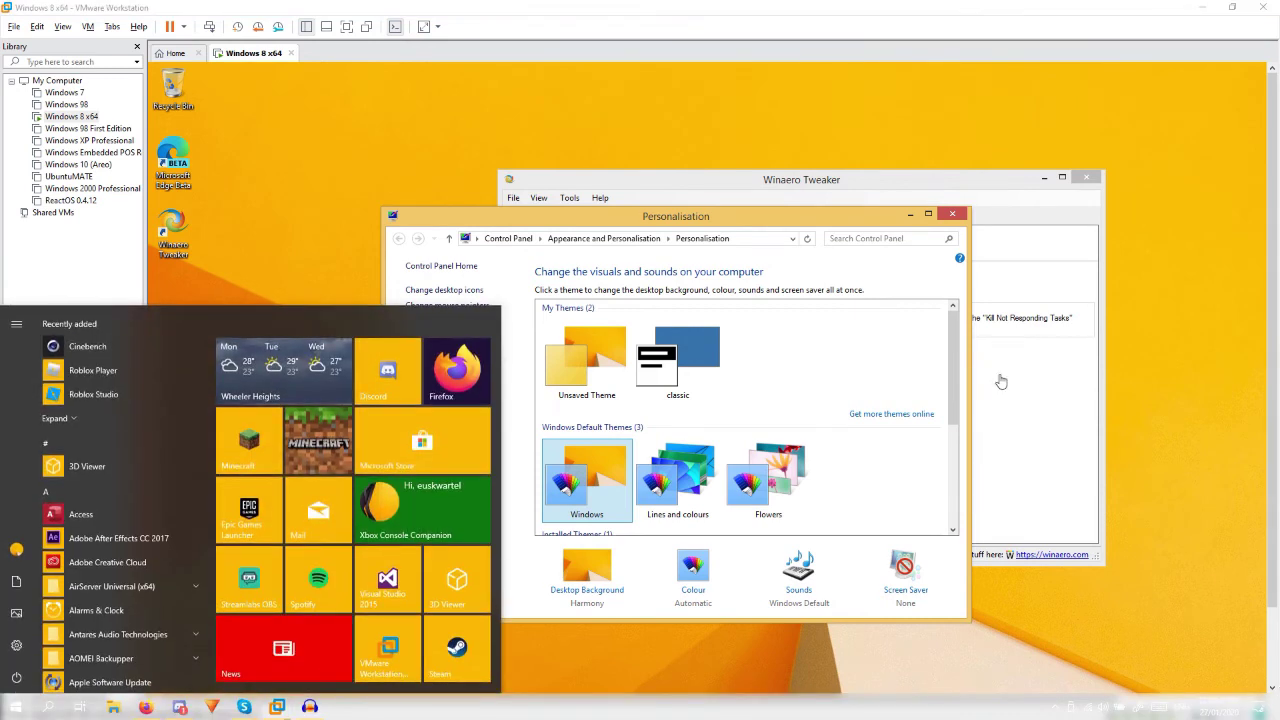
key("super")
key("super")
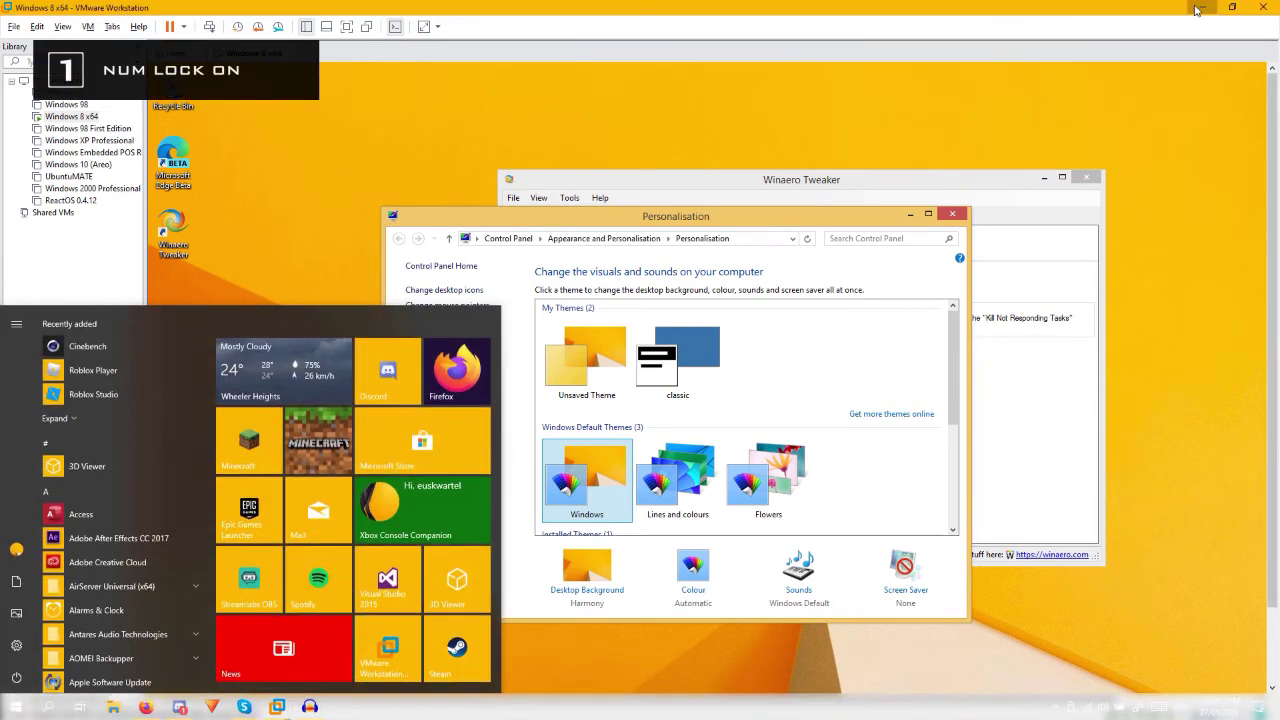
key("alt+Tab")
key("super+d")
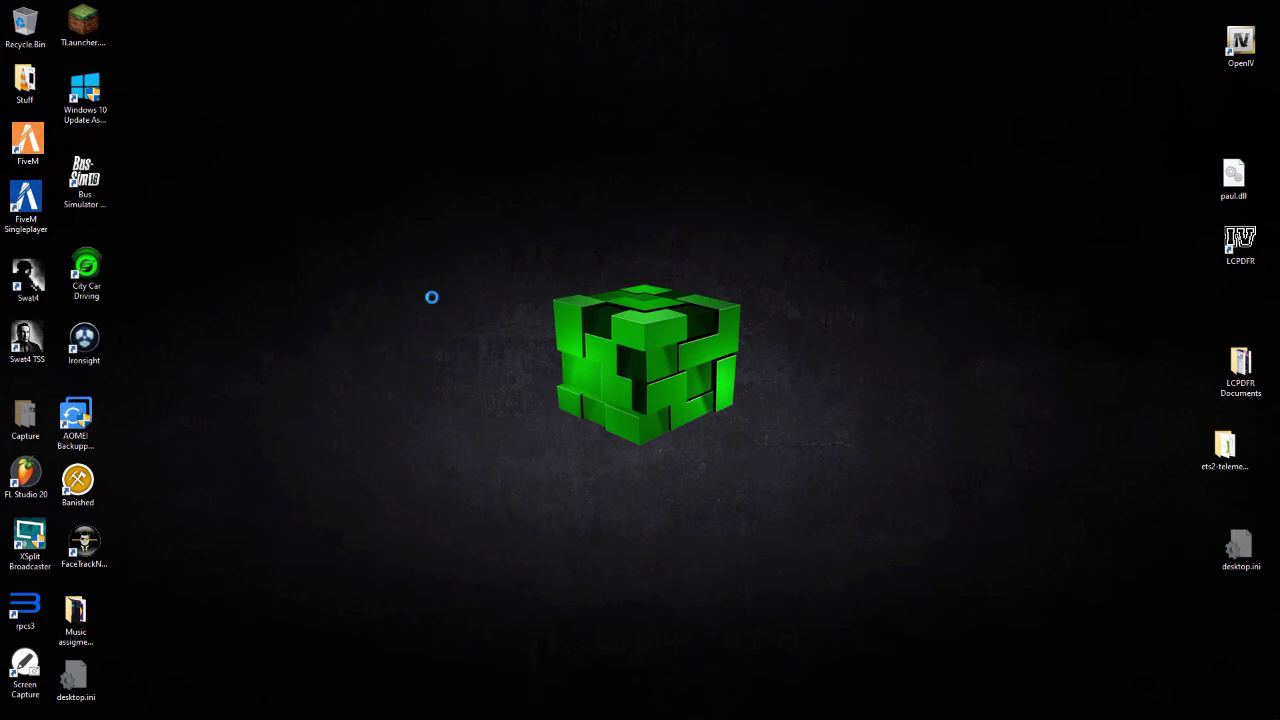
- Search for 'control' and open Control Panel
right_click(431, 297)
left_click(239, 582)
left_click(48, 707)
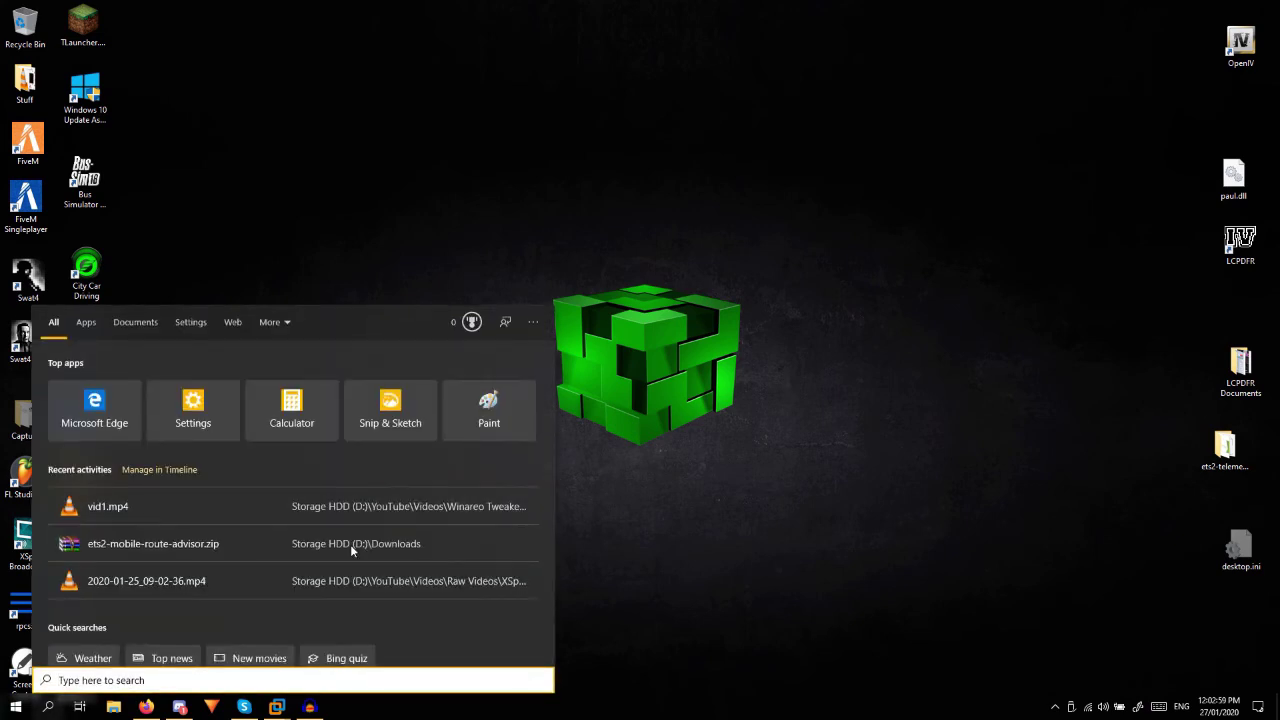
type("control")
key("Return")
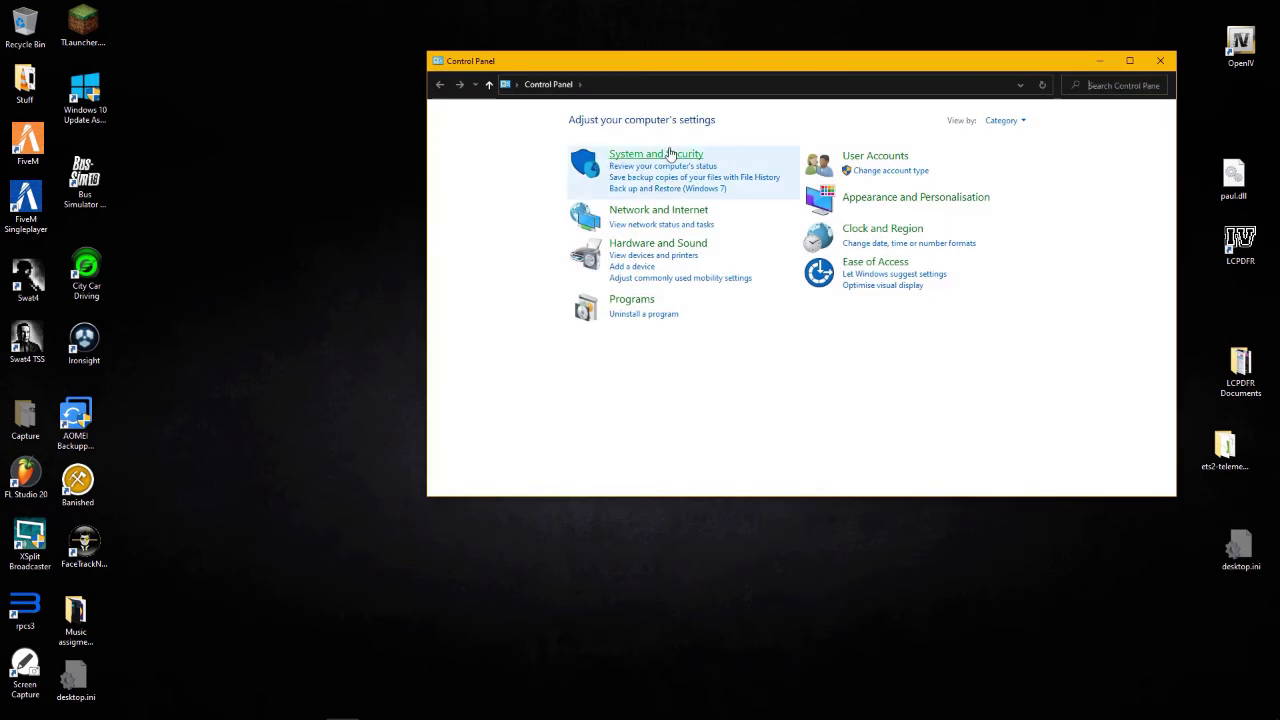
- Open Appearance and Personalisation's classic Personalisation, then close Control Panel
left_click(847, 199)
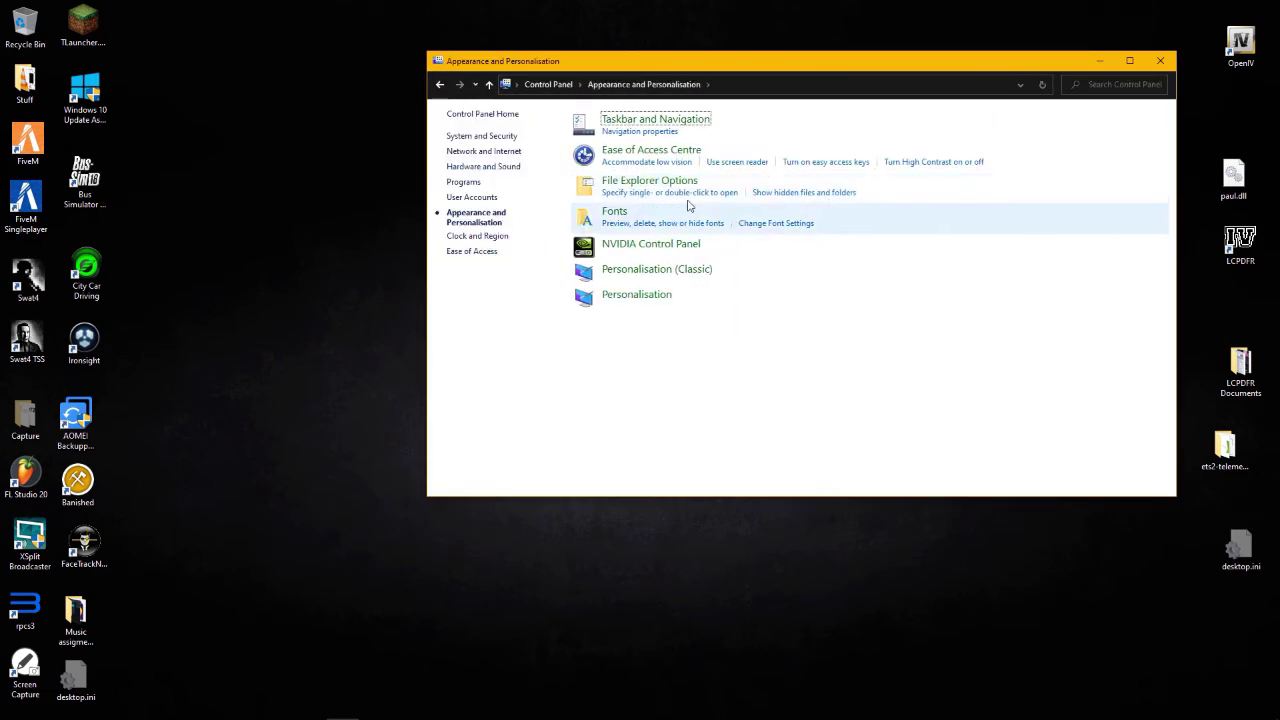
left_click(660, 268)
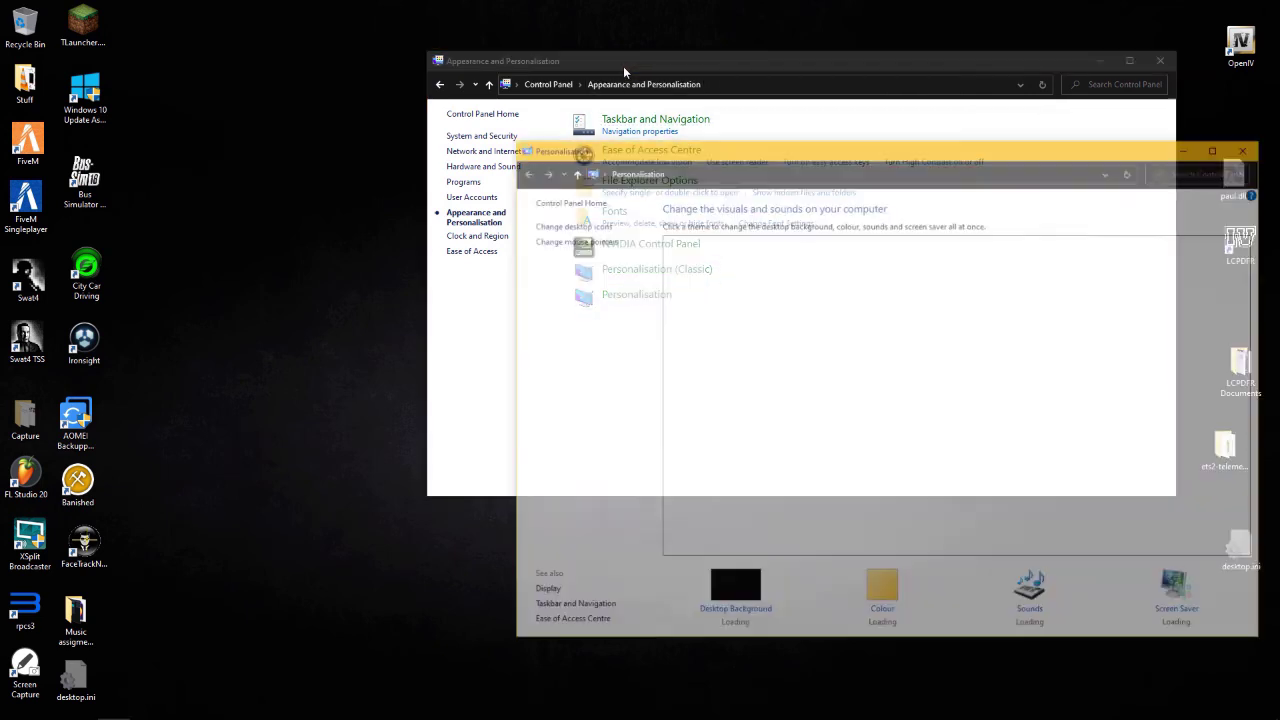
left_click(1160, 62)
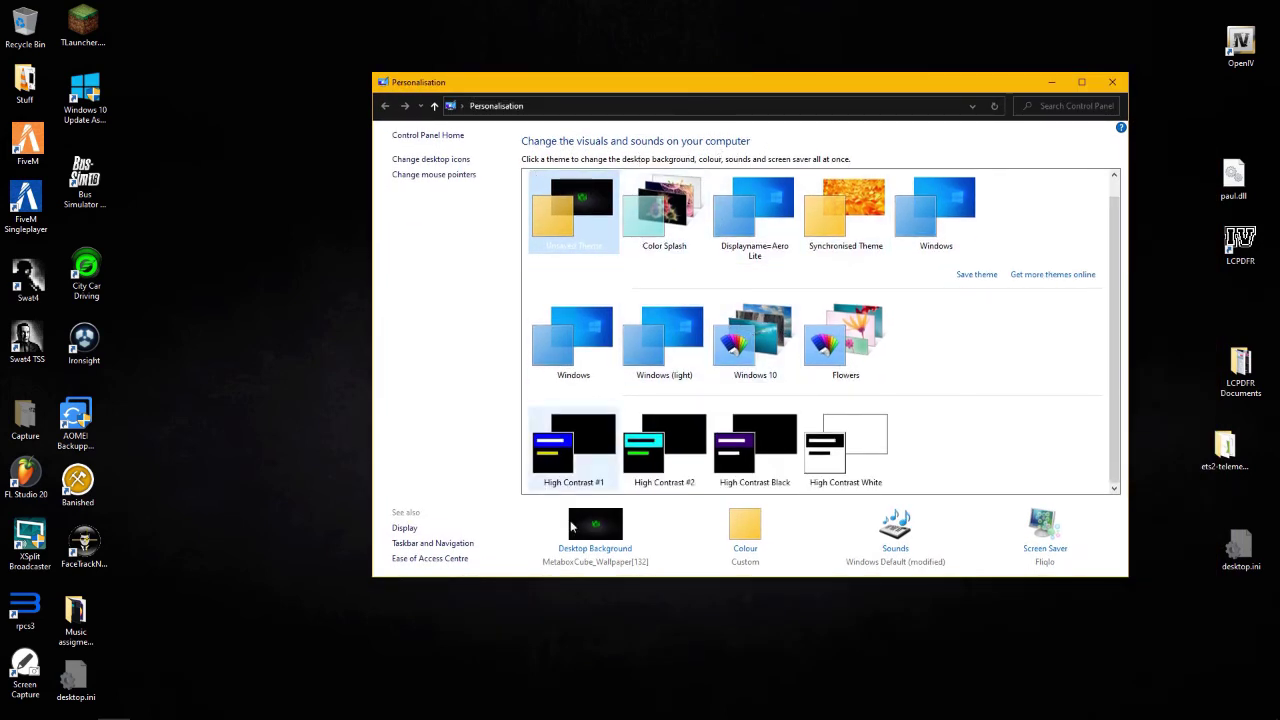
left_click(1112, 82)
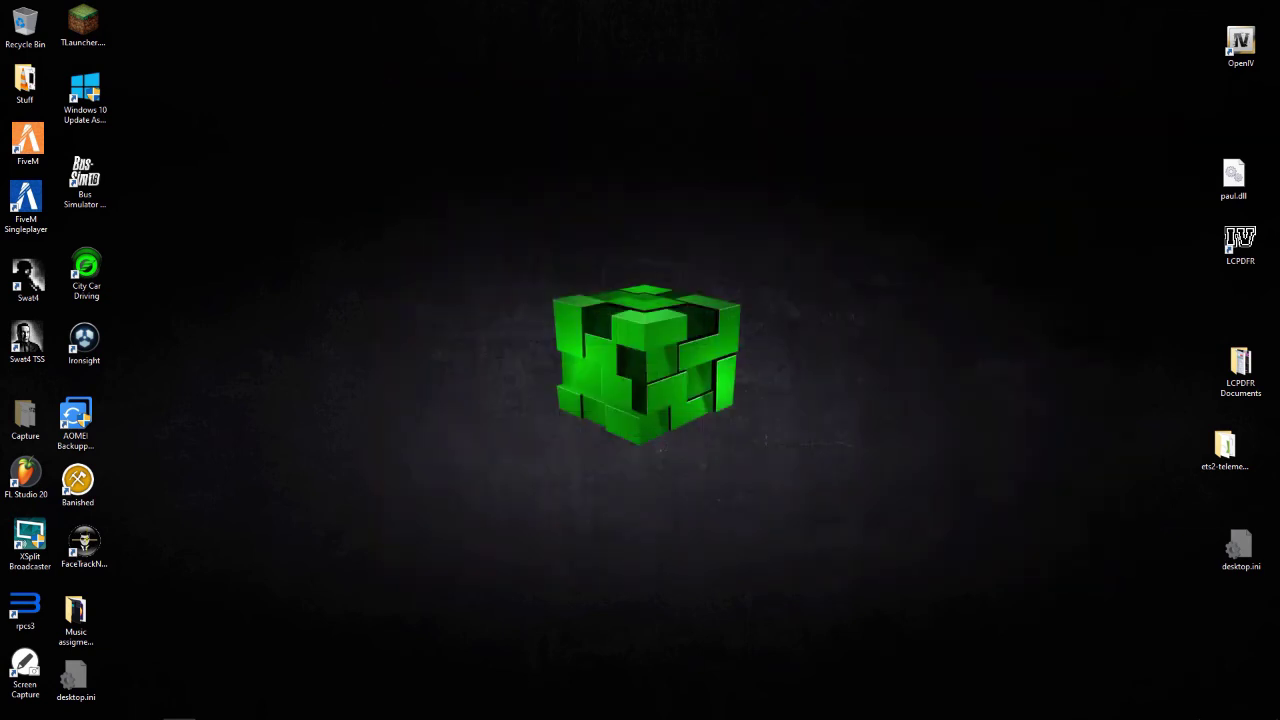
- Return to the VM, close Personalisation and open Tools > Change OEM Information in the tweaker
mouse_move(309, 707)
left_click(345, 632)
left_click(346, 27)
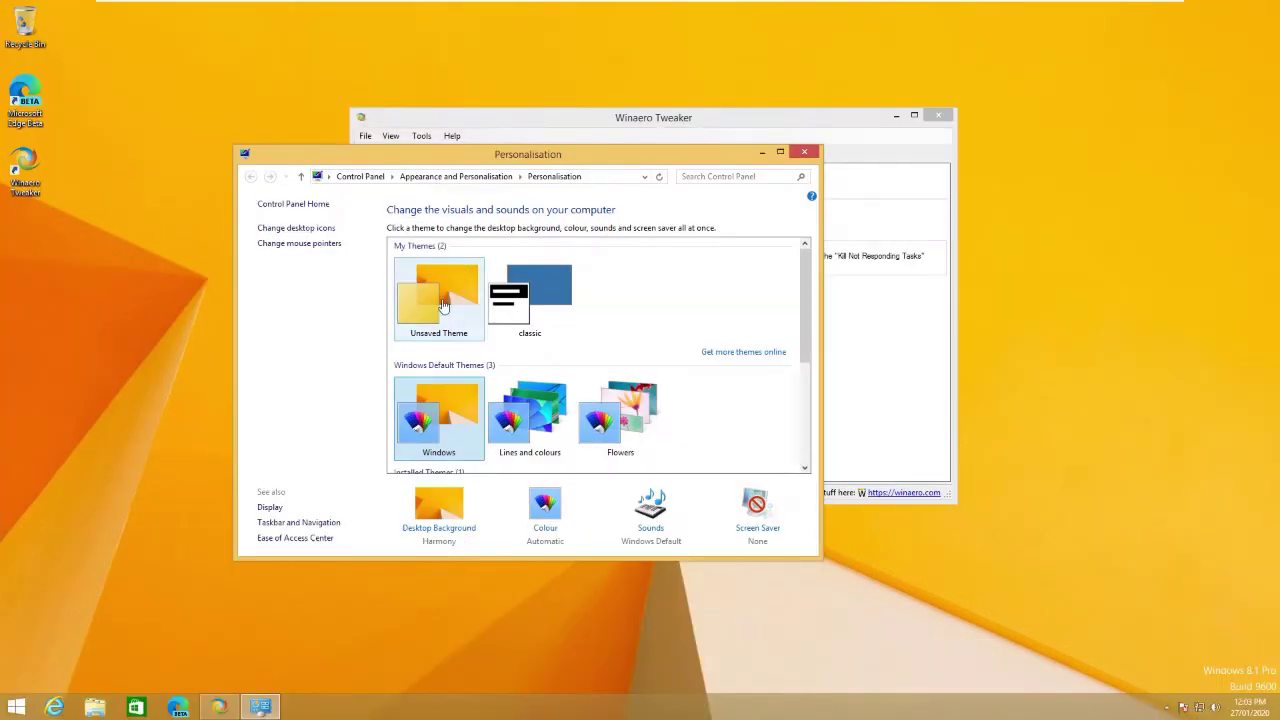
left_click(803, 150)
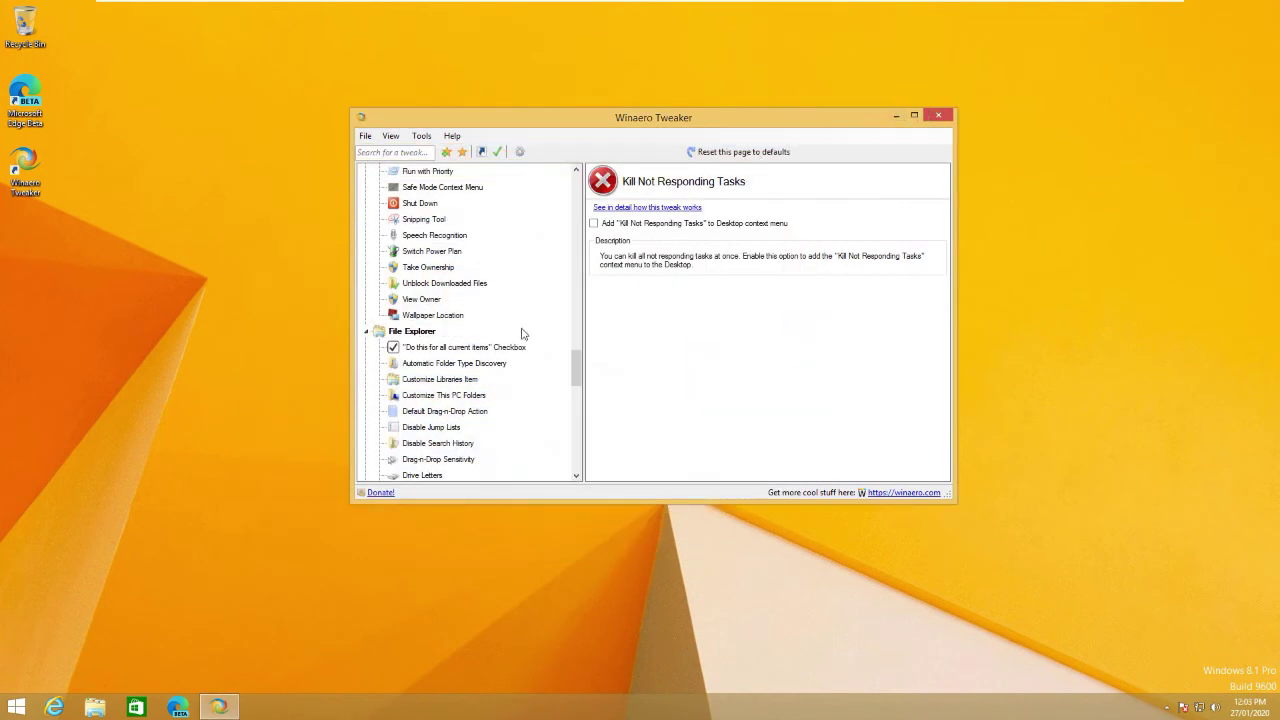
left_click_drag(576, 368, 577, 473)
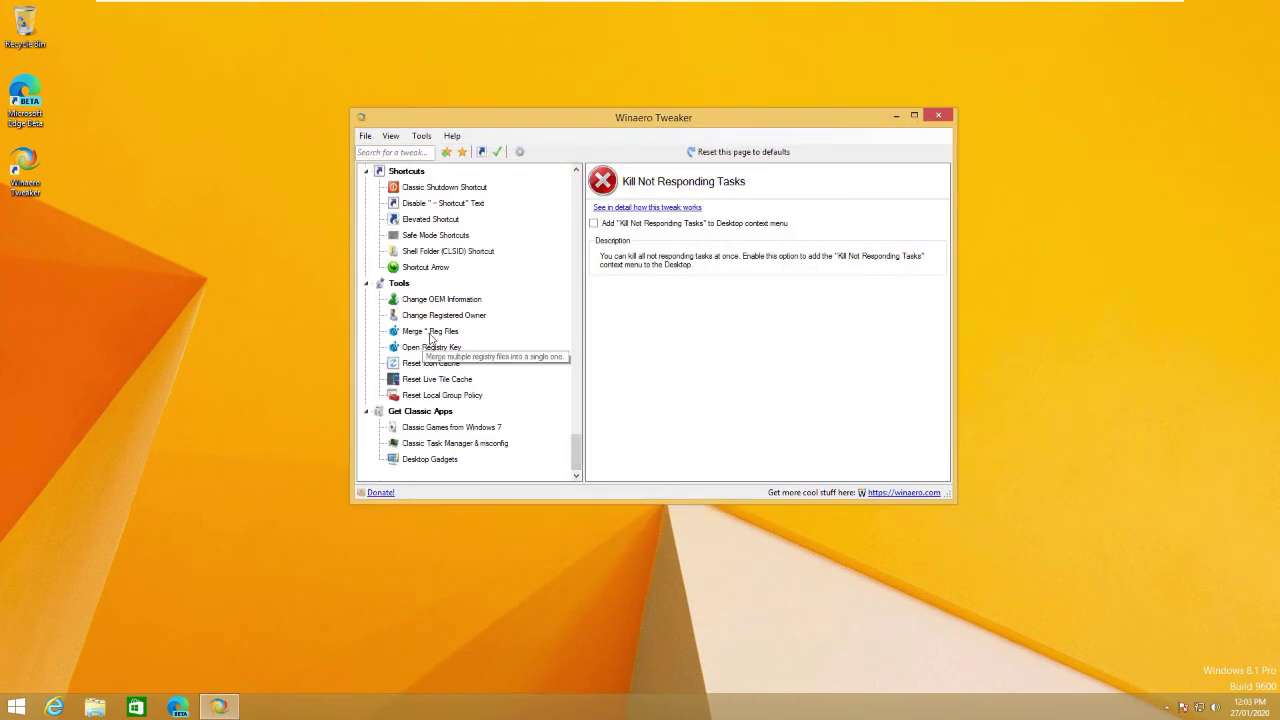
left_click(436, 299)
- Enter HP as the Manufacturer and HP Pavilion as the Model
left_click(707, 225)
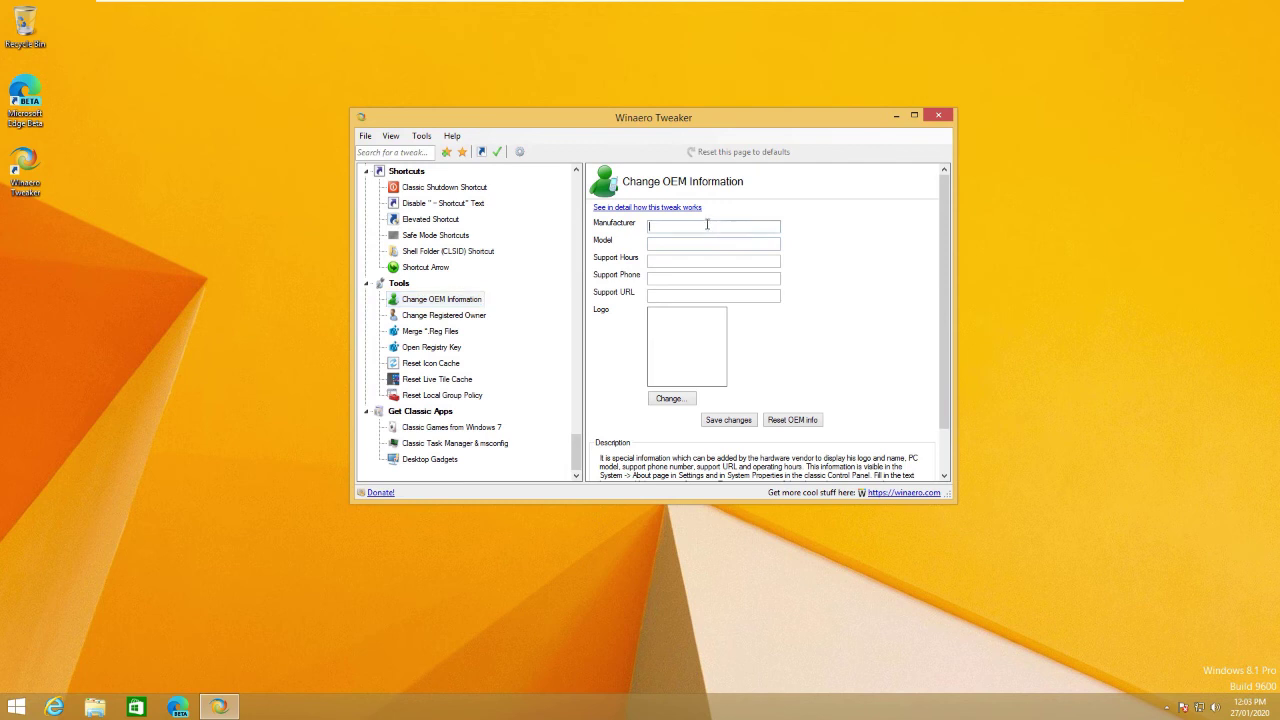
type("V")
left_click(100, 707)
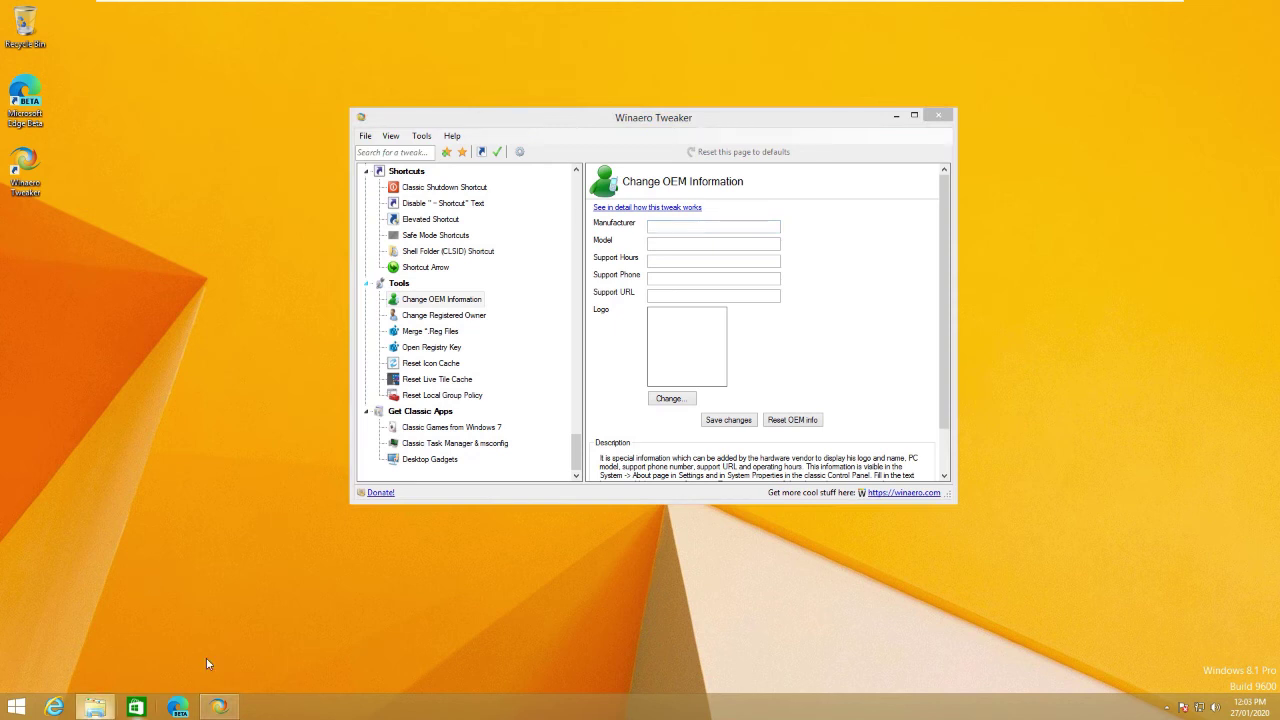
left_click(1031, 168)
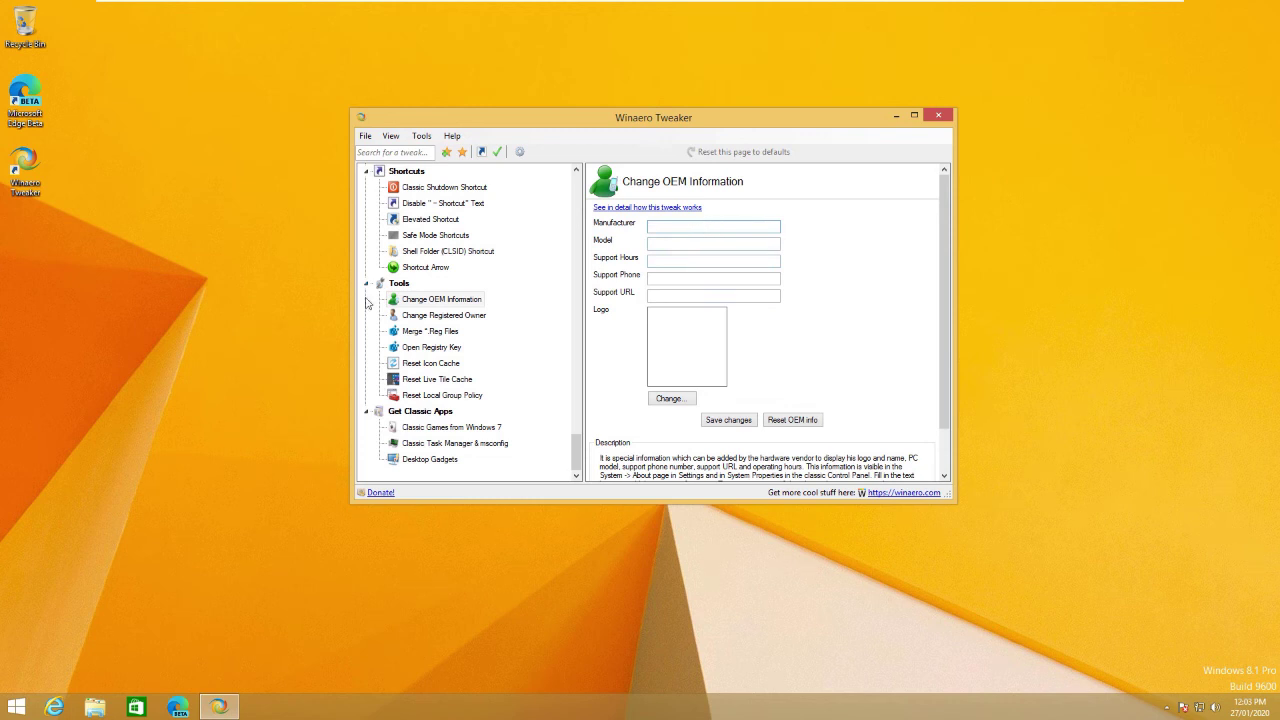
right_click(153, 317)
left_click(35, 65)
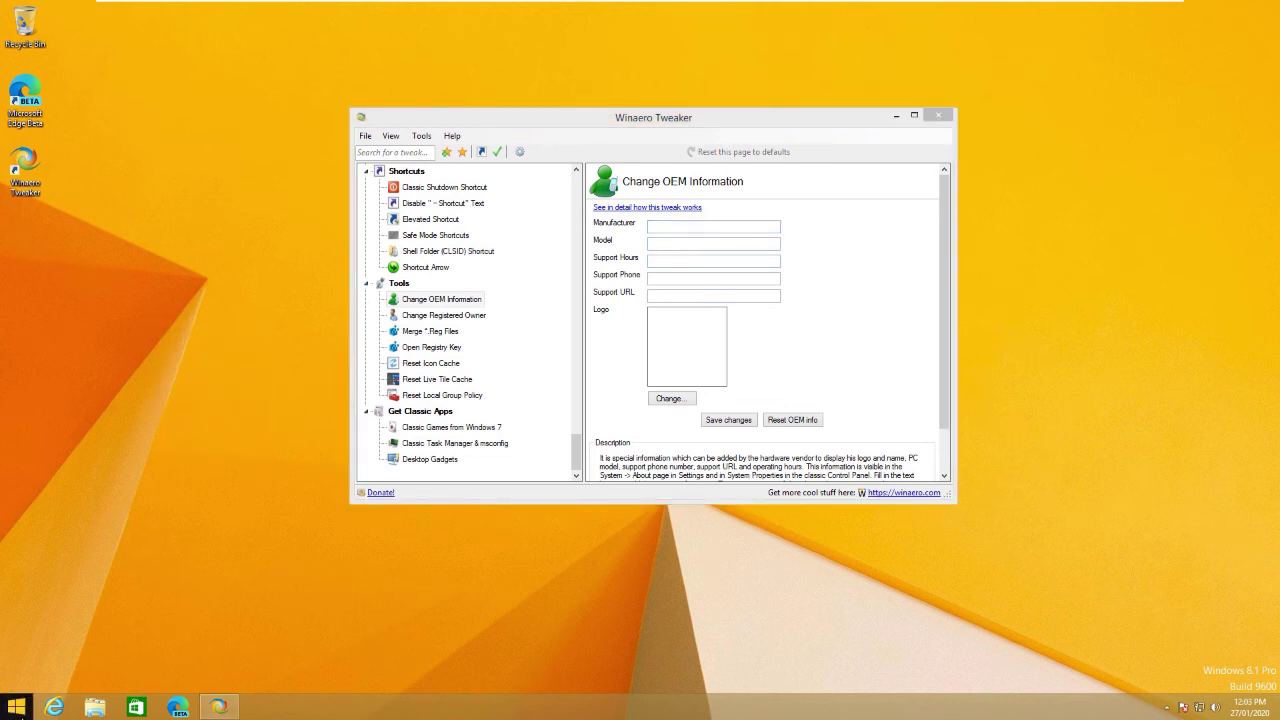
left_click(668, 228)
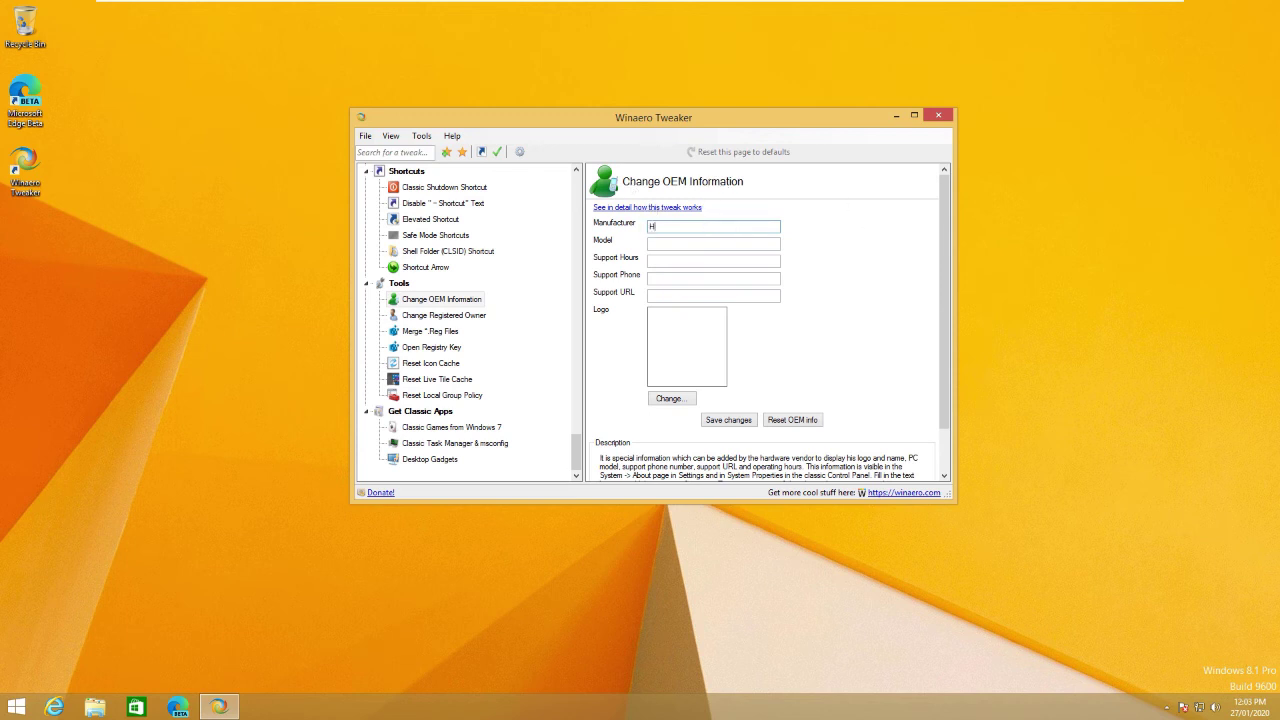
left_click(700, 243)
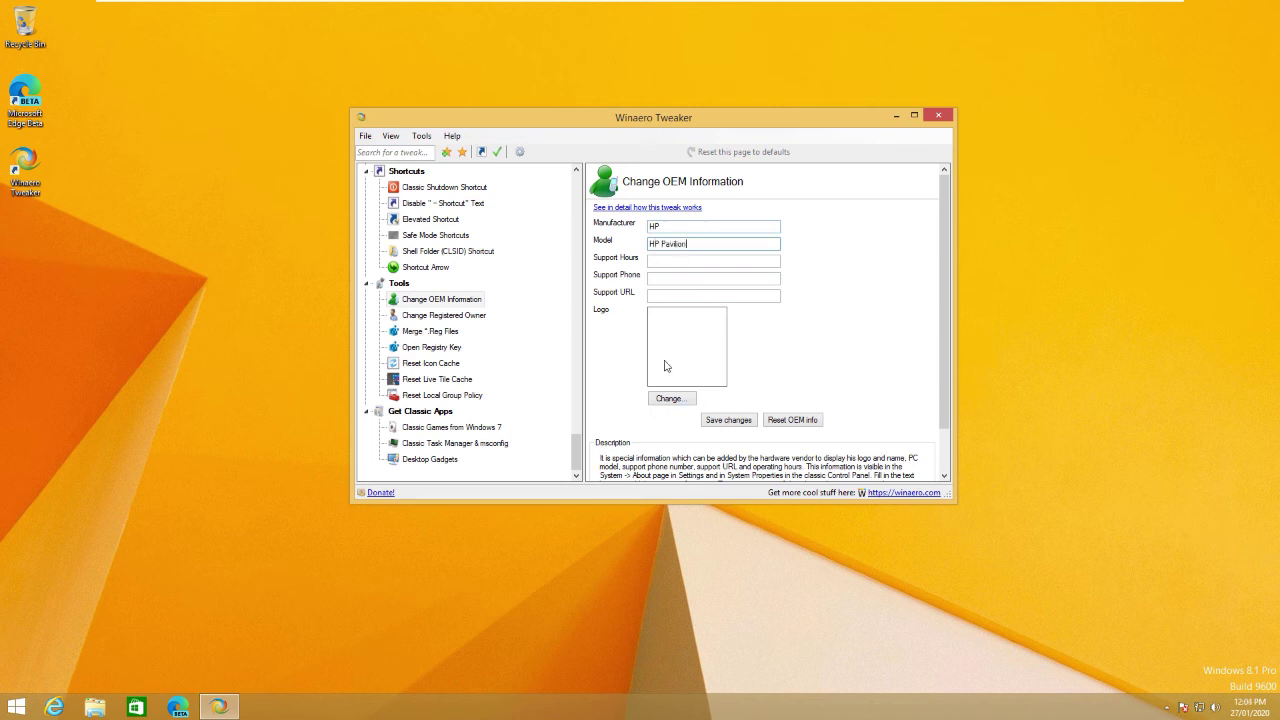
- Close and relaunch Winaero Tweaker from the desktop as administrator
left_click(939, 116)
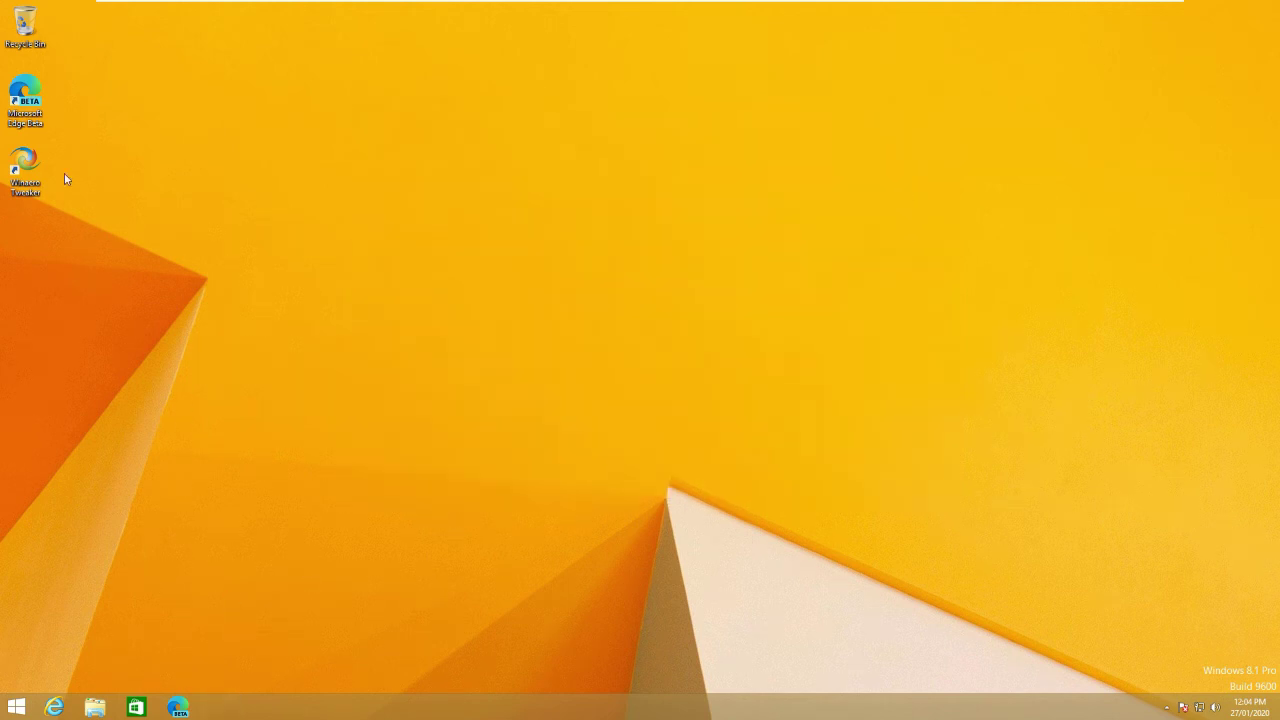
double_click(26, 172)
left_click(693, 383)
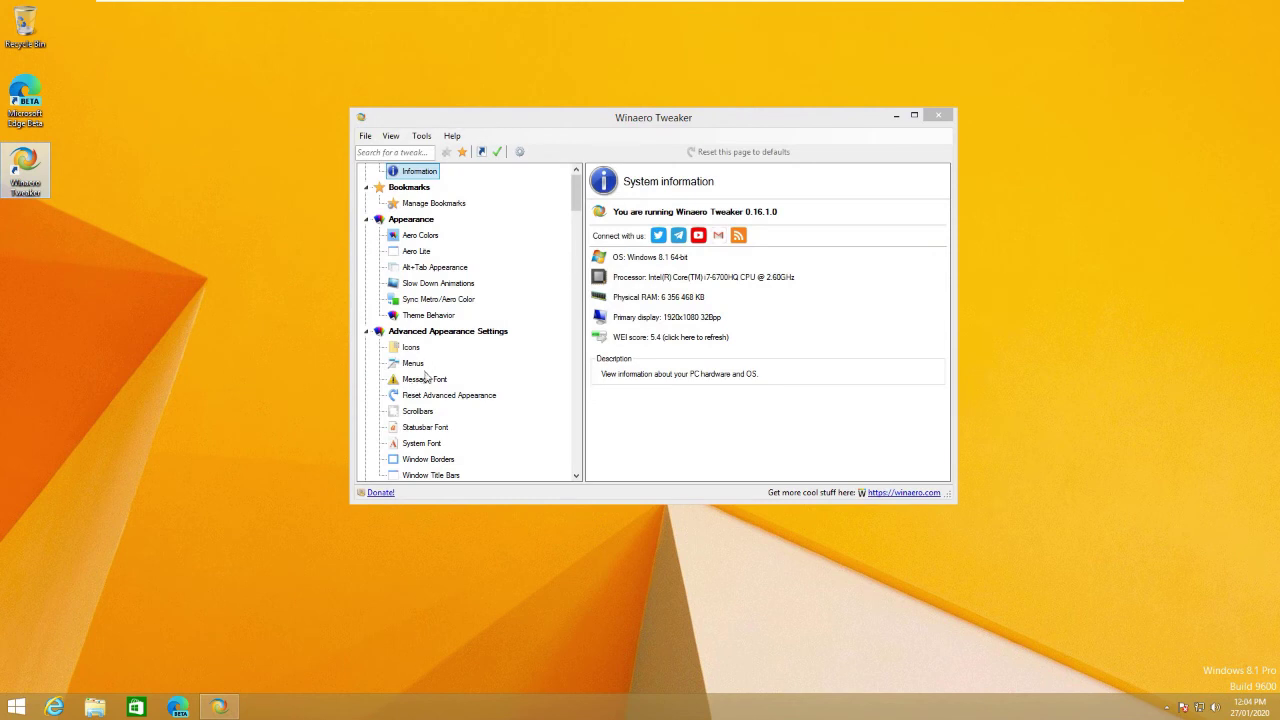
- Open Get Classic Apps > Classic Games from Windows 7 and its download article
left_click_drag(576, 202, 580, 450)
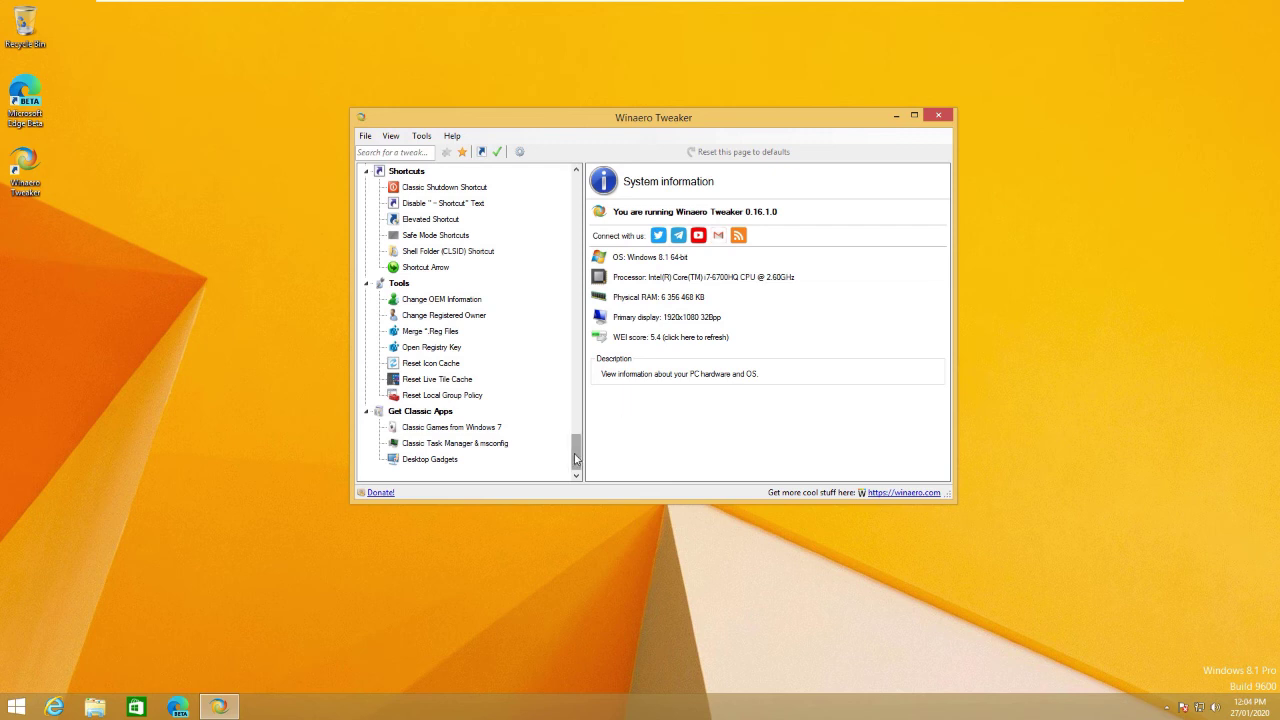
left_click(450, 427)
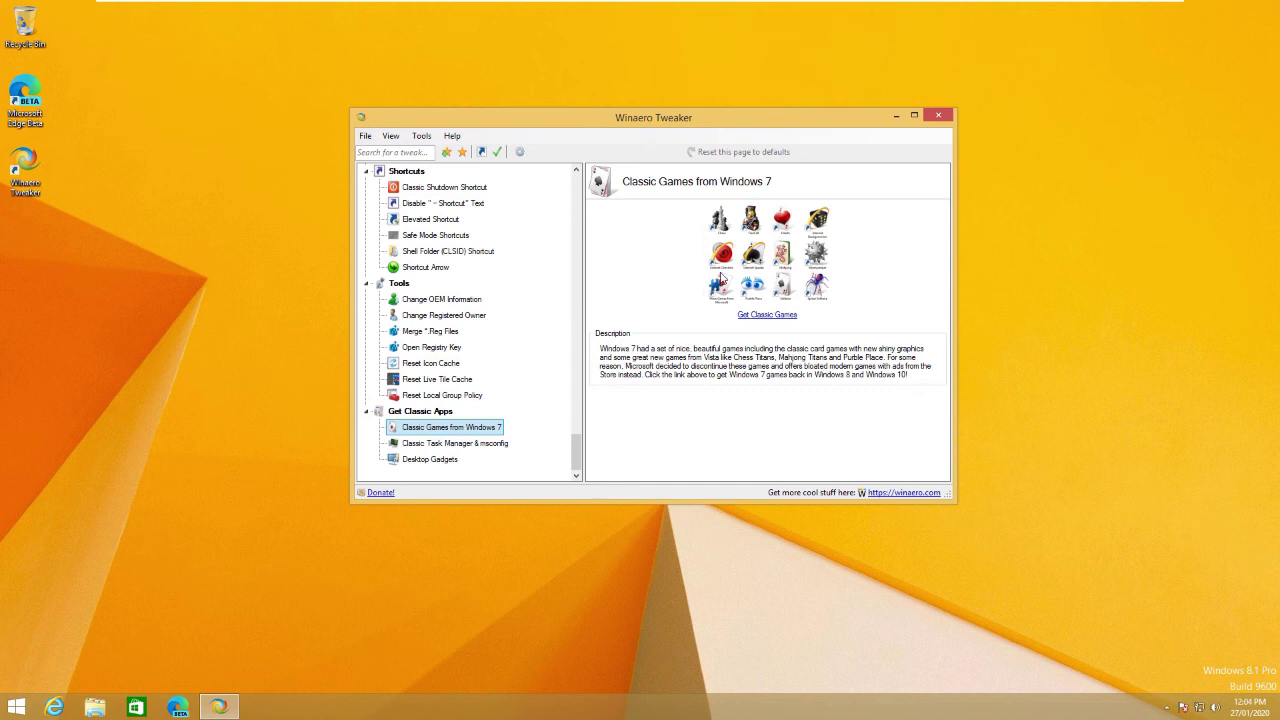
left_click_drag(632, 118, 628, 116)
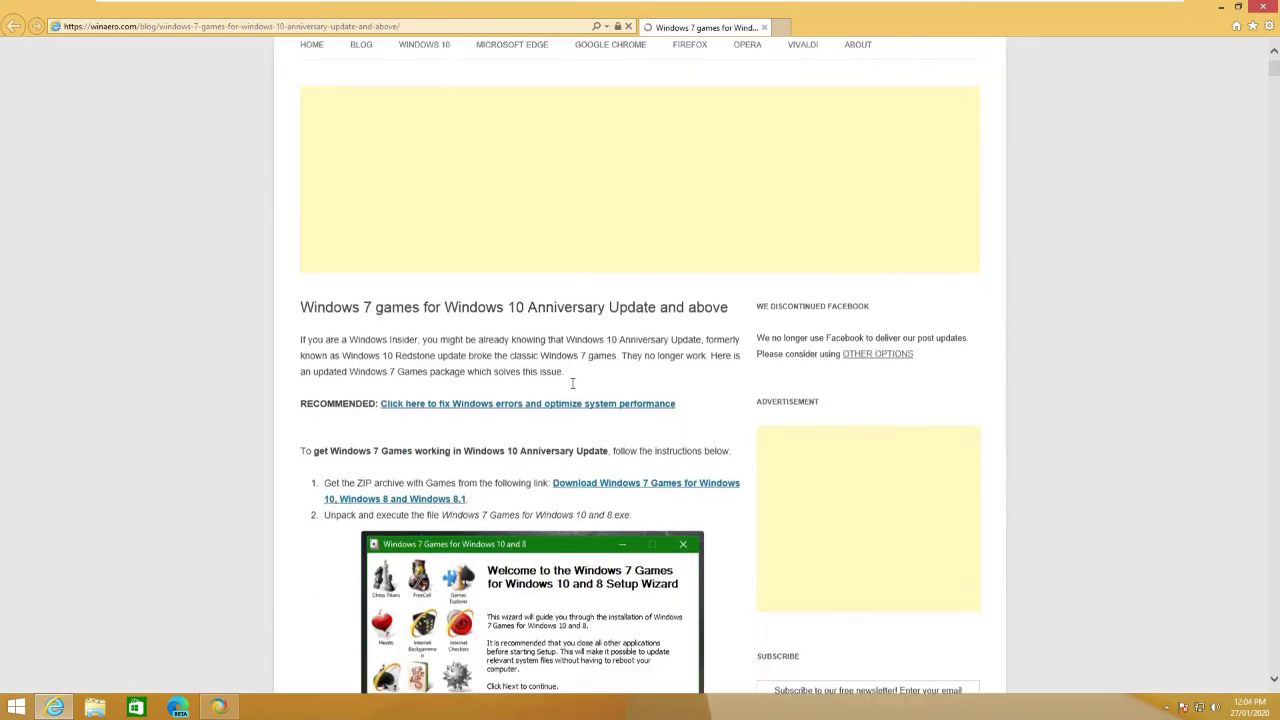
scroll(468, 397, "down", 4)
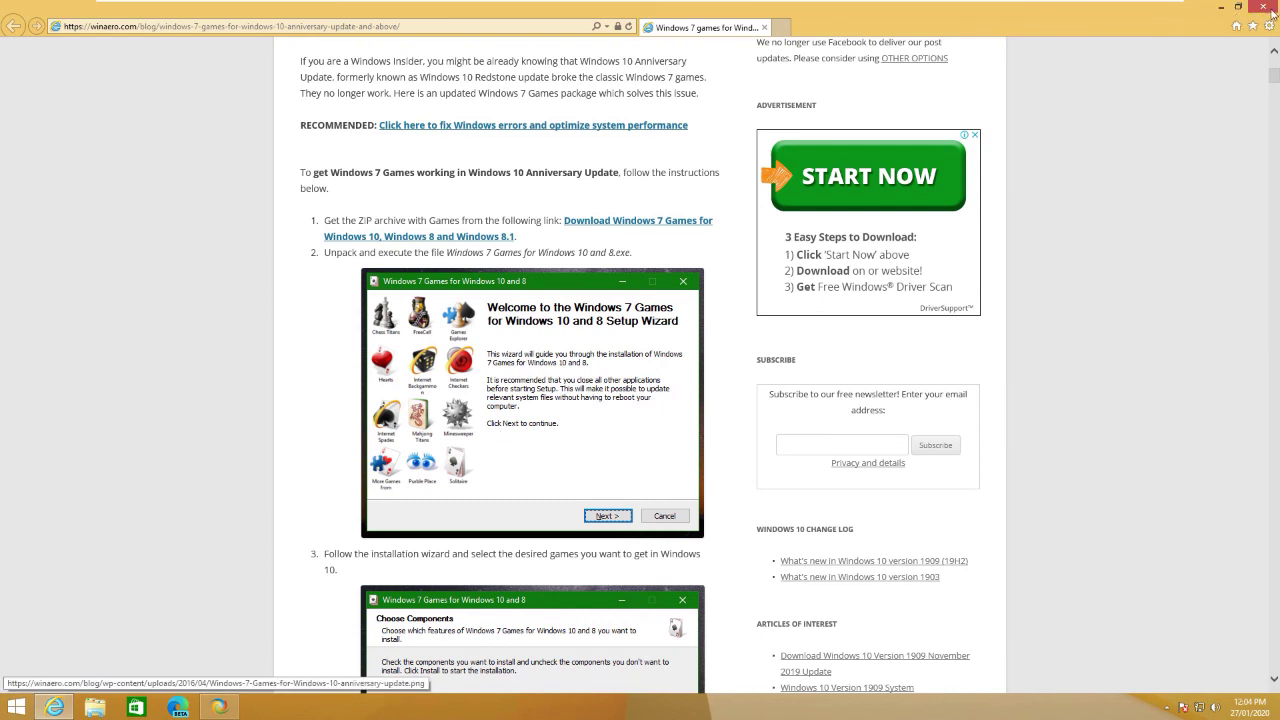
- Scroll through the winaero.com Windows 7 games article, then bring Winaero Tweaker forward
left_click(218, 707)
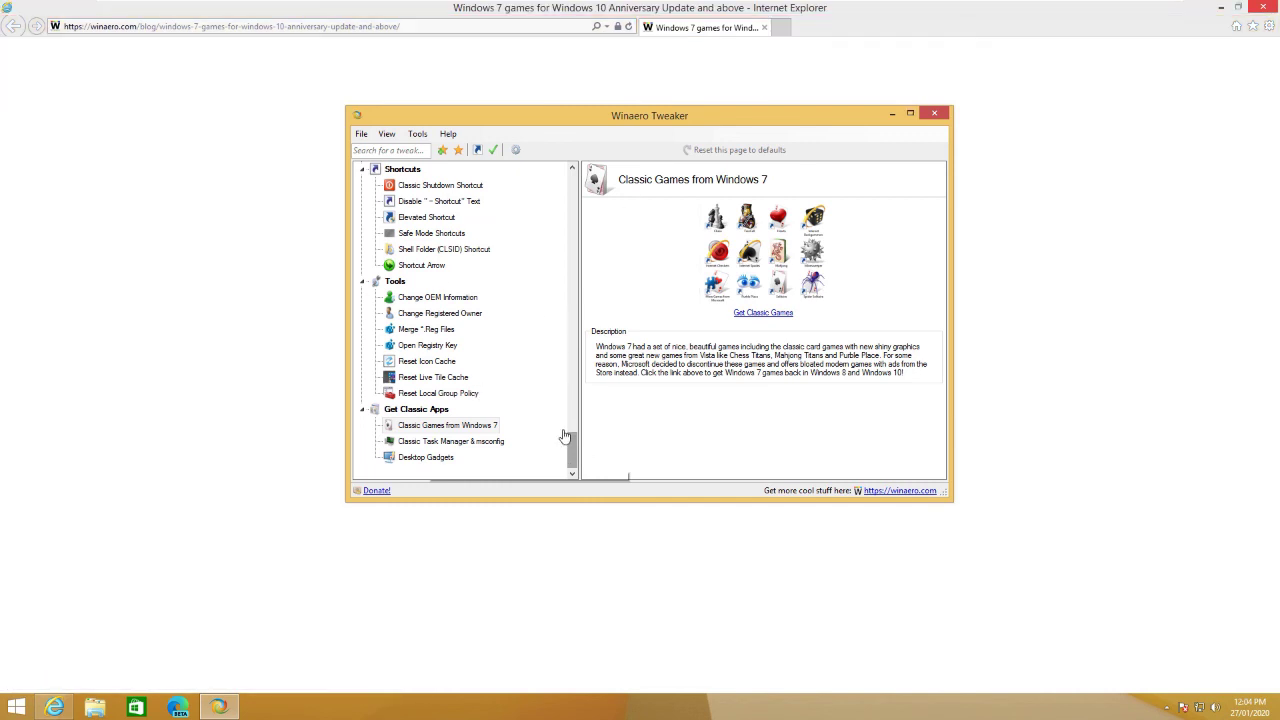
- View Desktop Gadgets, then Classic Task Manager & msconfig, and start a tweak search
key("Down")
key("Down")
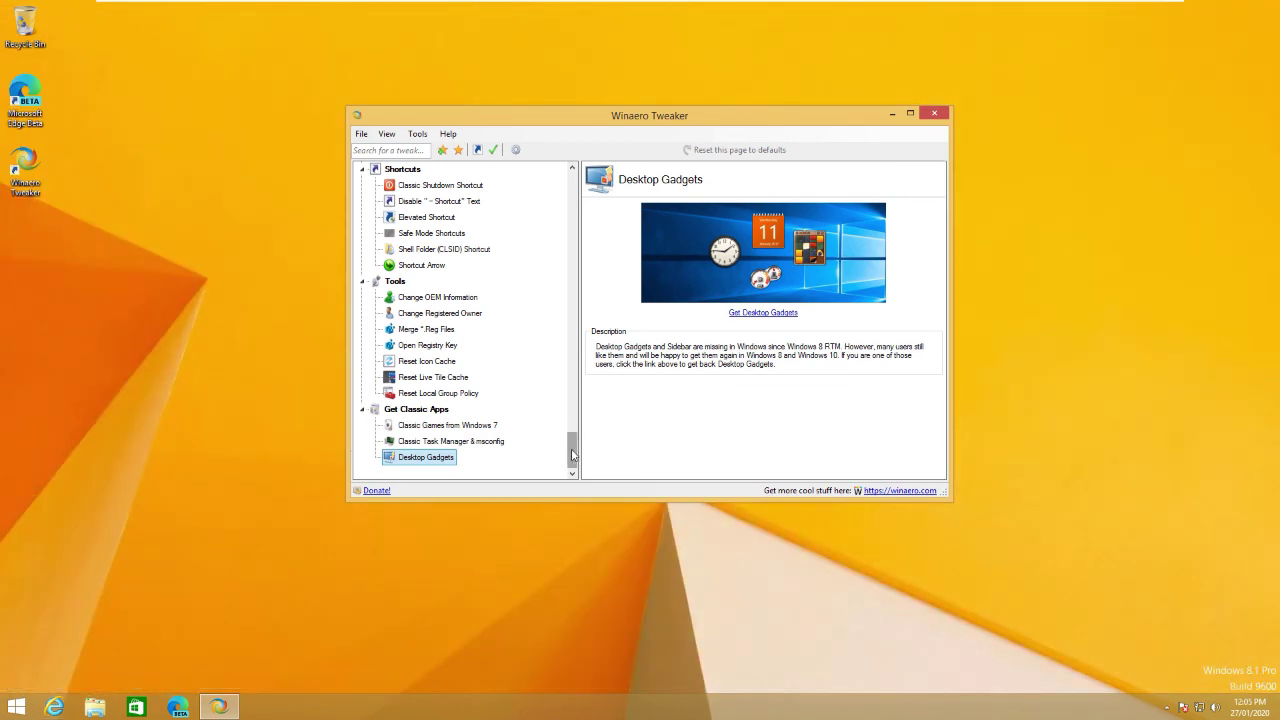
left_click(475, 441)
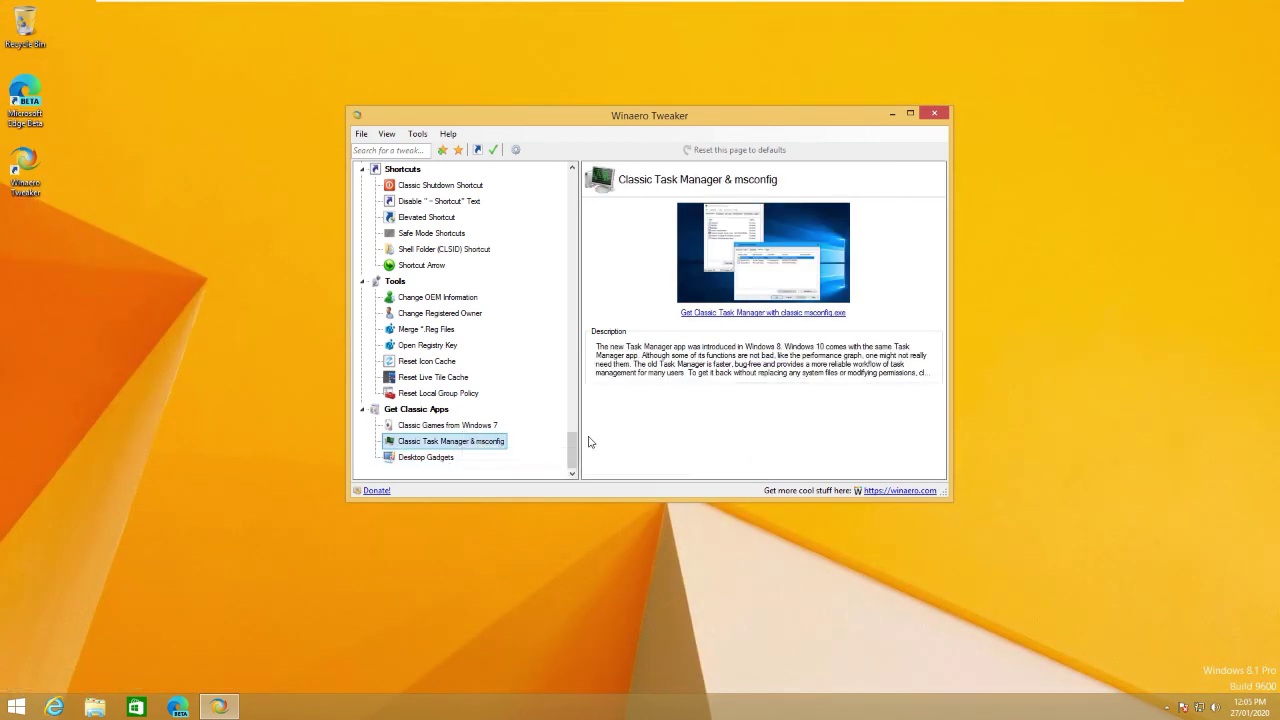
left_click_drag(575, 454, 586, 168)
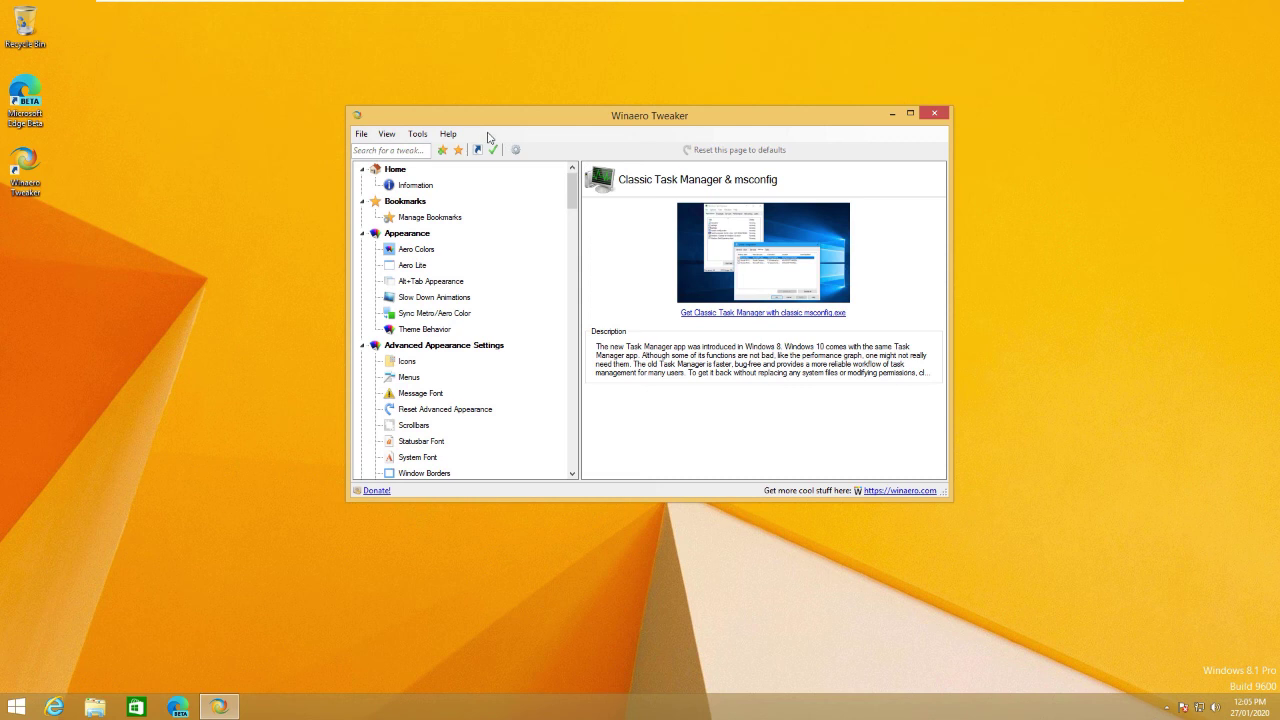
left_click(390, 150)
- Search 'clo' and open Modern App Closing Options (thresholds 83, flip delay 1000 ms)
type("sw")
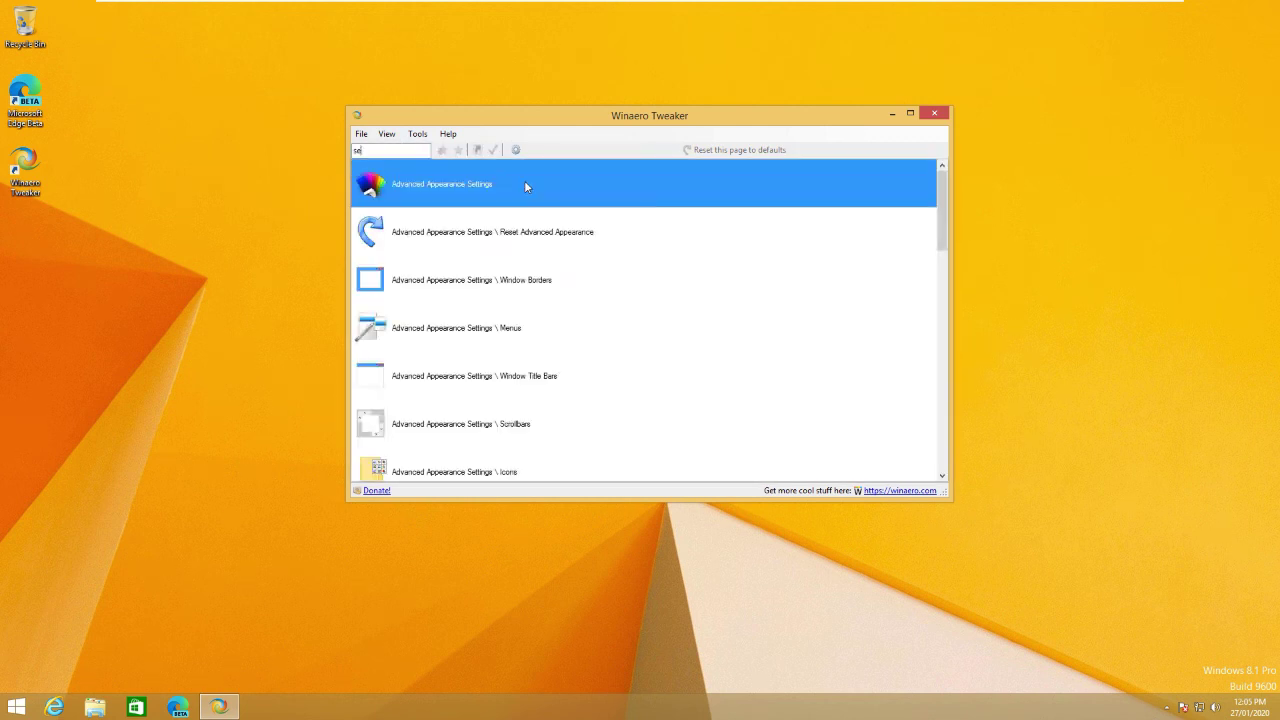
key("BackSpace")
key("BackSpace")
type("c")
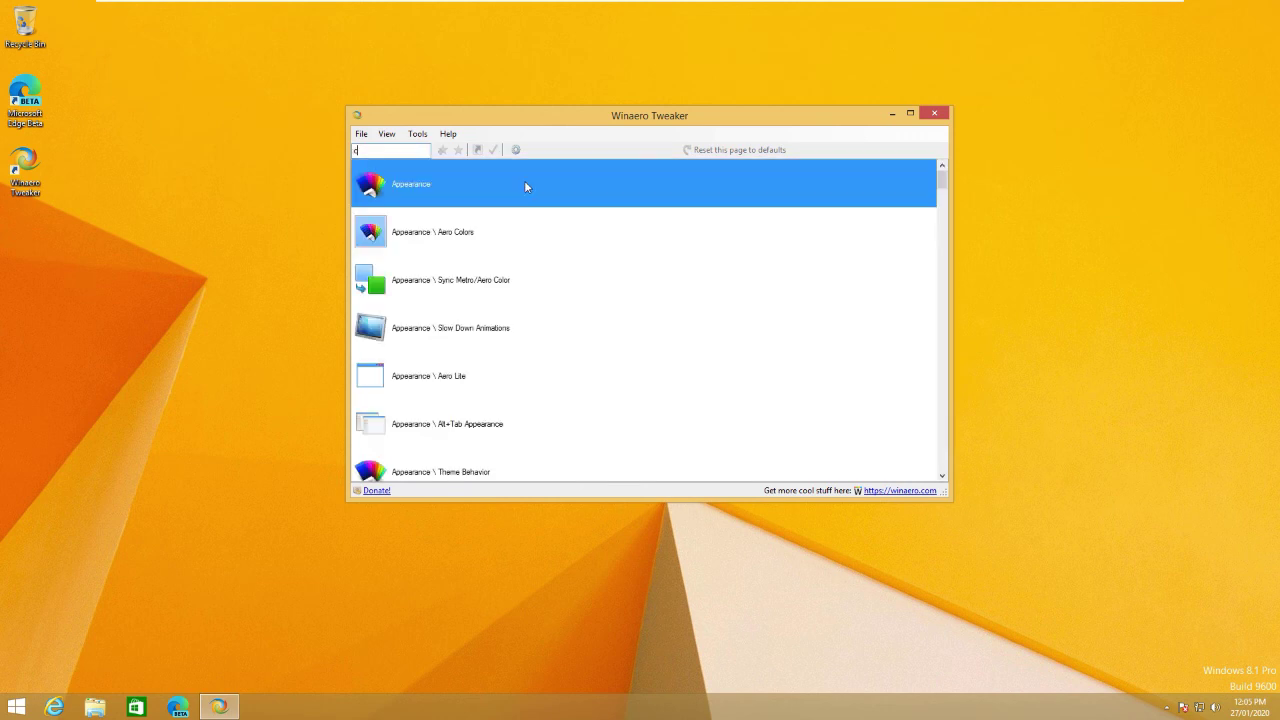
type("toc")
key("BackSpace")
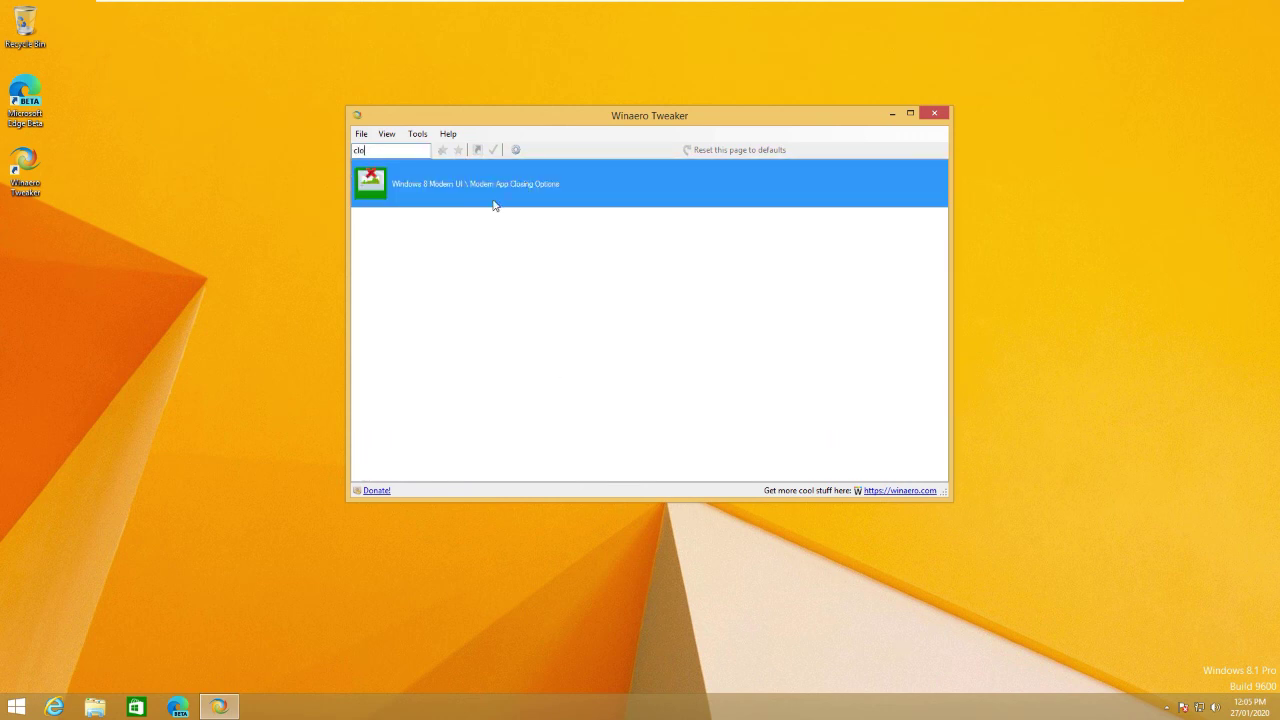
left_click(492, 203)
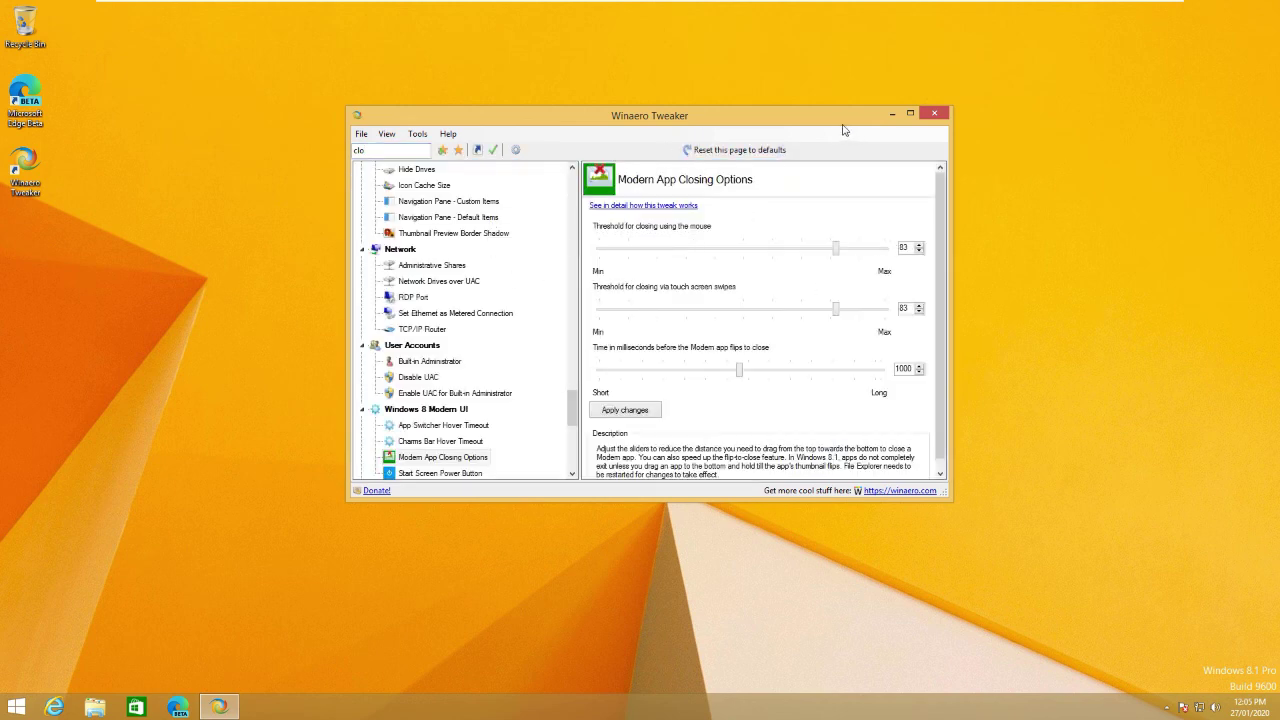
left_click_drag(573, 408, 575, 165)
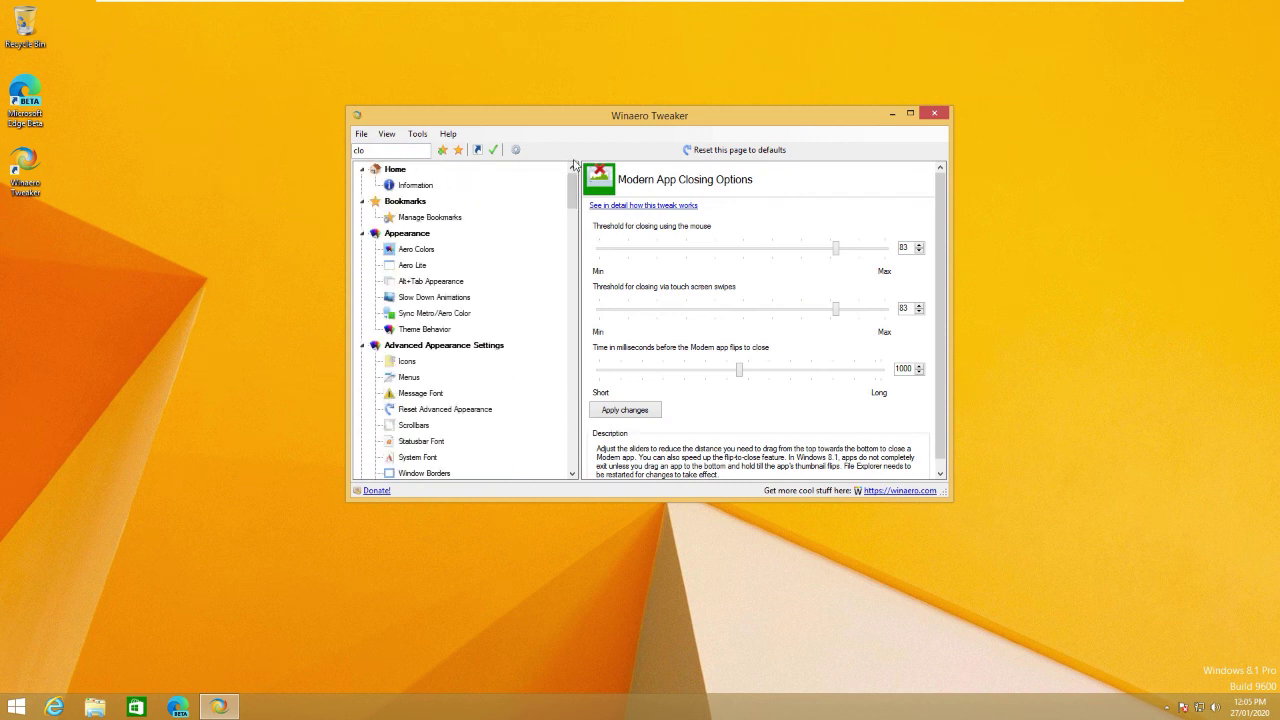
- Open Home > Information, browse the tweak tree, and clear the search box
left_click(403, 187)
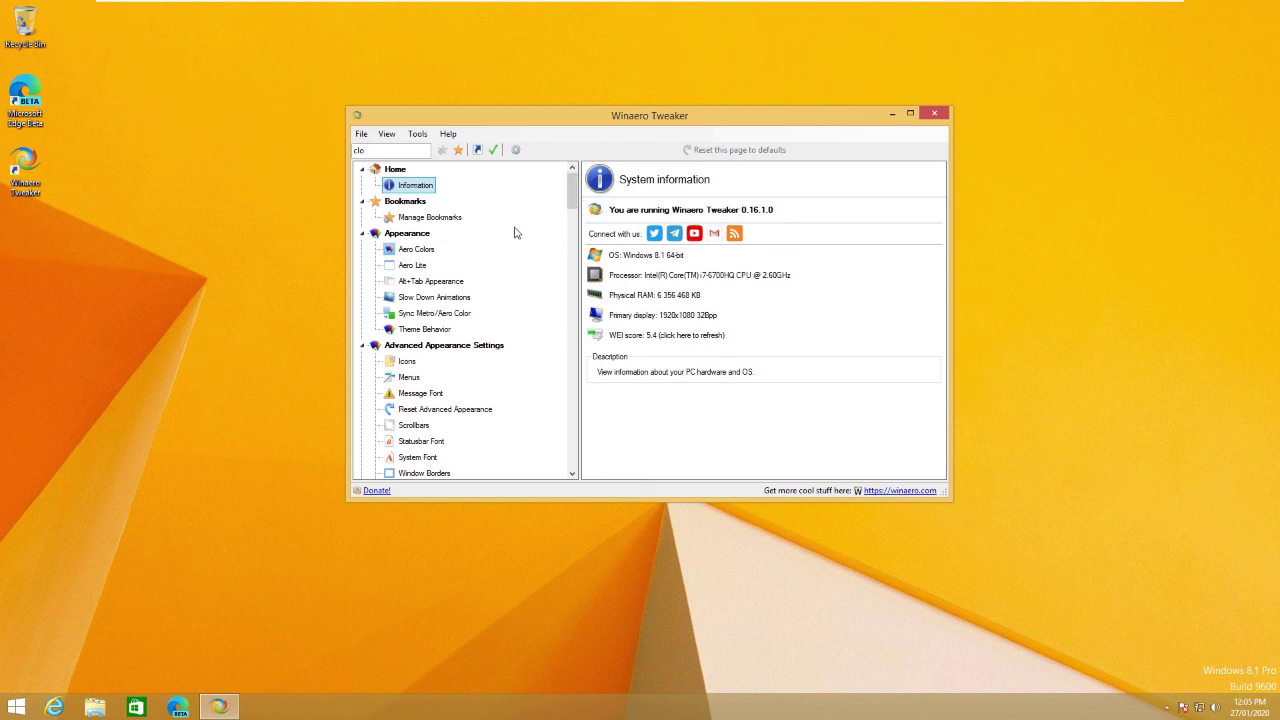
scroll(548, 297, "down", 10)
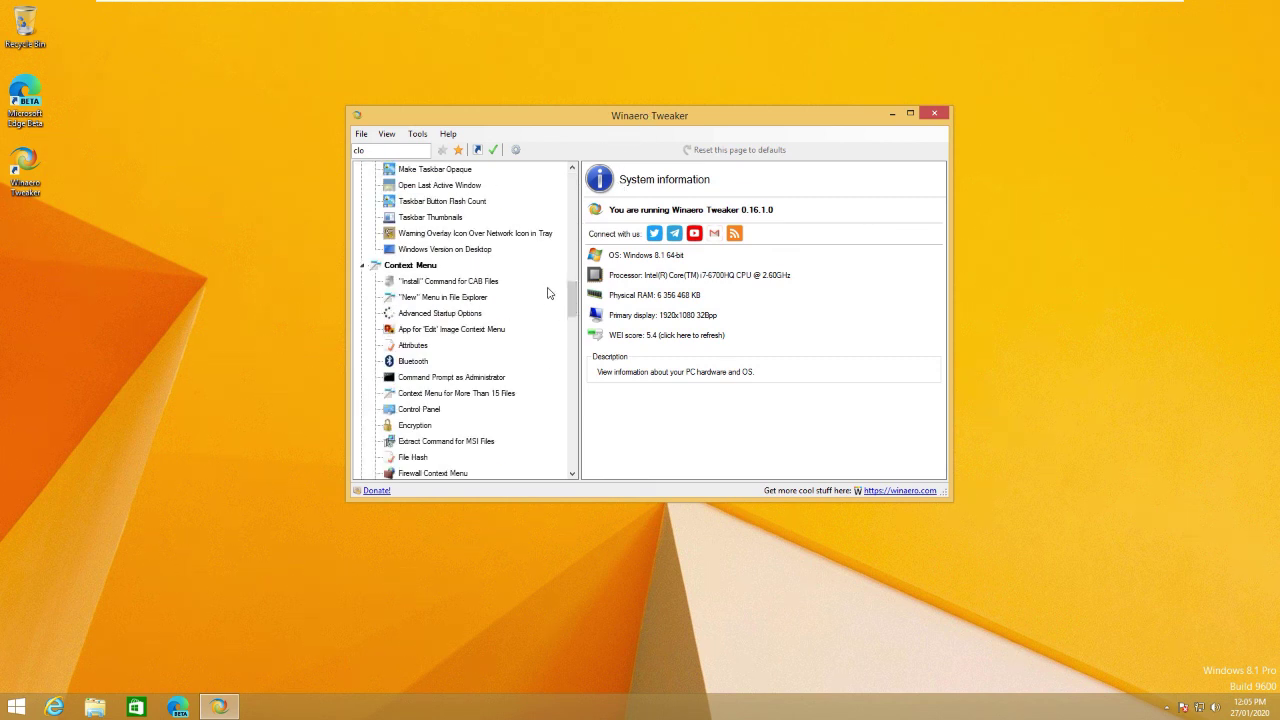
mouse_move(573, 300)
left_mouse_down()
mouse_move(583, 466)
mouse_move(560, 337)
mouse_move(565, 277)
left_mouse_up()
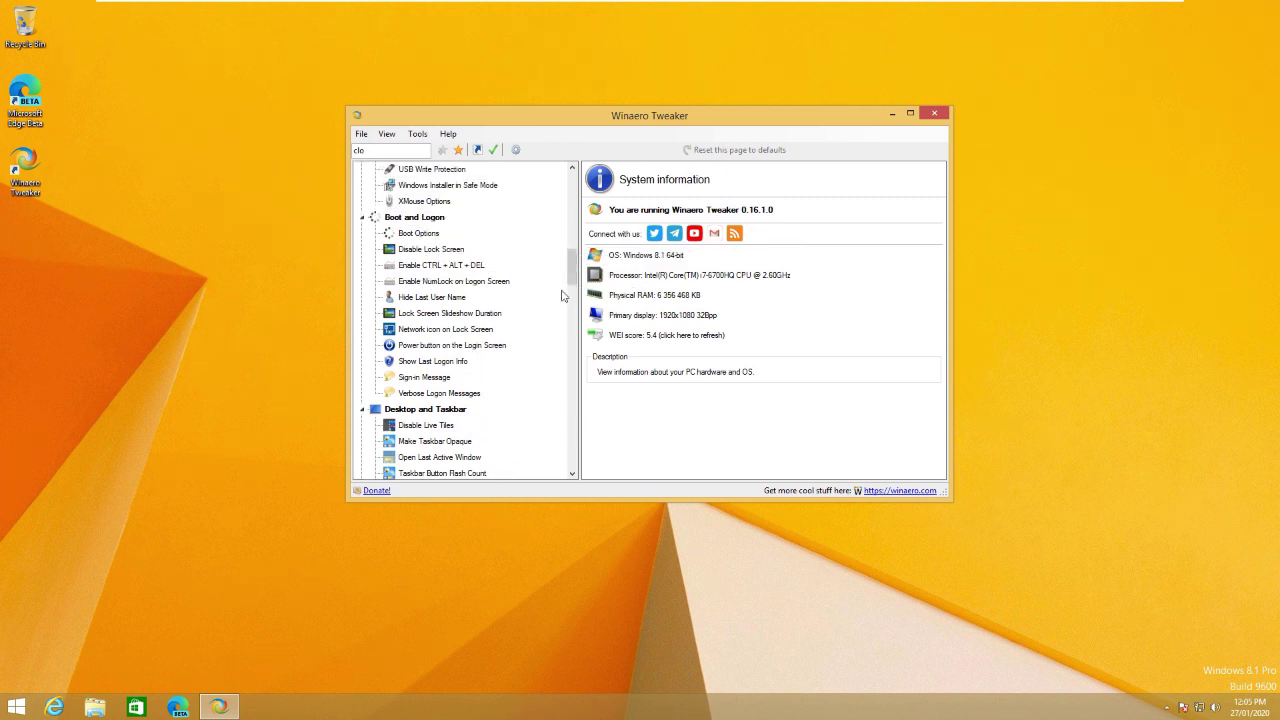
left_click_drag(576, 268, 573, 232)
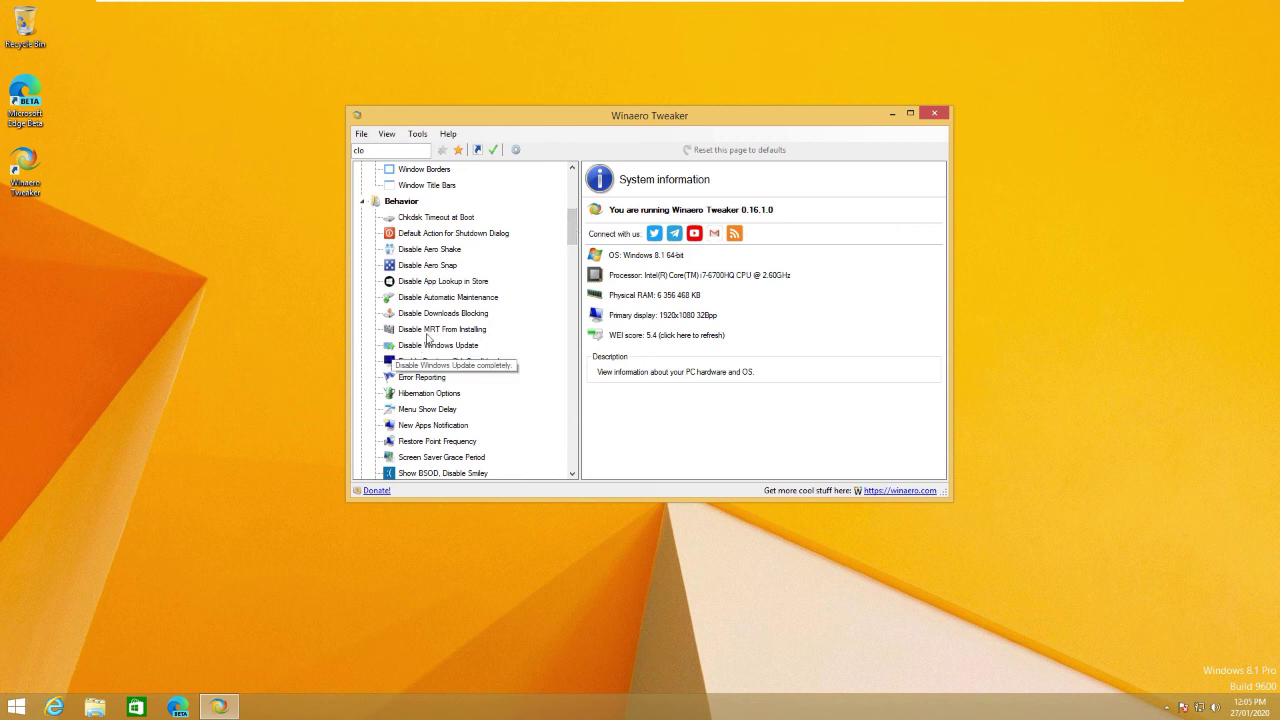
left_click_drag(645, 120, 655, 115)
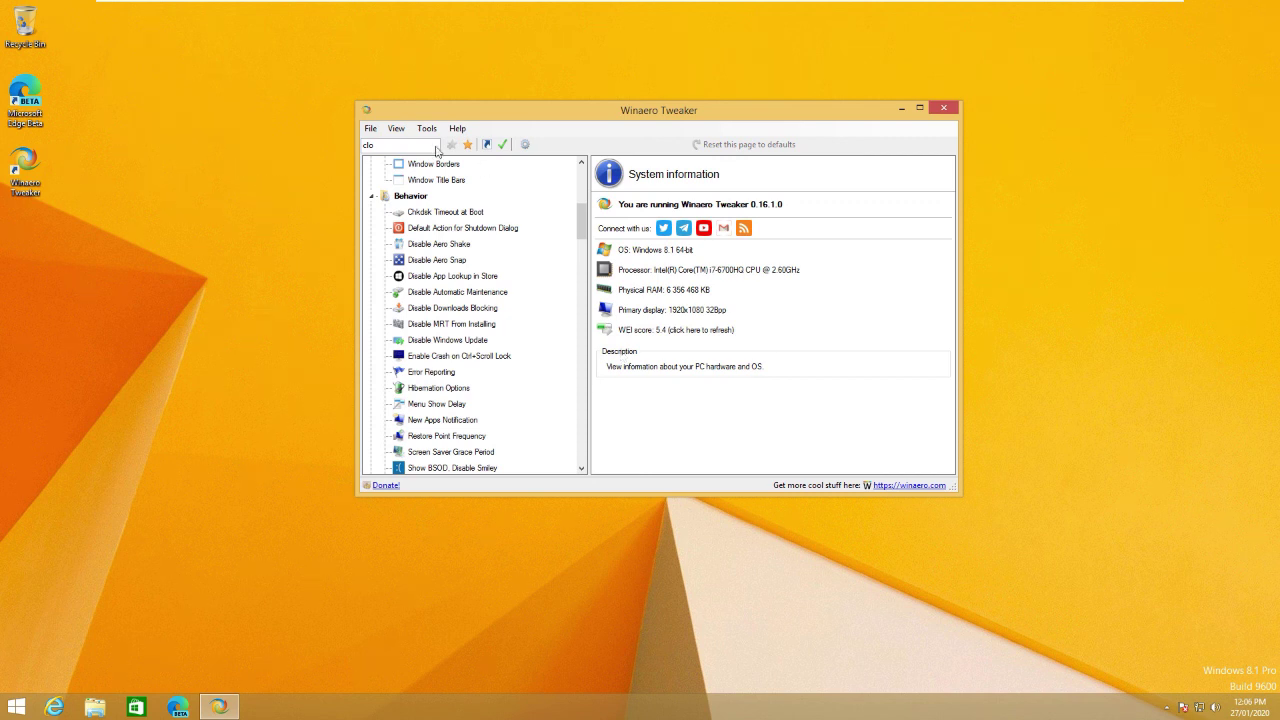
key("BackSpace")
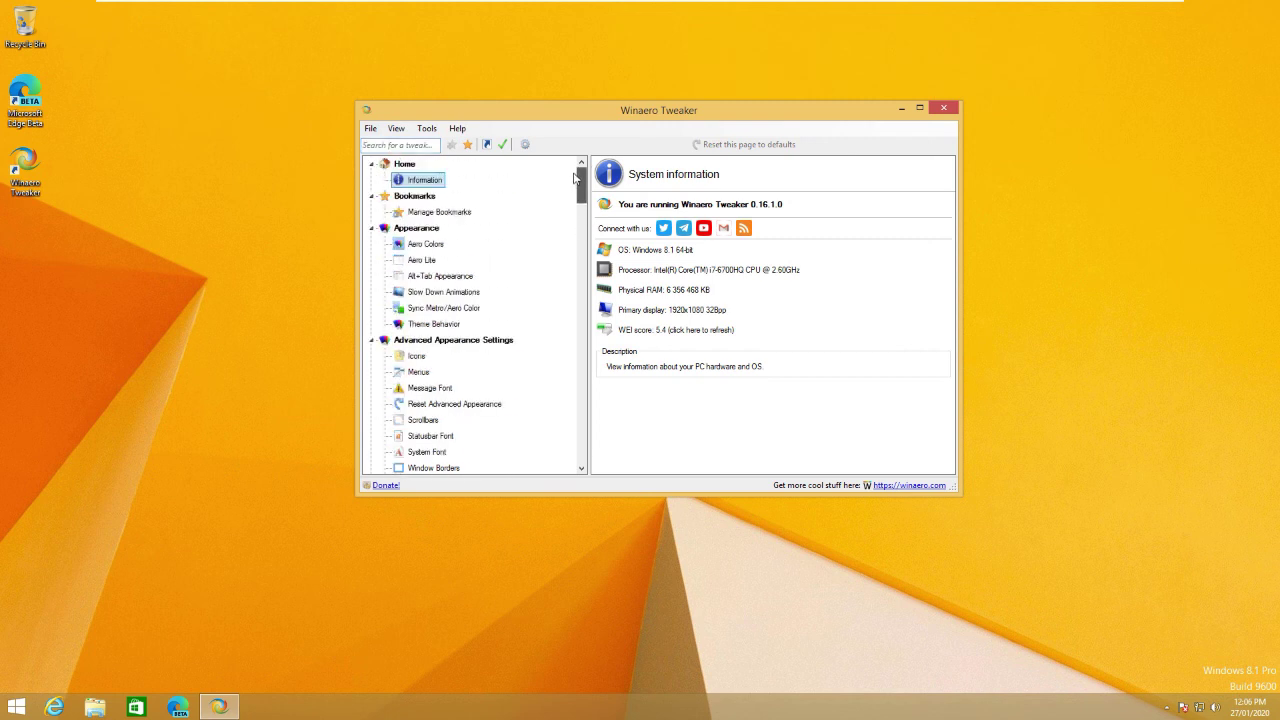